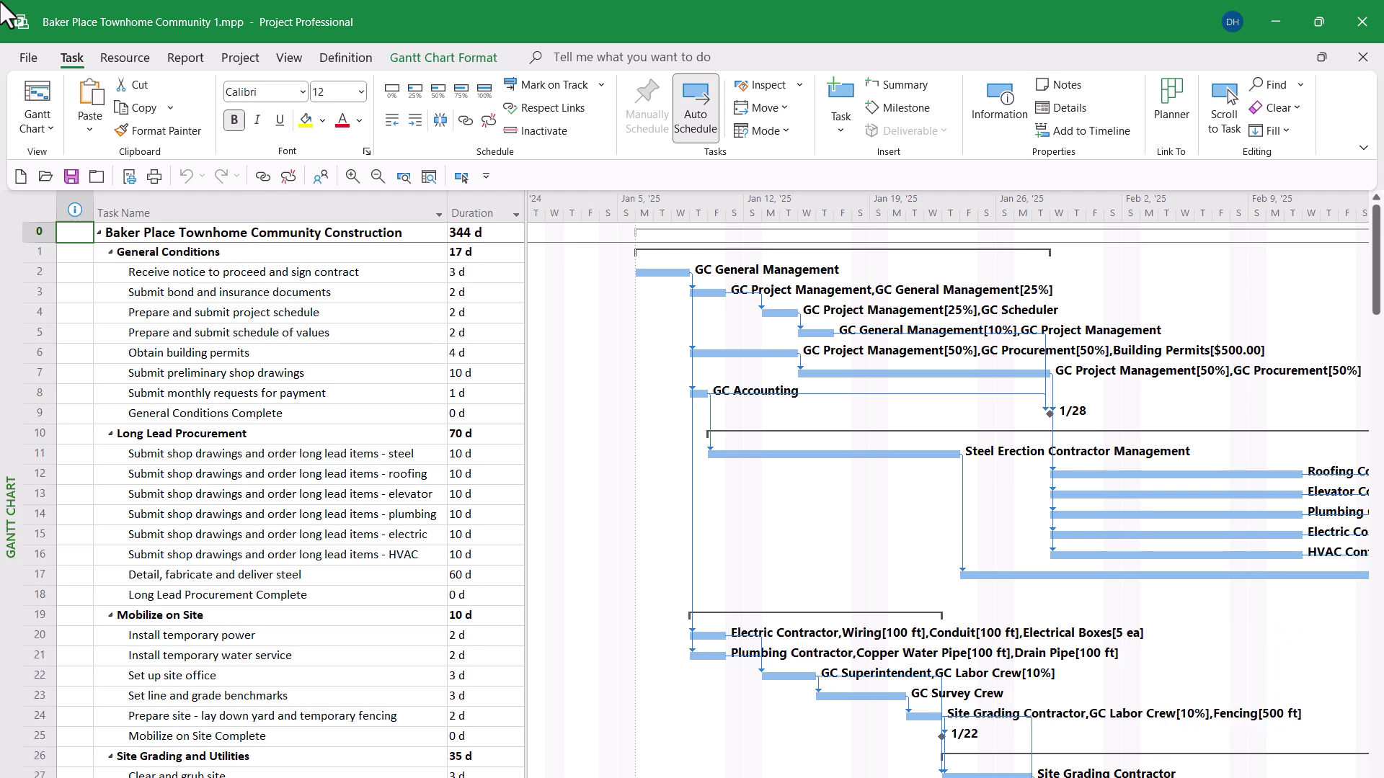
Step: Rename the task custom field Flag1 as GC General Management and save the custom field changes
left_click(249, 64)
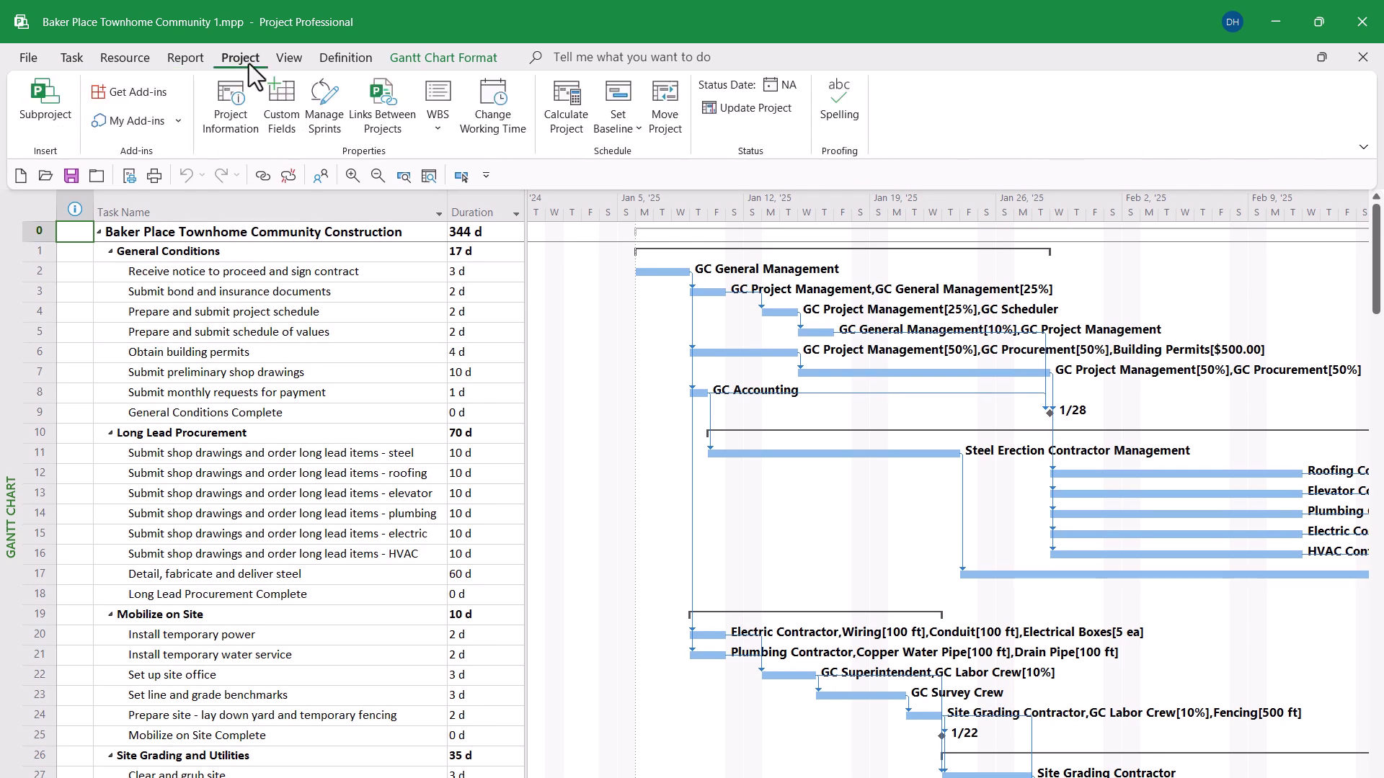
left_click(280, 106)
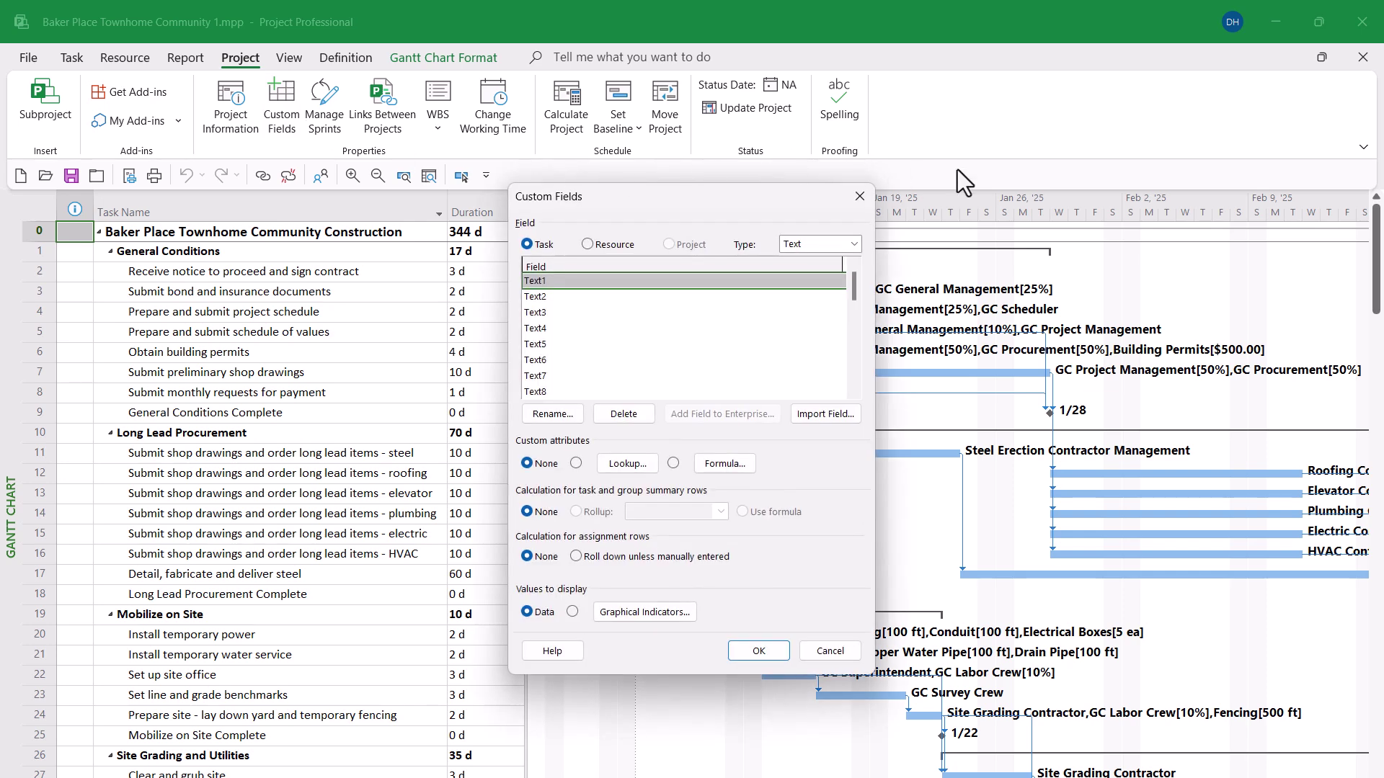
left_click(854, 245)
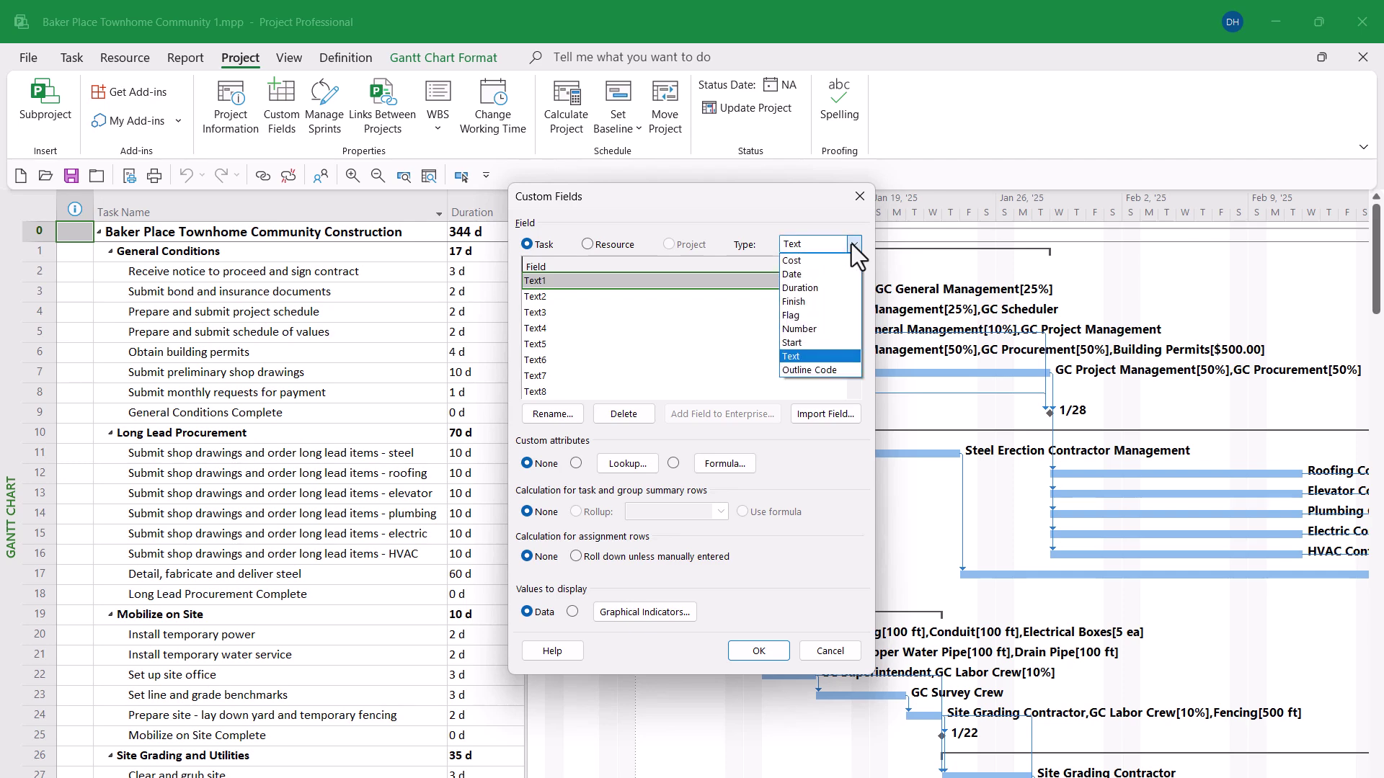
left_click(794, 317)
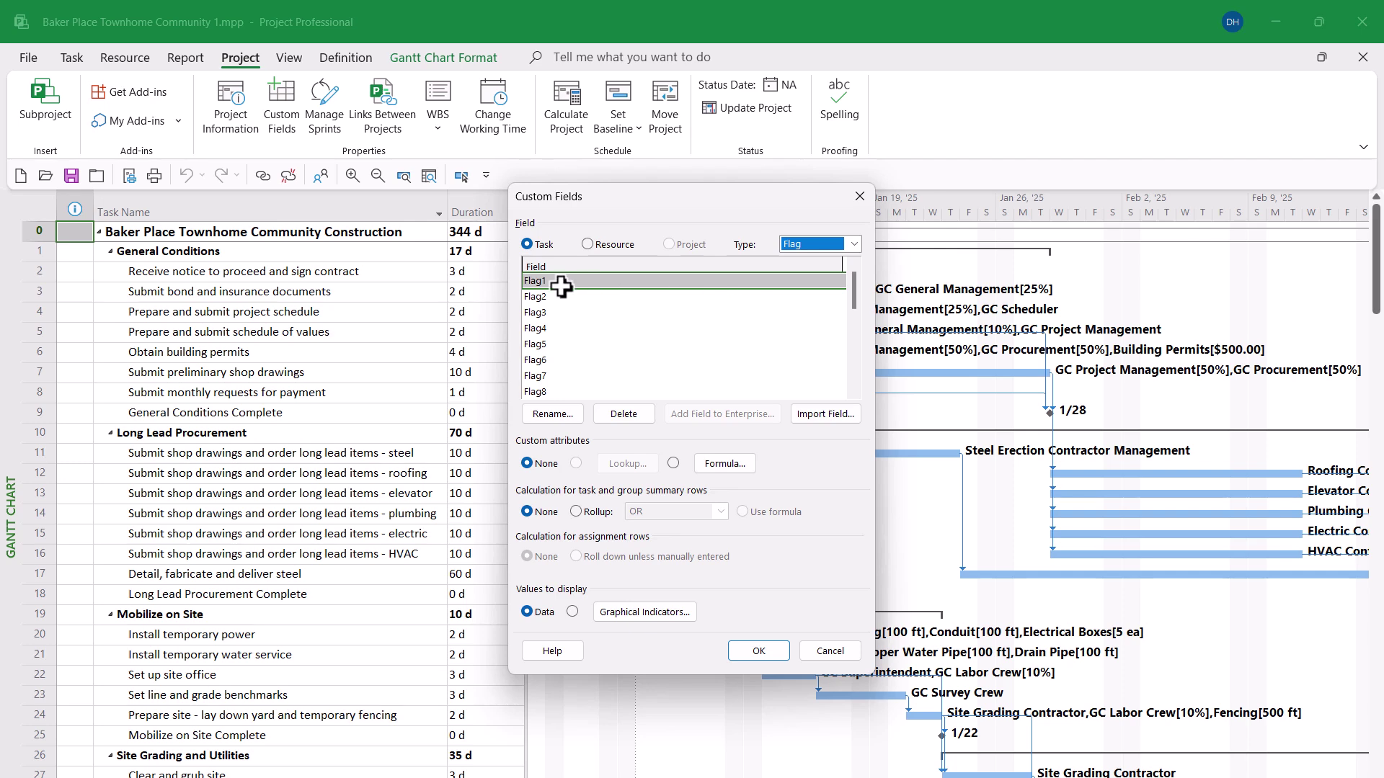
left_click(565, 415)
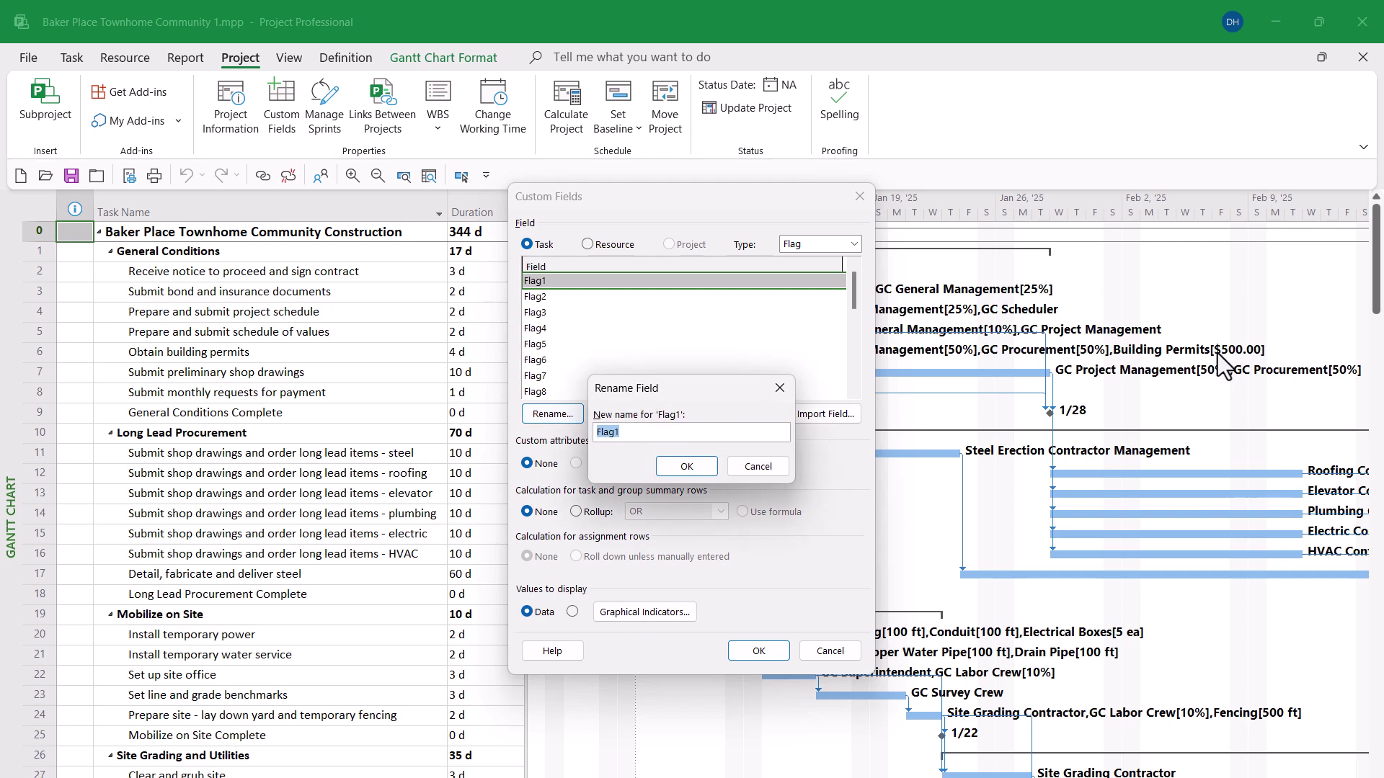
type("GC General Management")
left_click(687, 466)
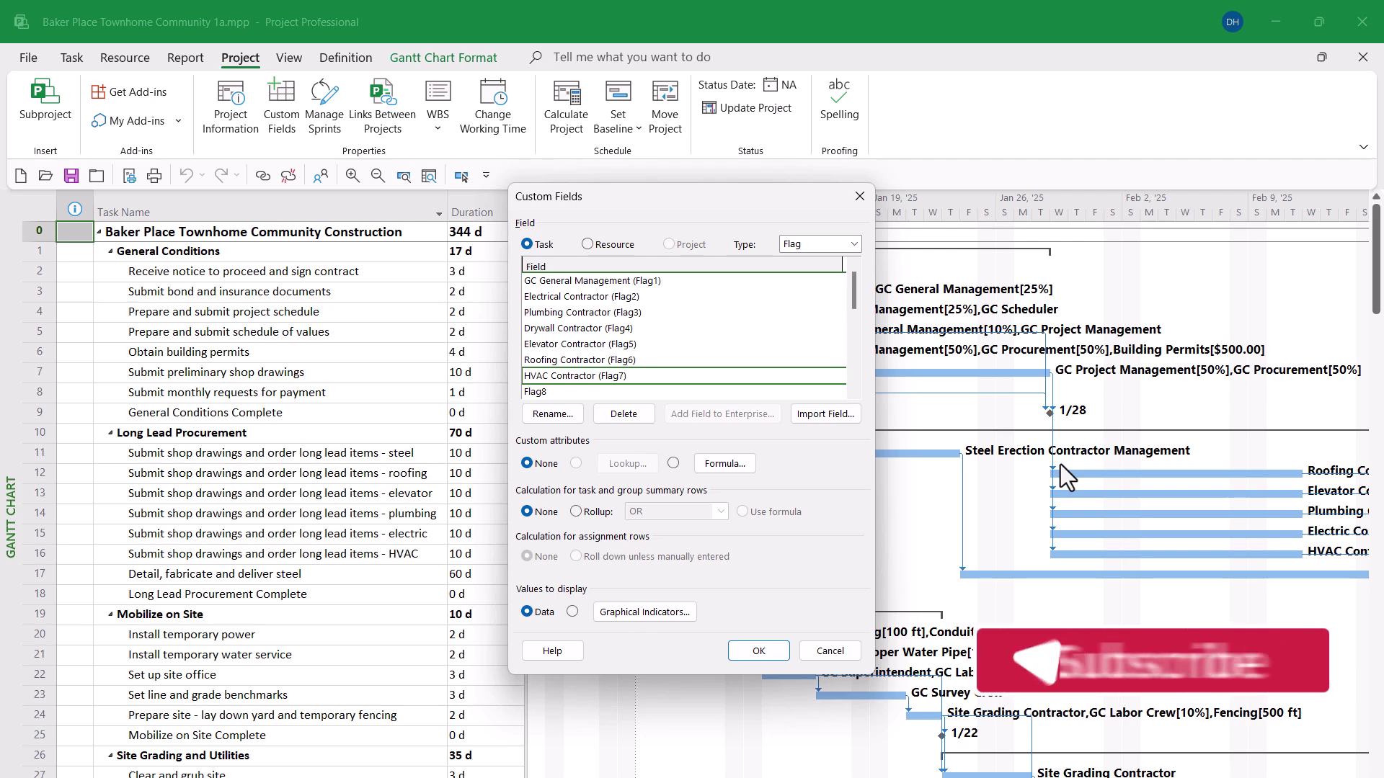
left_click(764, 651)
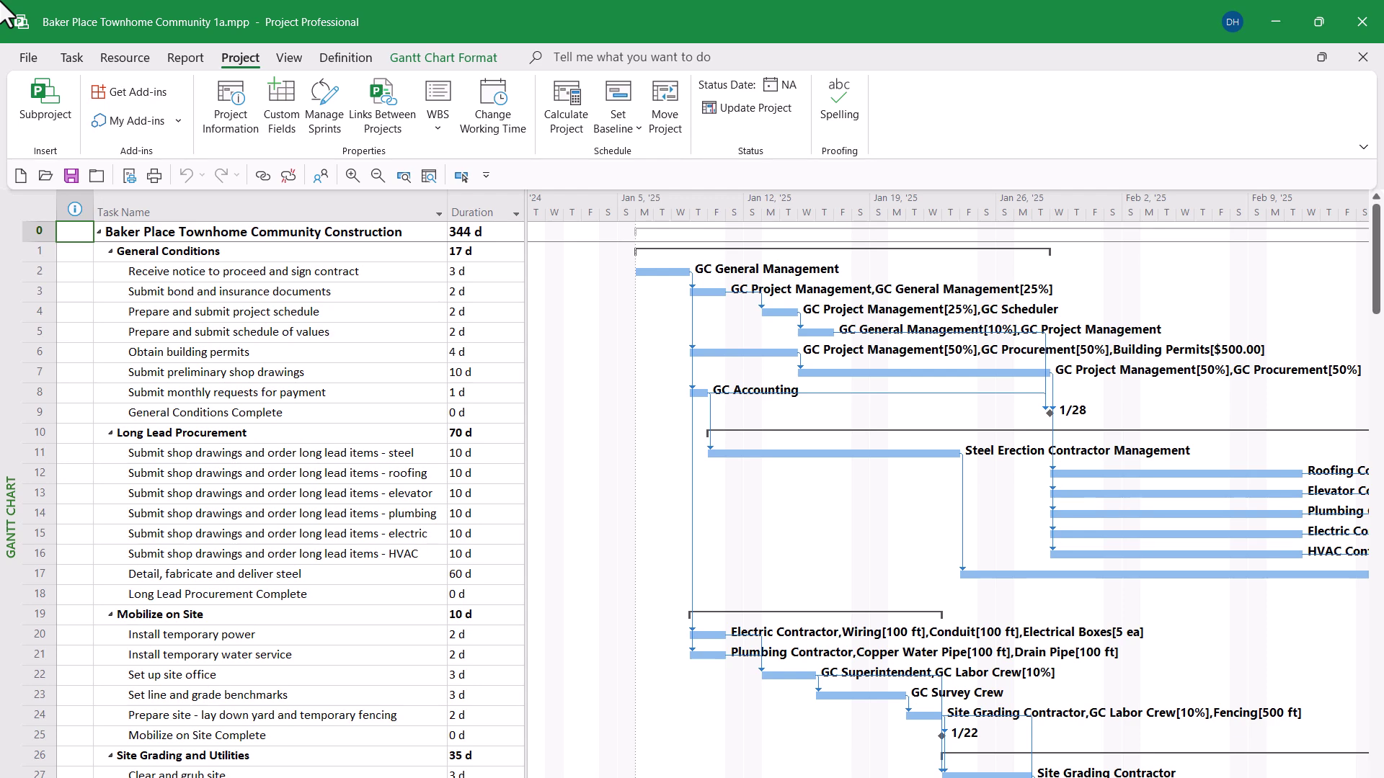
Step: Create a copy of the Entry task table and name it _Custom Flag Fields
right_click(39, 207)
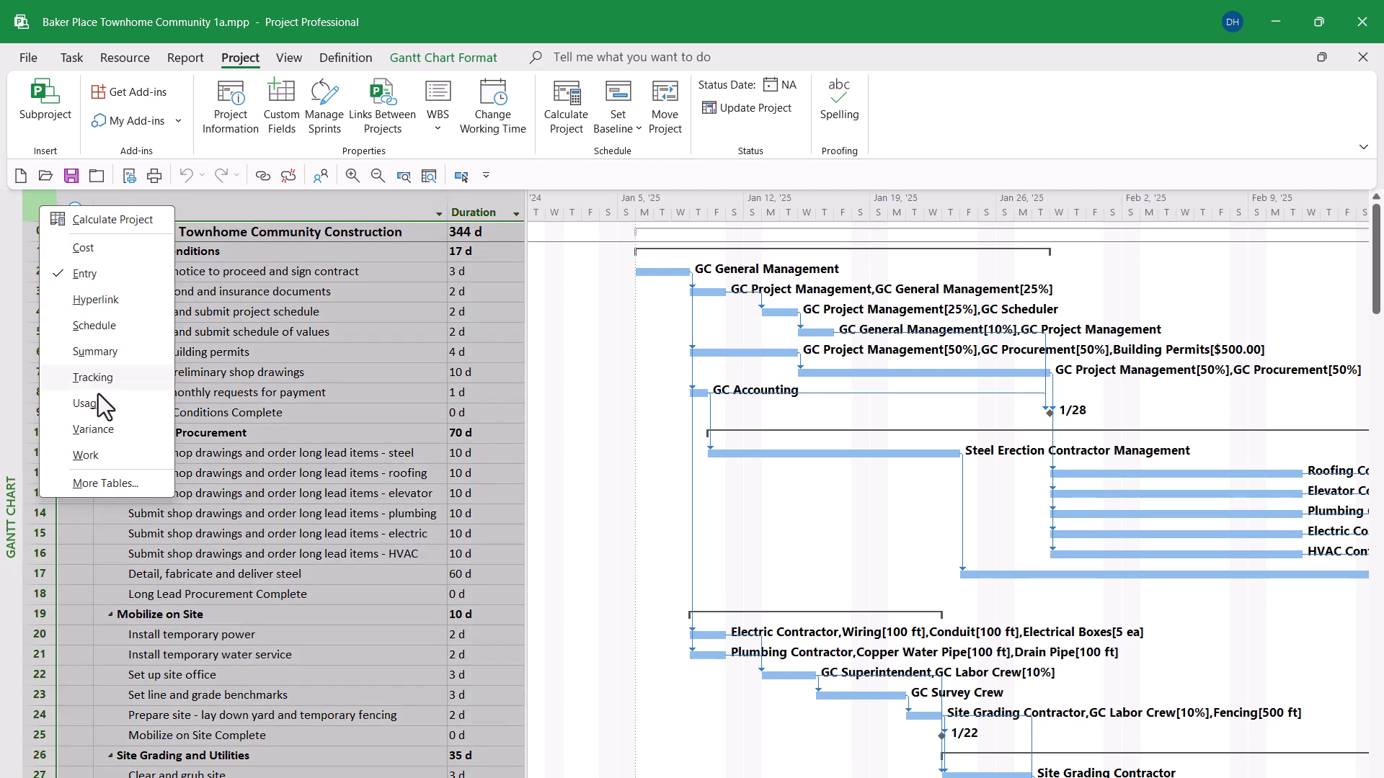
left_click(105, 484)
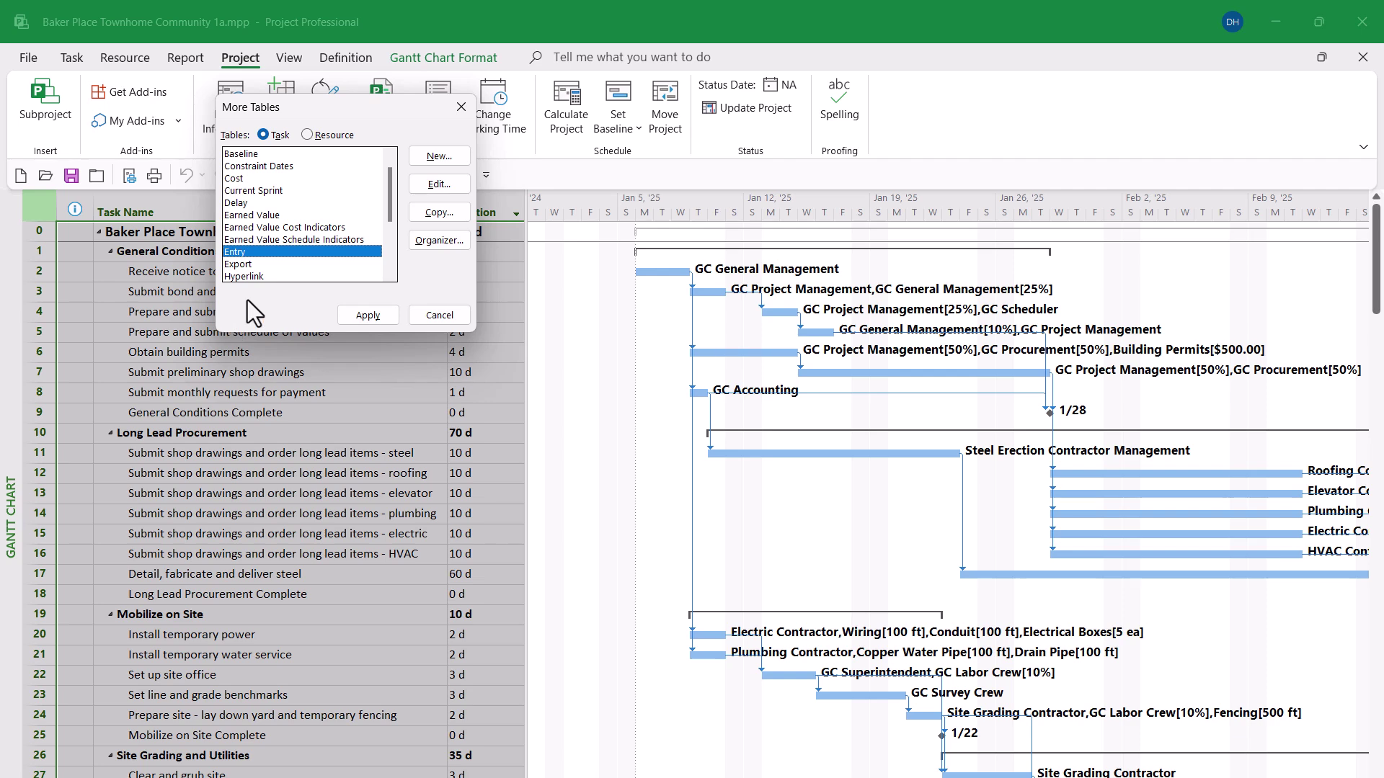
left_click(441, 212)
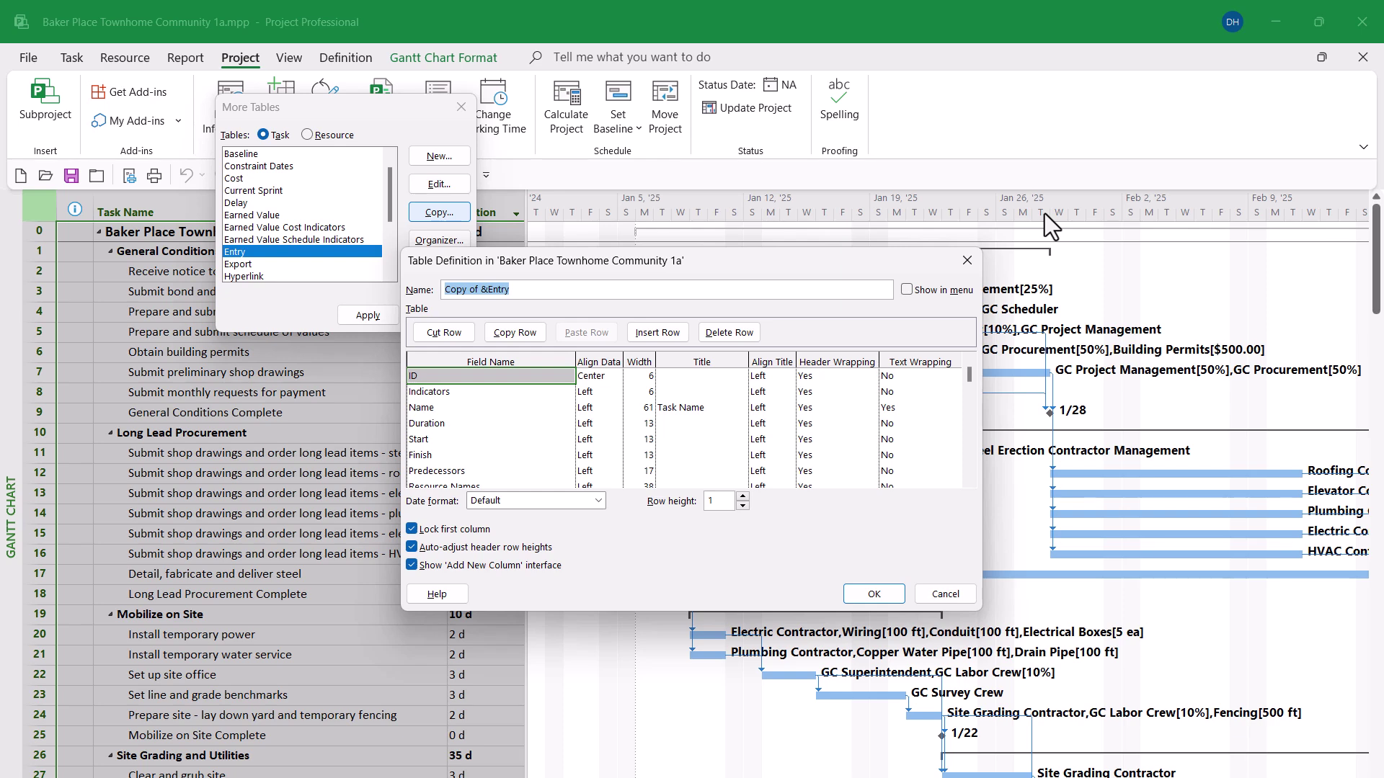
key("ctrl+v")
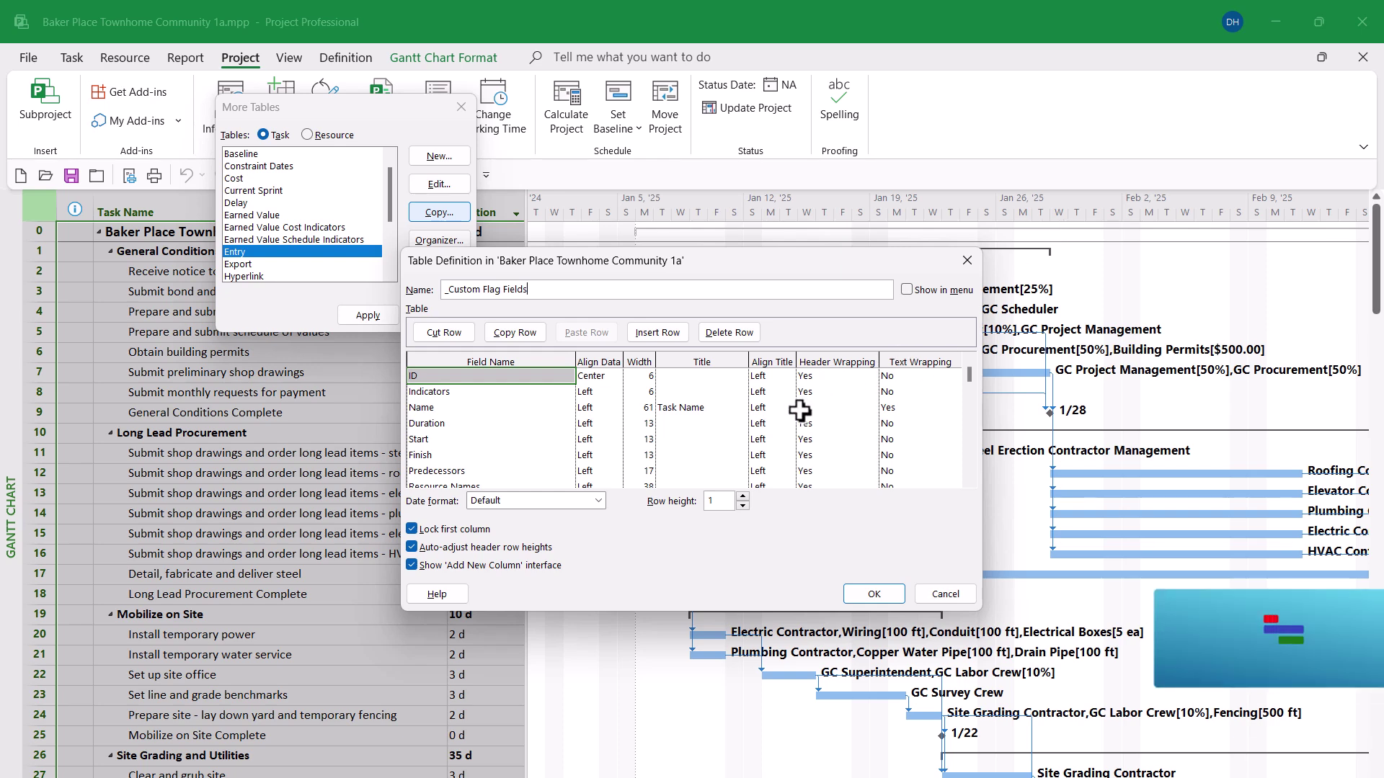
Step: Remove the Duration, Start, Finish, Predecessors and Resource Names rows from the new table definition
left_click(432, 424)
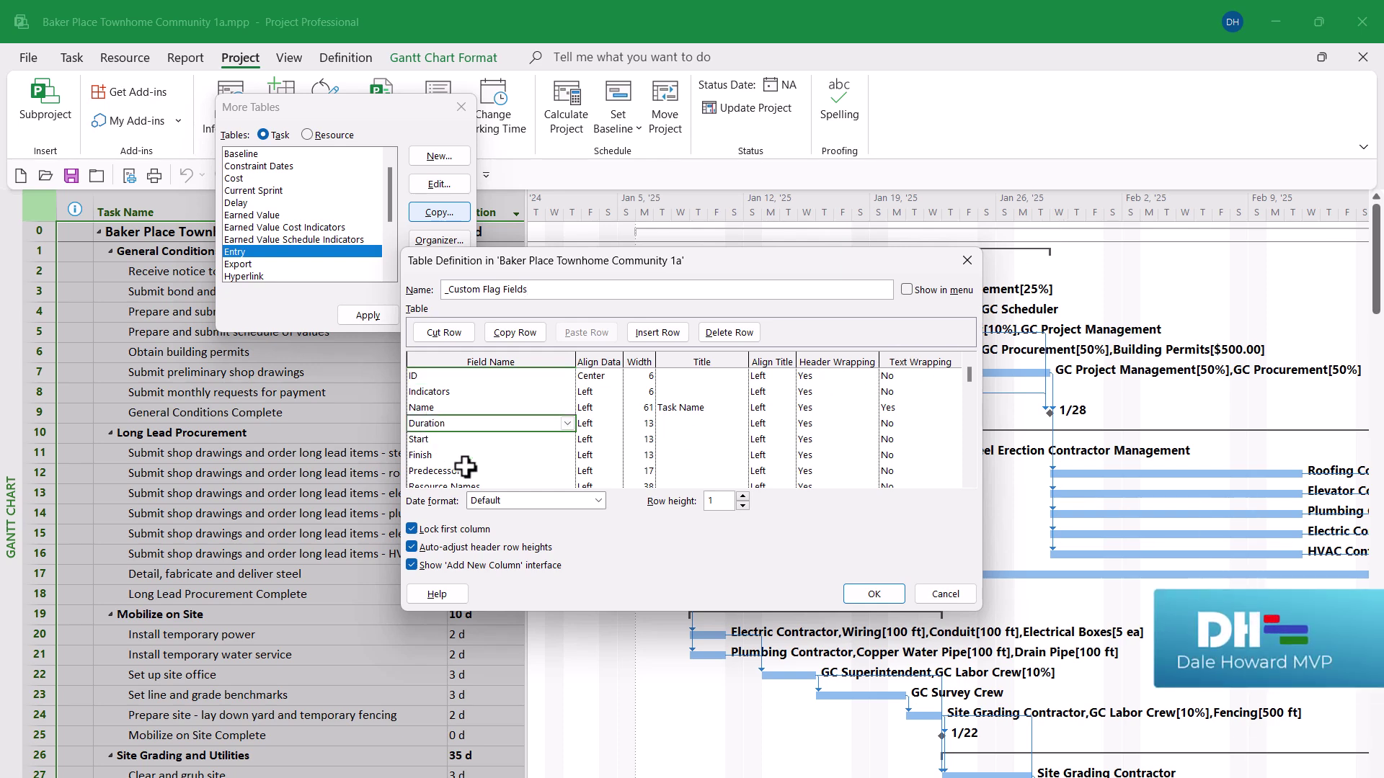
key("Delete")
key("Delete")
key("Delete")
key("Delete")
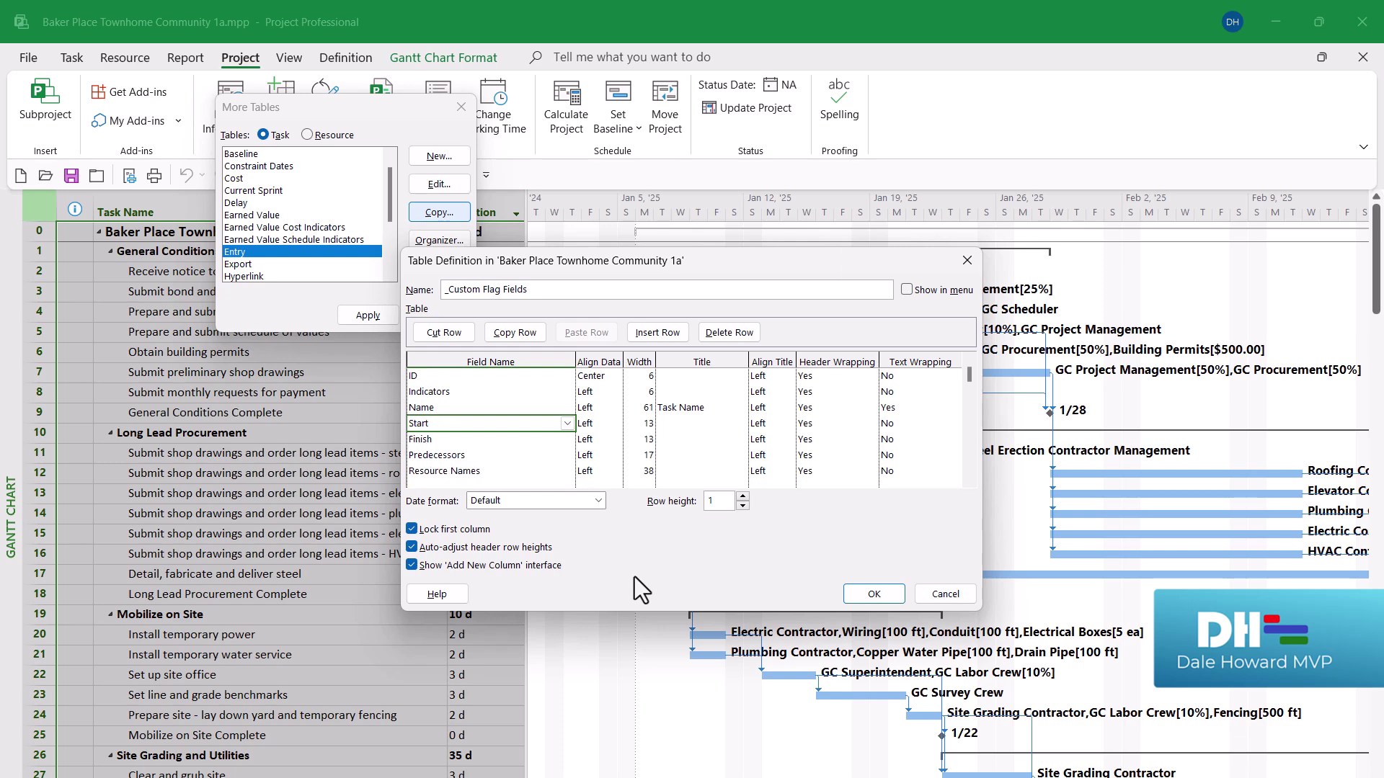
key("Delete")
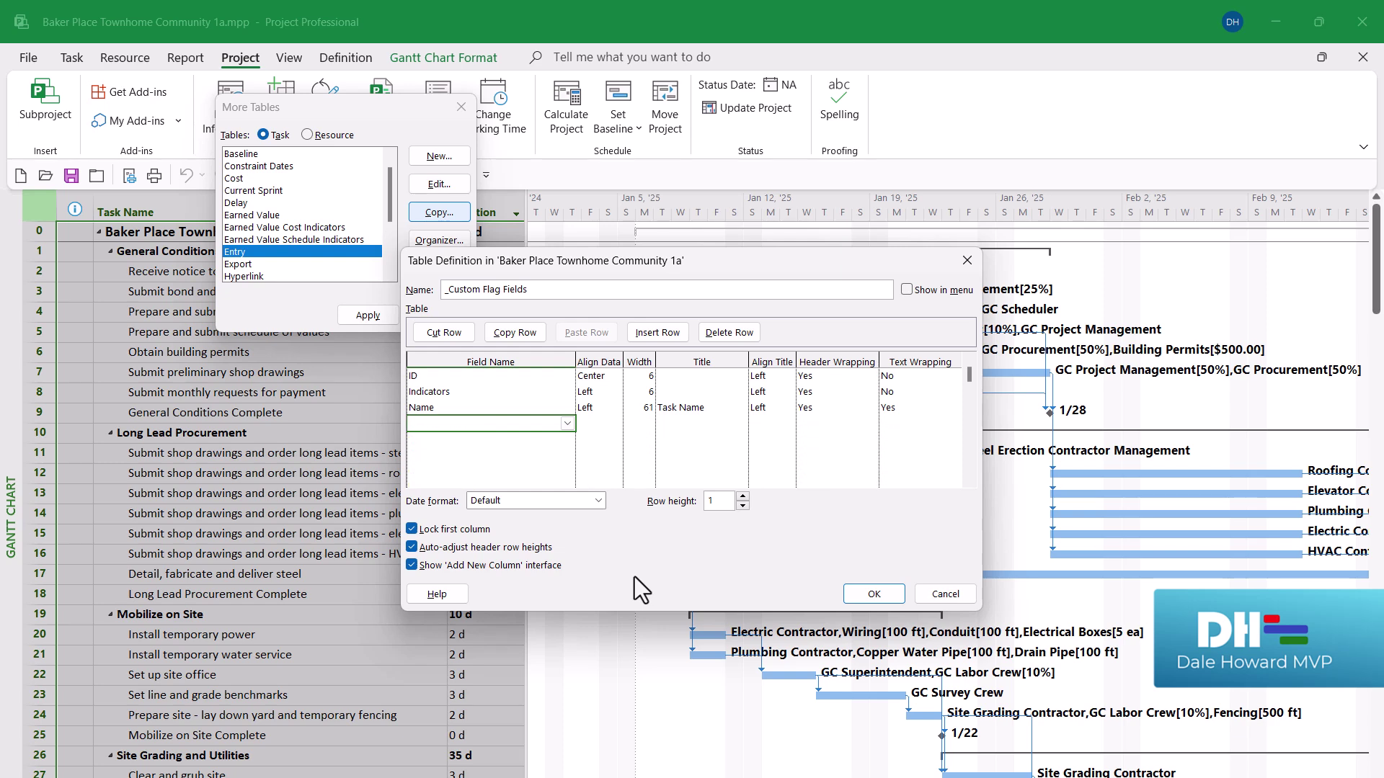
Step: Add the GC General Management (Flag1) field below Name, with centered data and a width of 15
type("GC General Management ( Flag1")
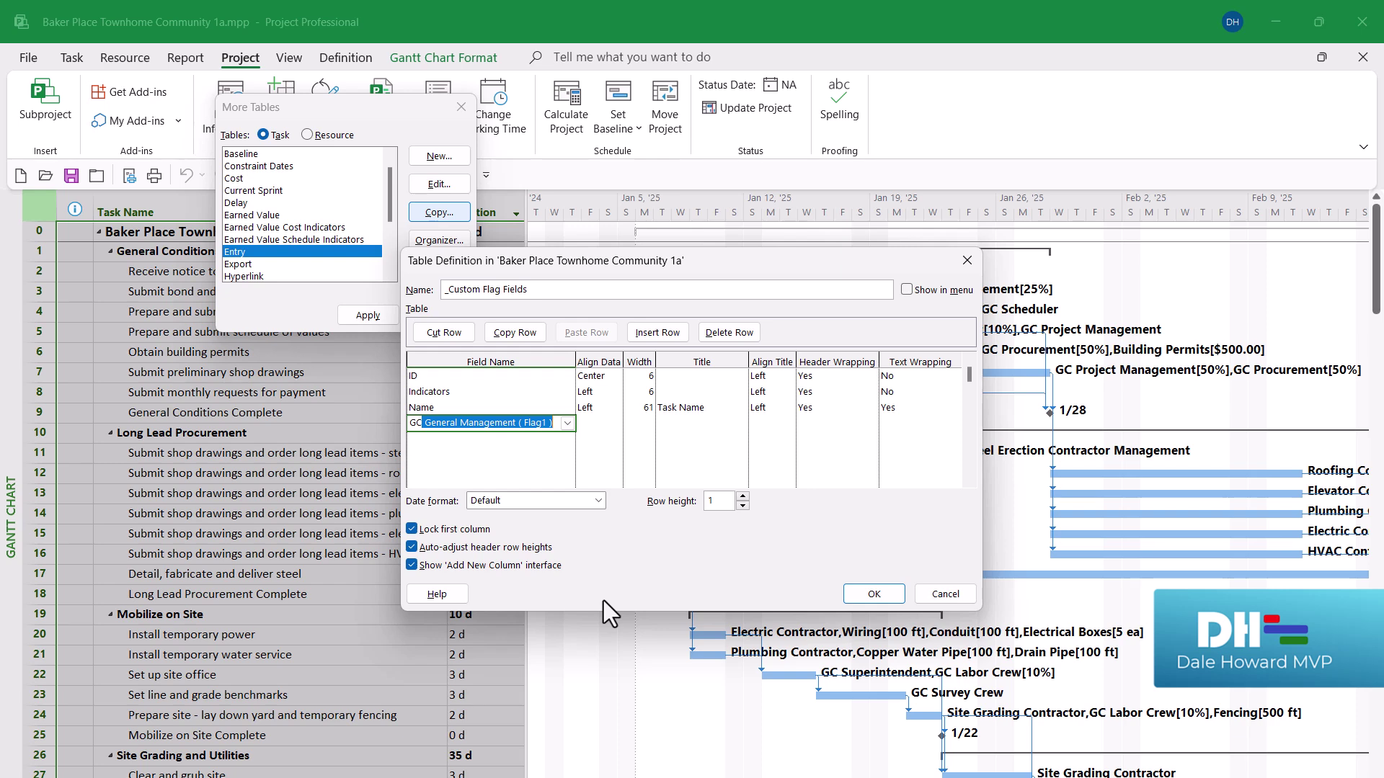
key("Return")
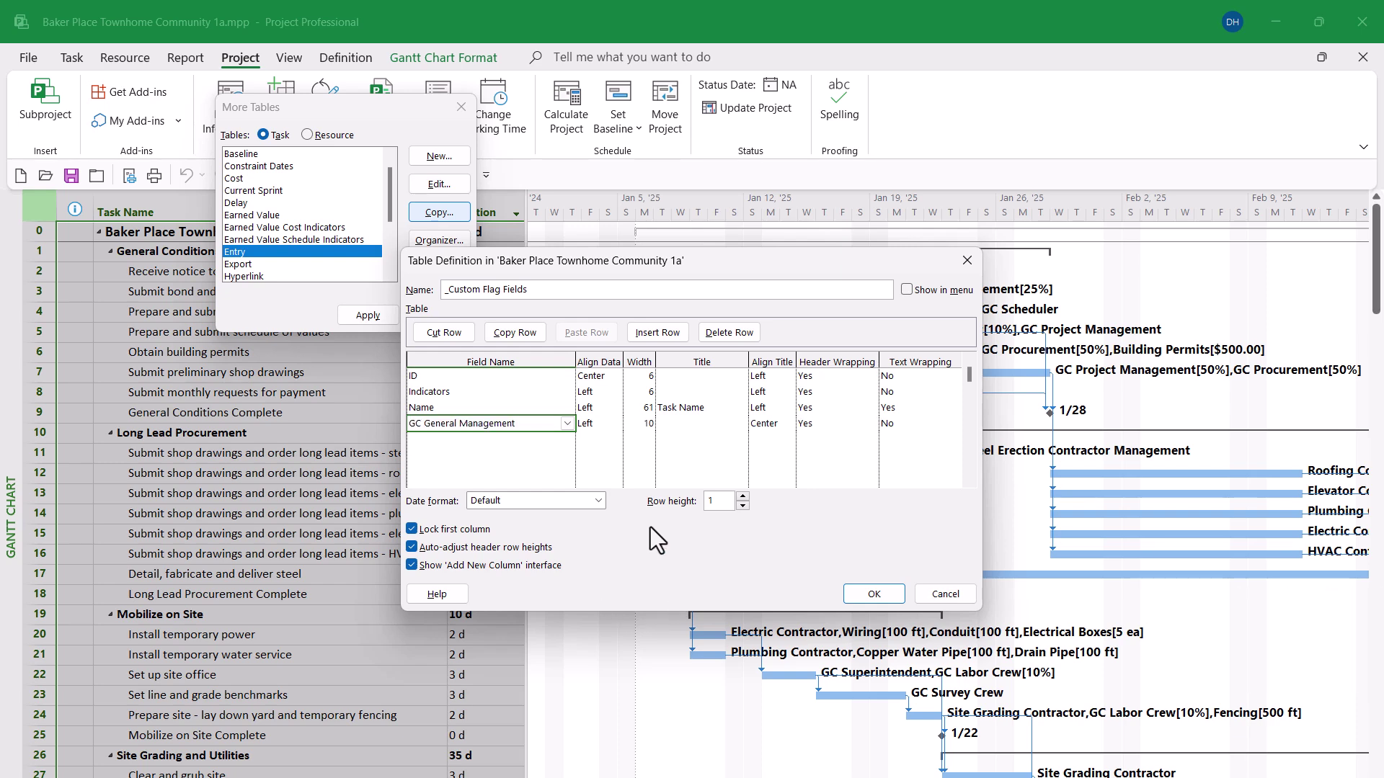
left_click(601, 424)
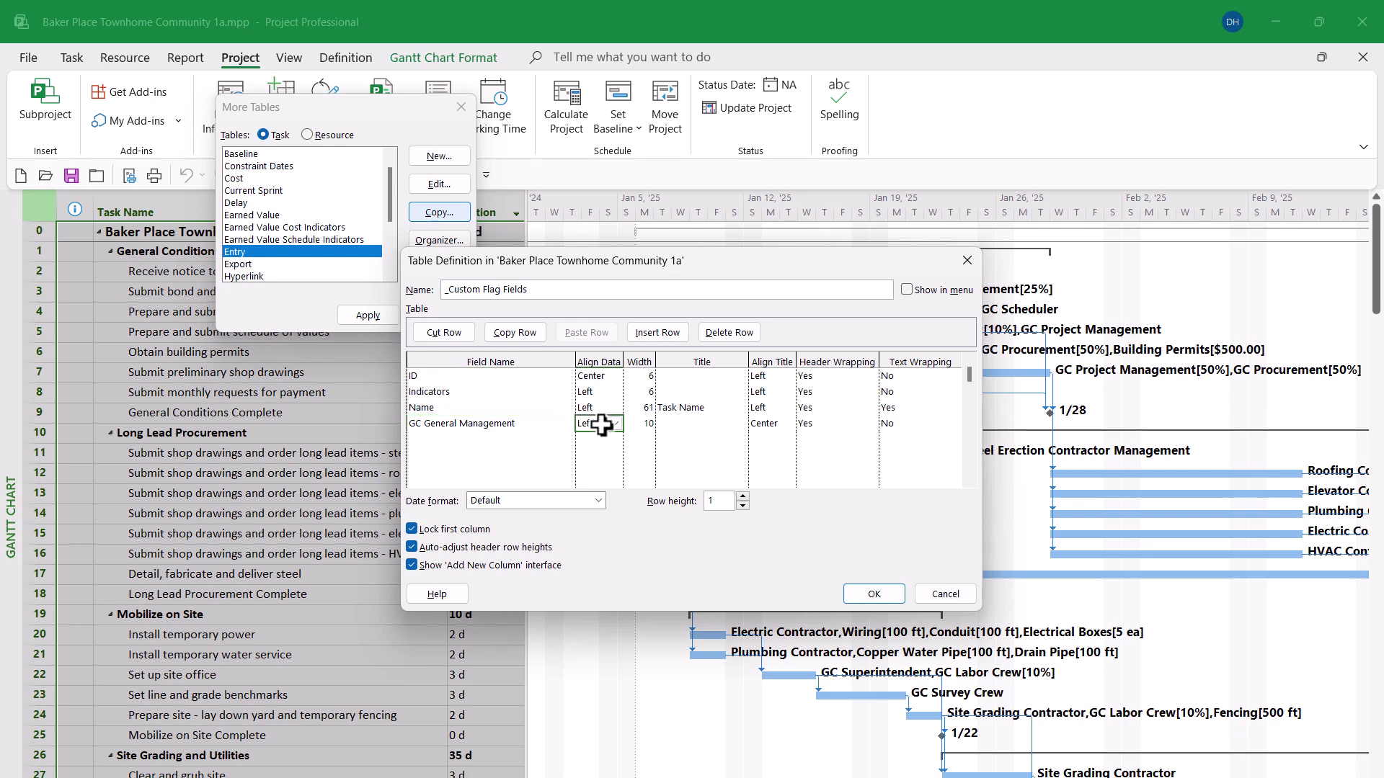
left_click(617, 425)
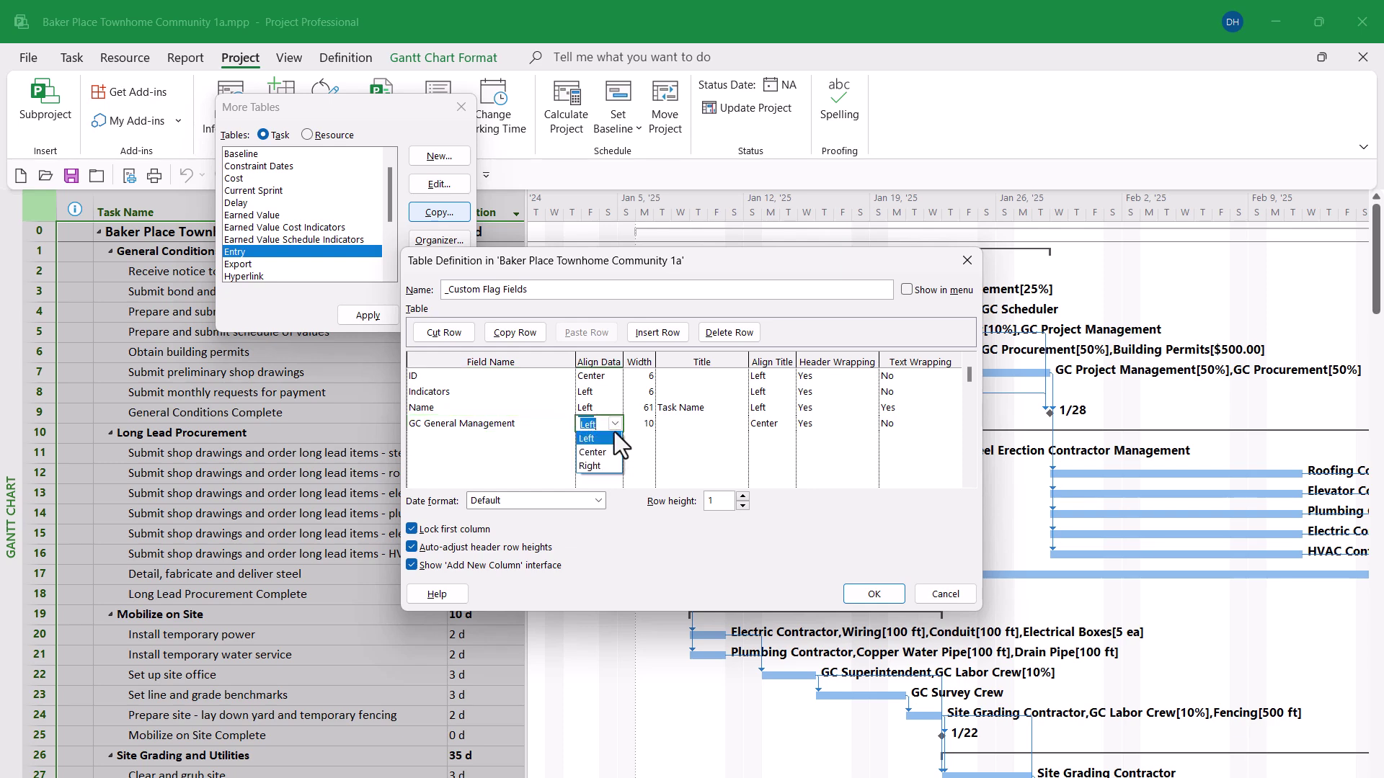
left_click(595, 452)
left_click(639, 425)
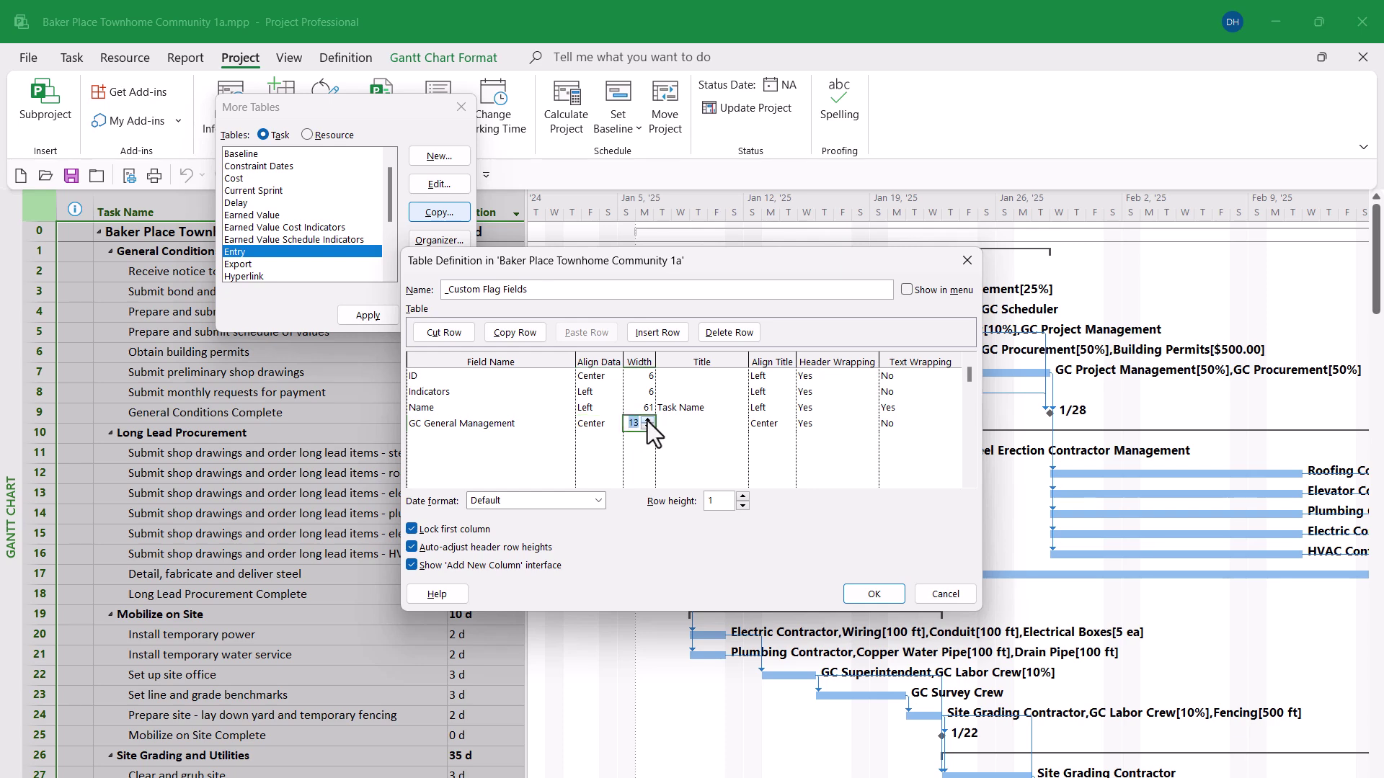
left_click(647, 421)
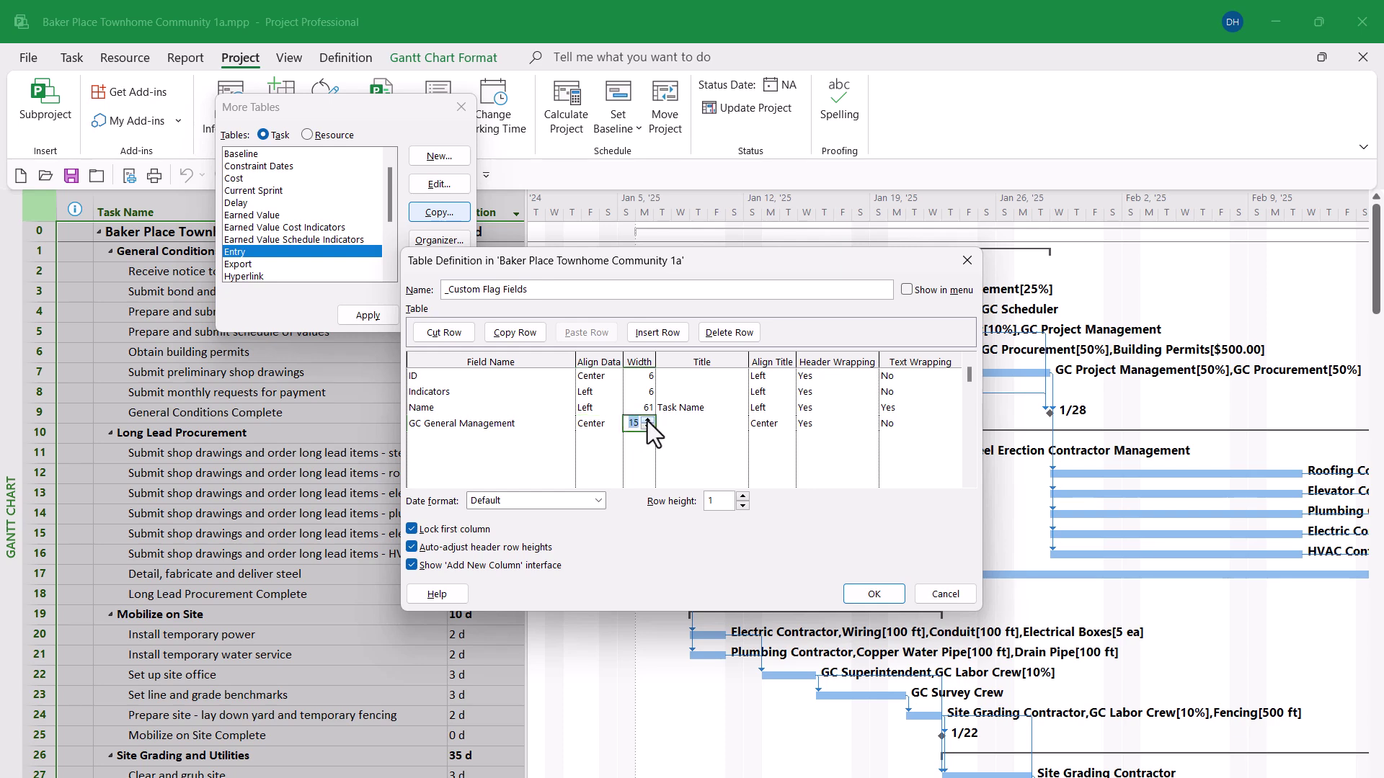
left_click(772, 426)
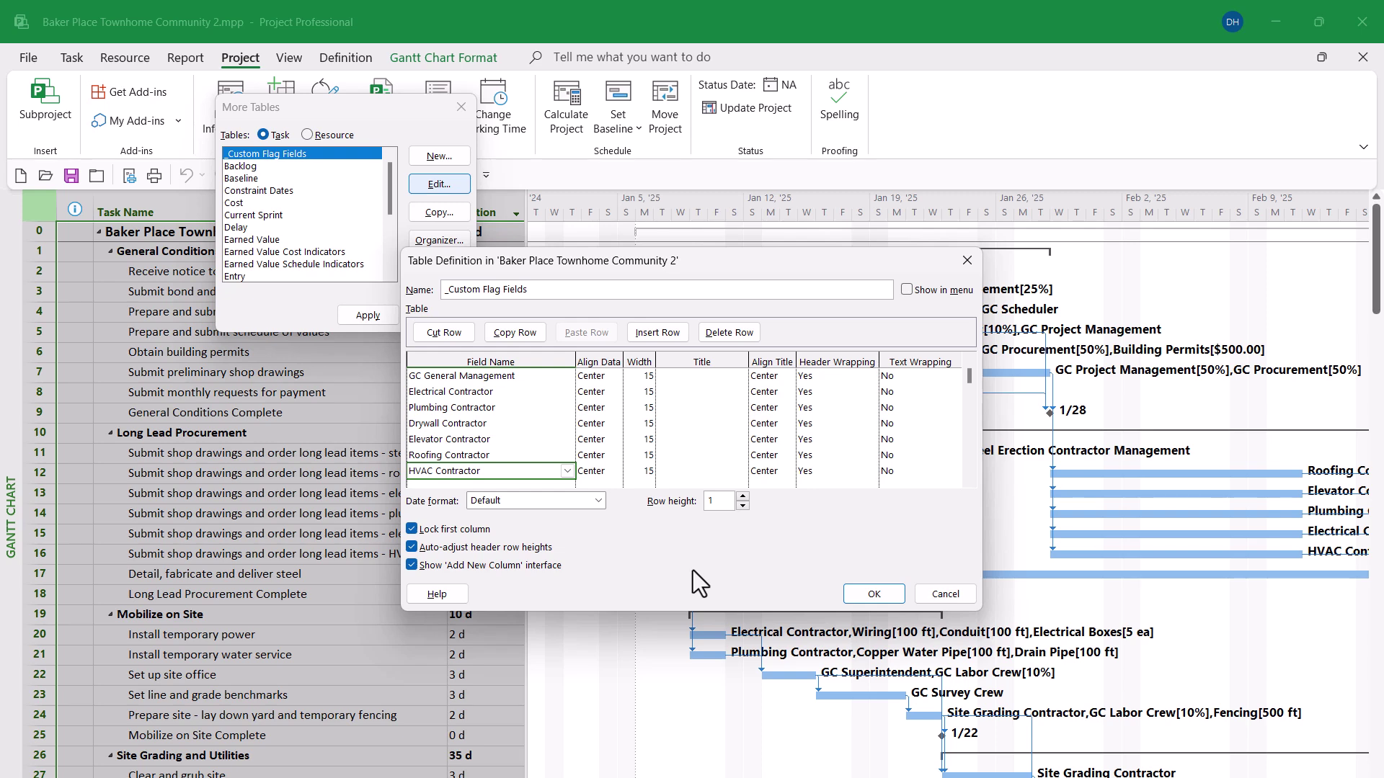
Step: Include the _Custom Flag Fields table in the menu, apply it, and widen the table area to reveal every contractor column through HVAC Contractor
left_click(906, 290)
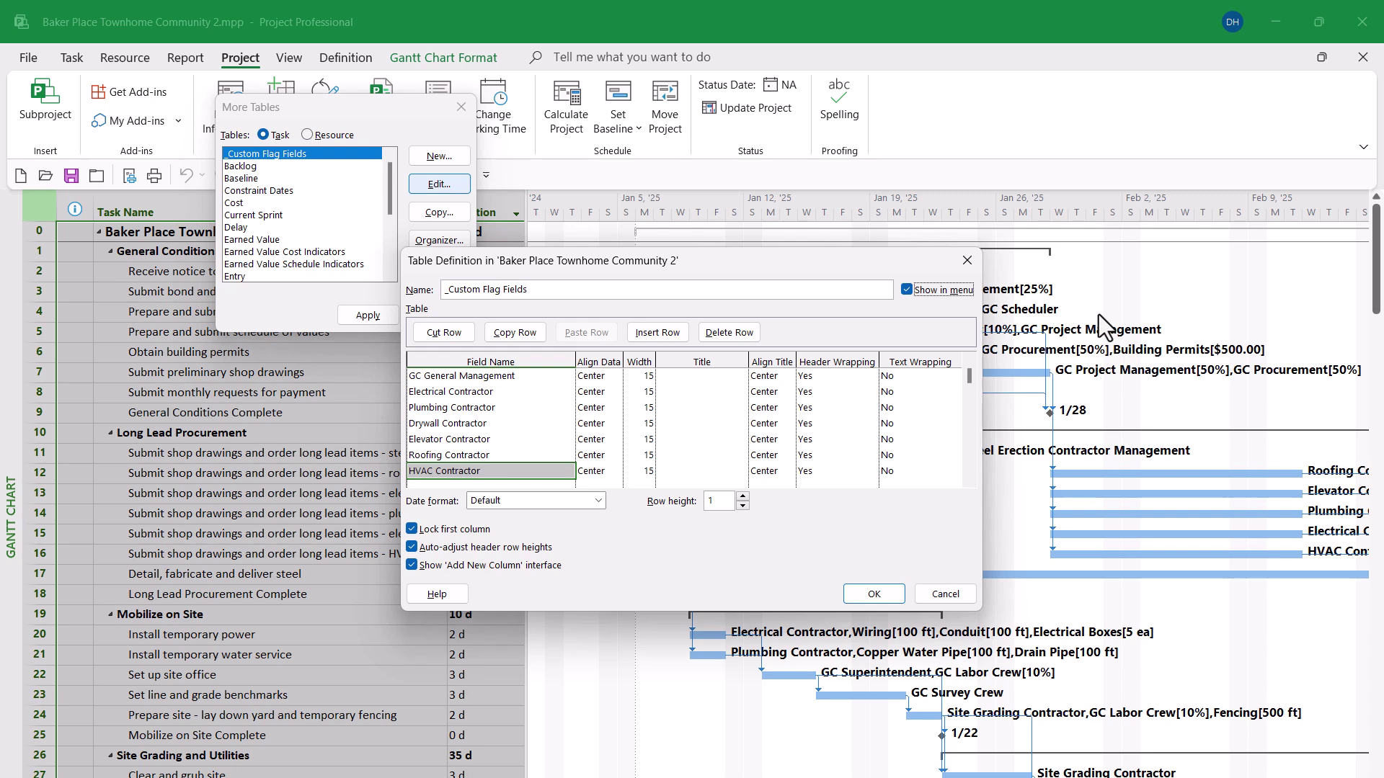
left_click(874, 594)
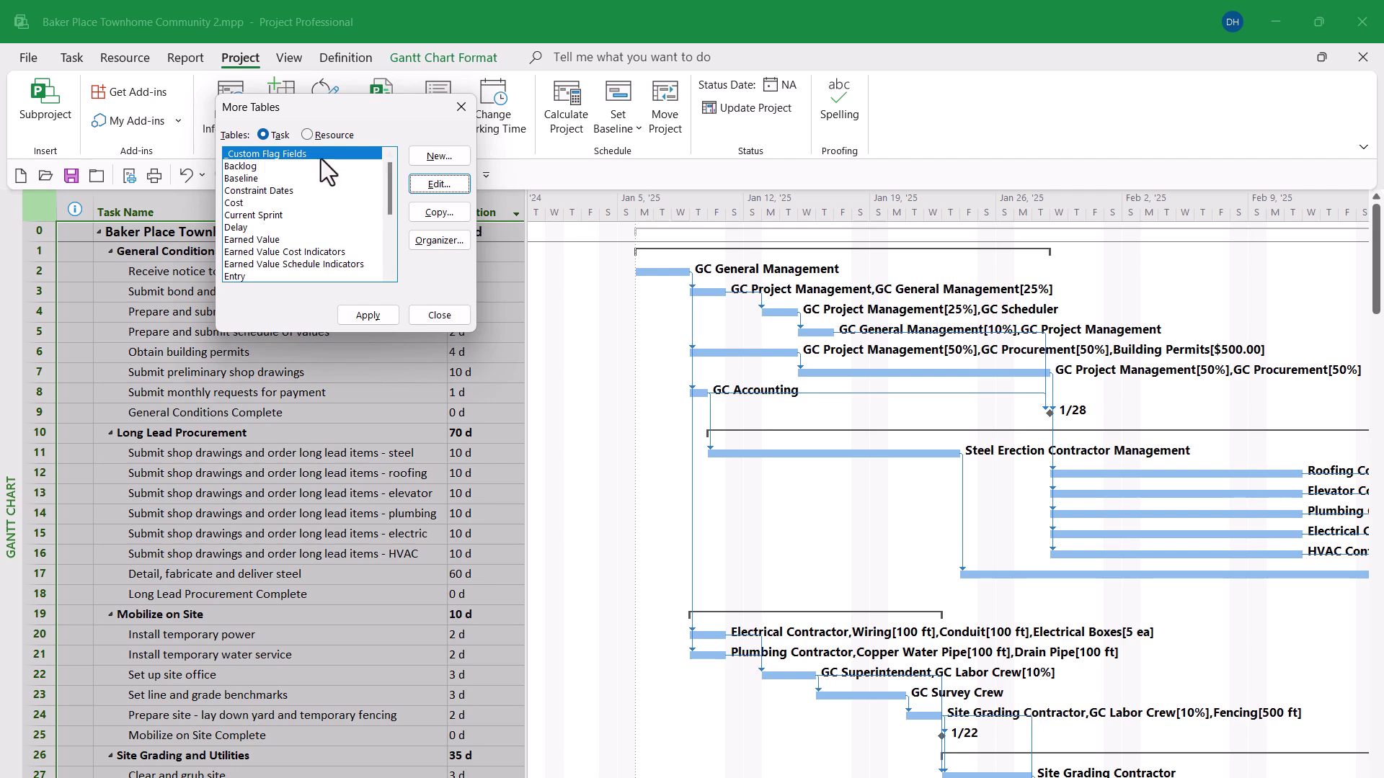
left_click(377, 317)
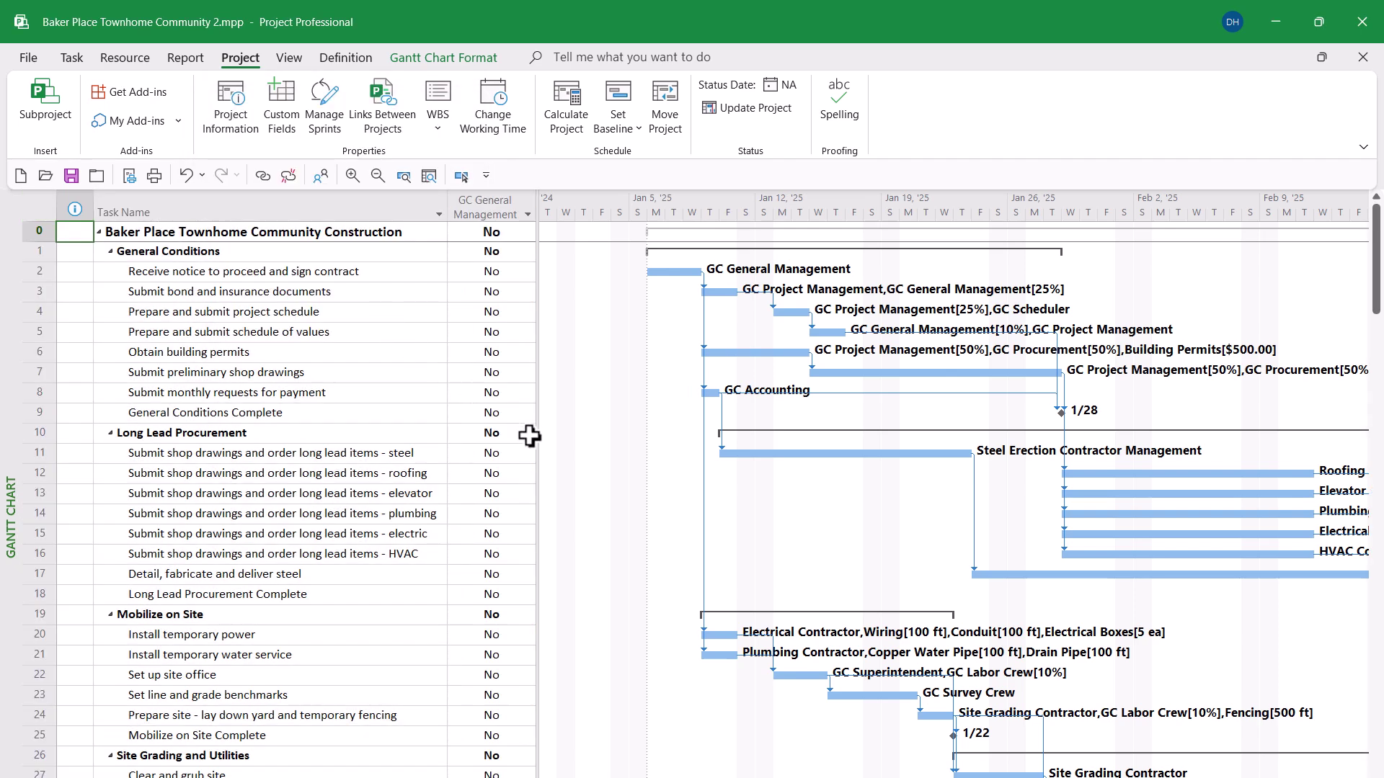
left_click_drag(538, 402, 1073, 409)
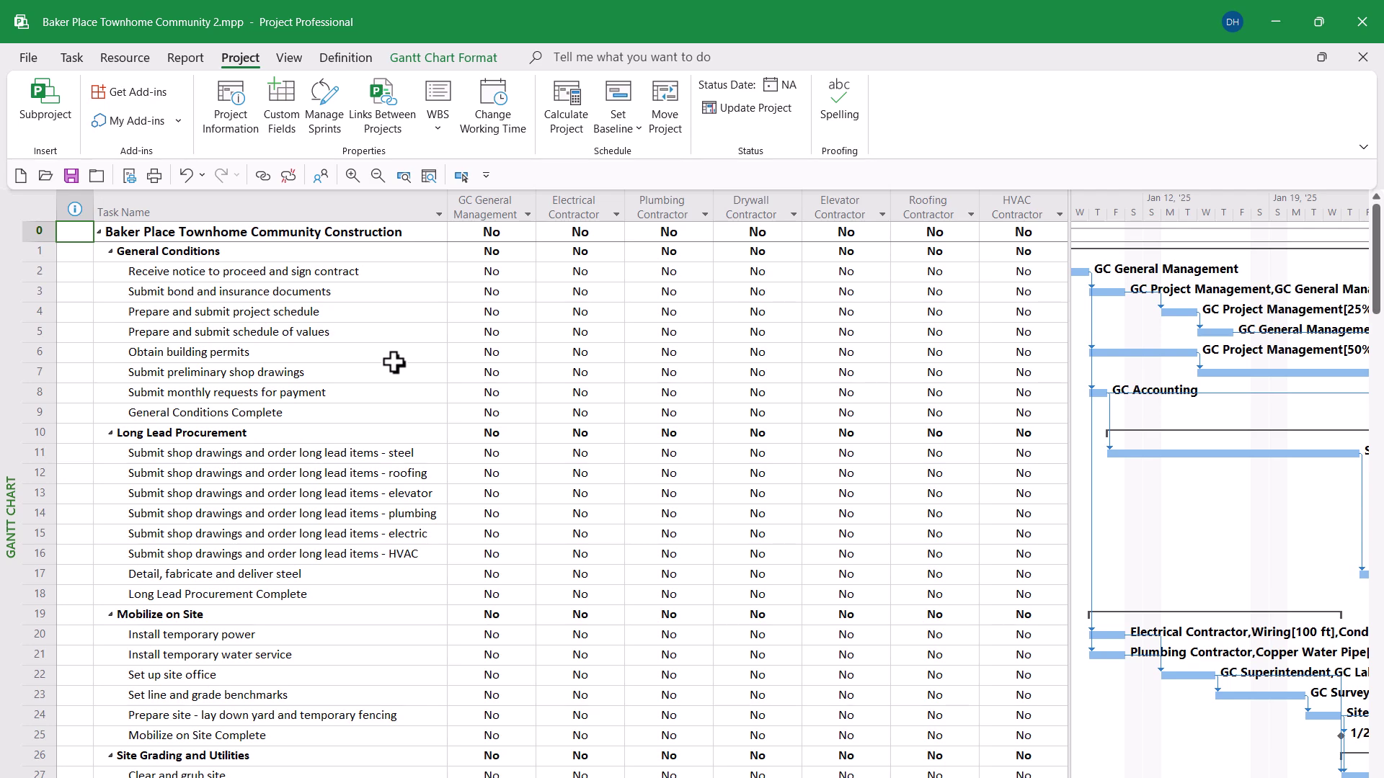
Step: Filter the task list with the Using Resource filter for GC General Management
left_click(277, 53)
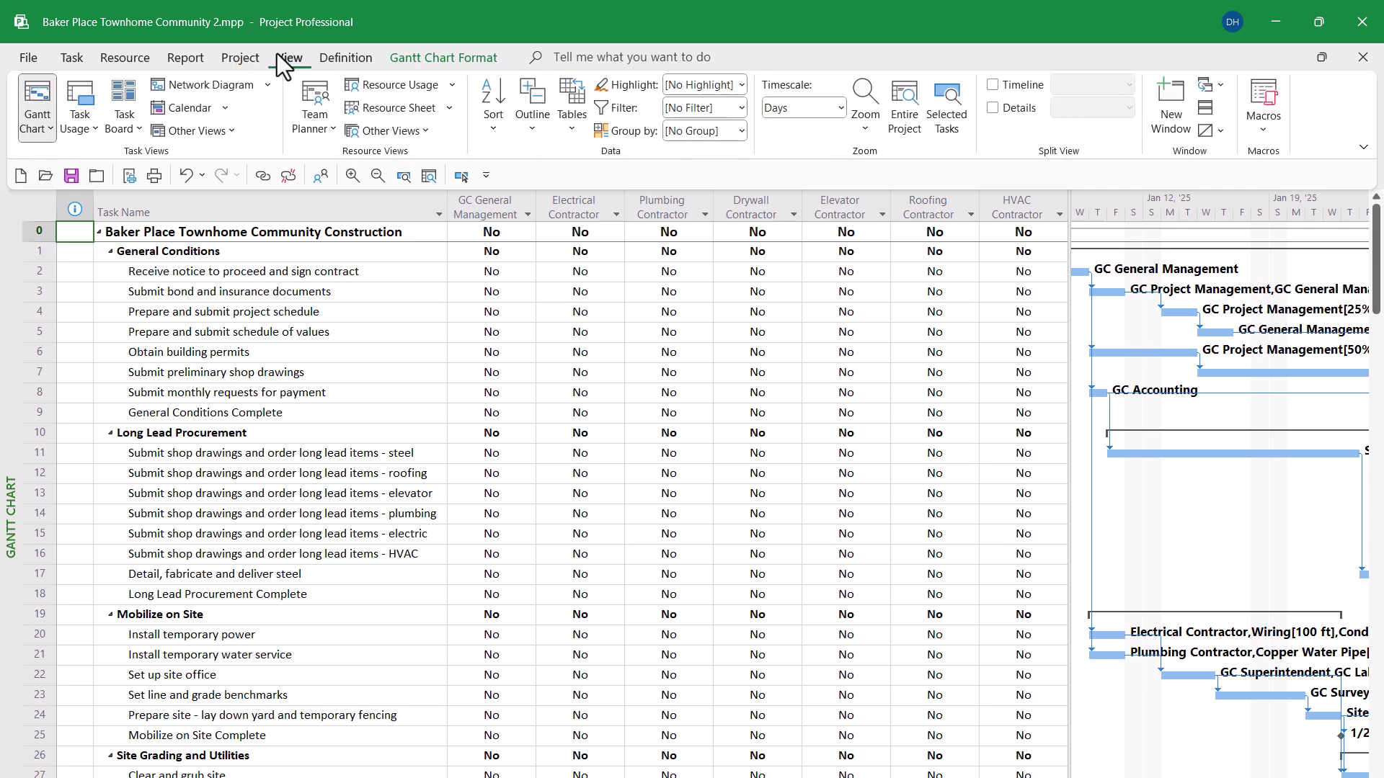
left_click(738, 110)
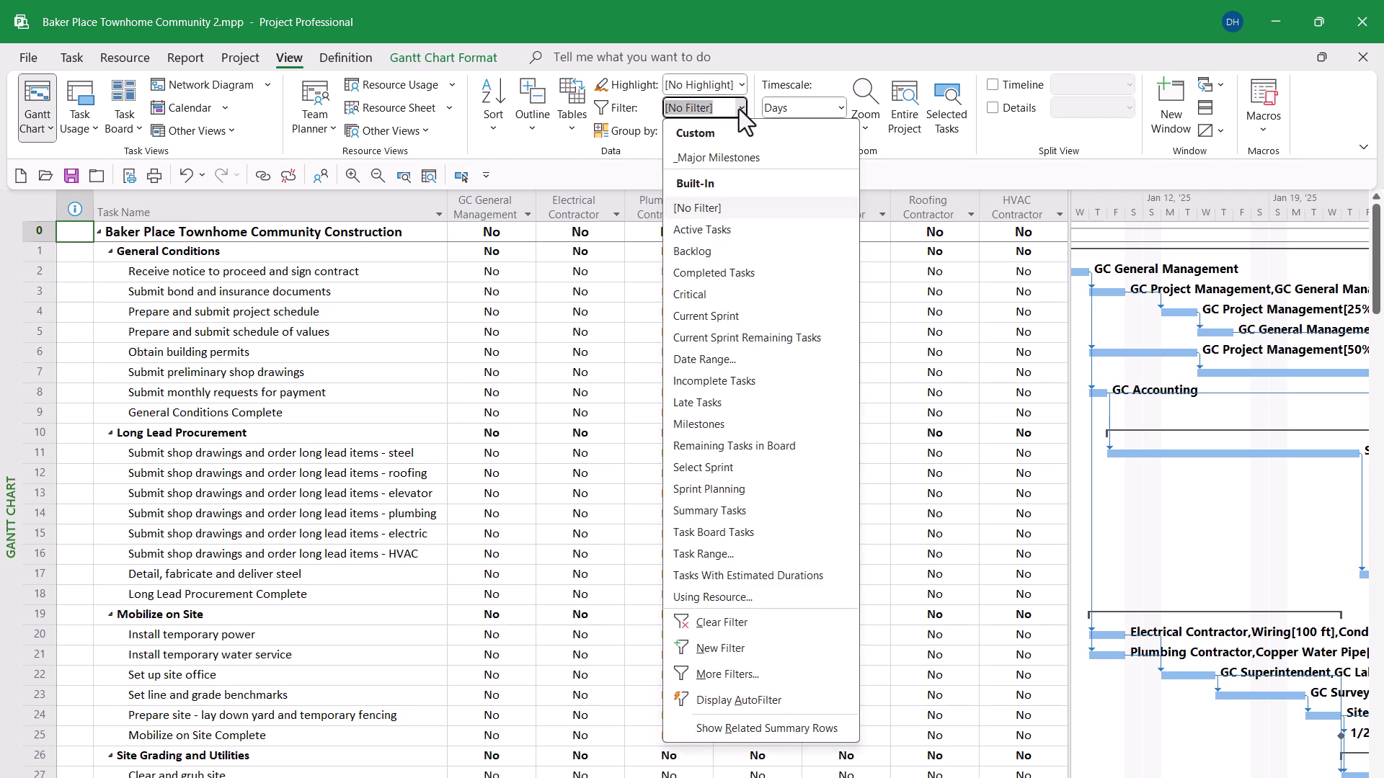
left_click(736, 599)
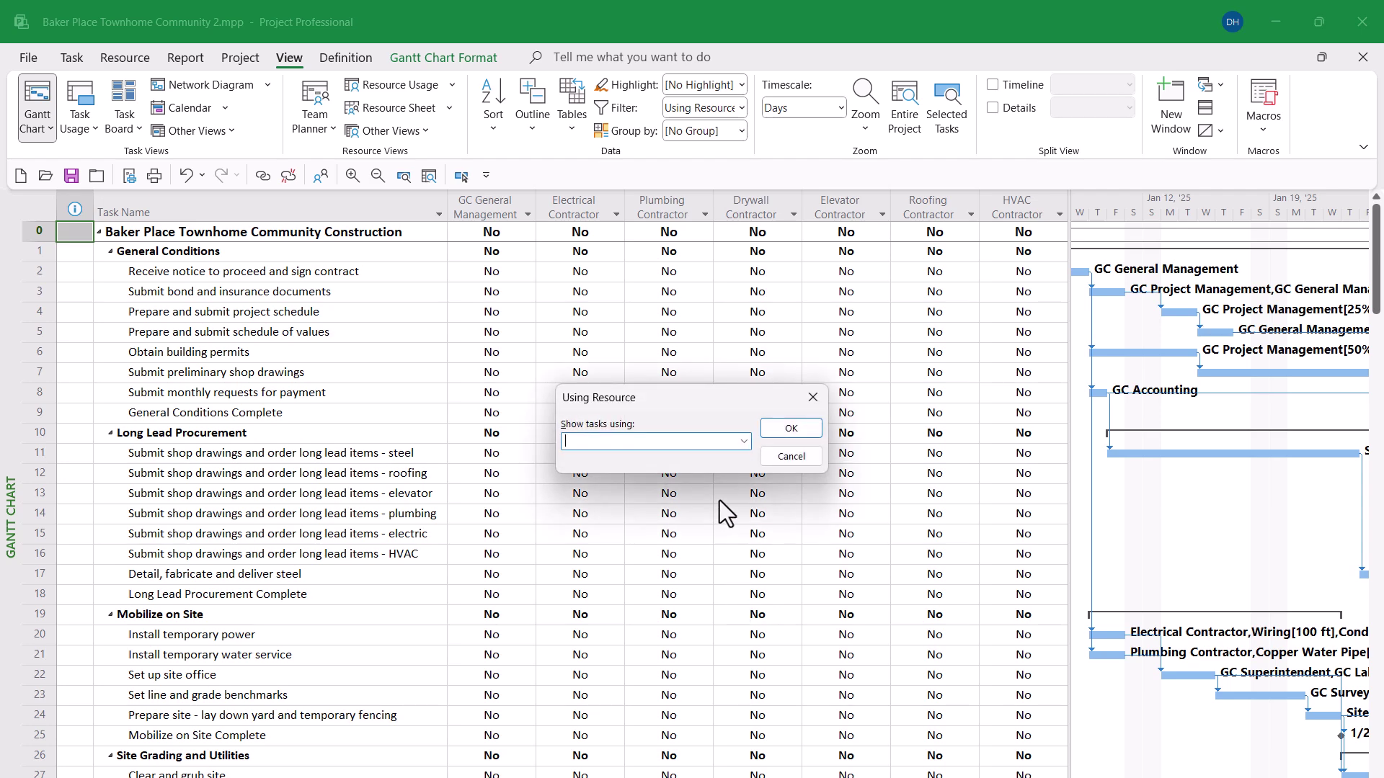
left_click_drag(692, 398, 621, 179)
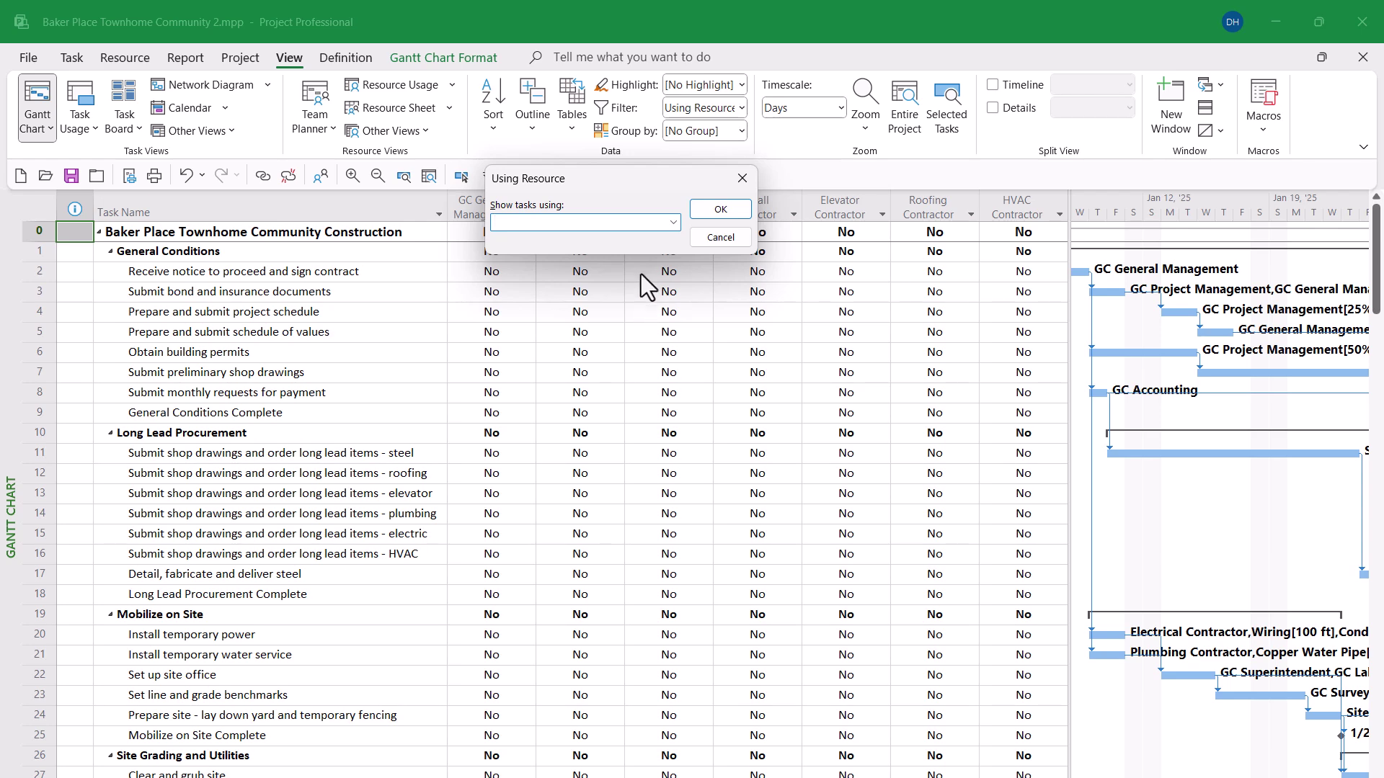
left_click(673, 223)
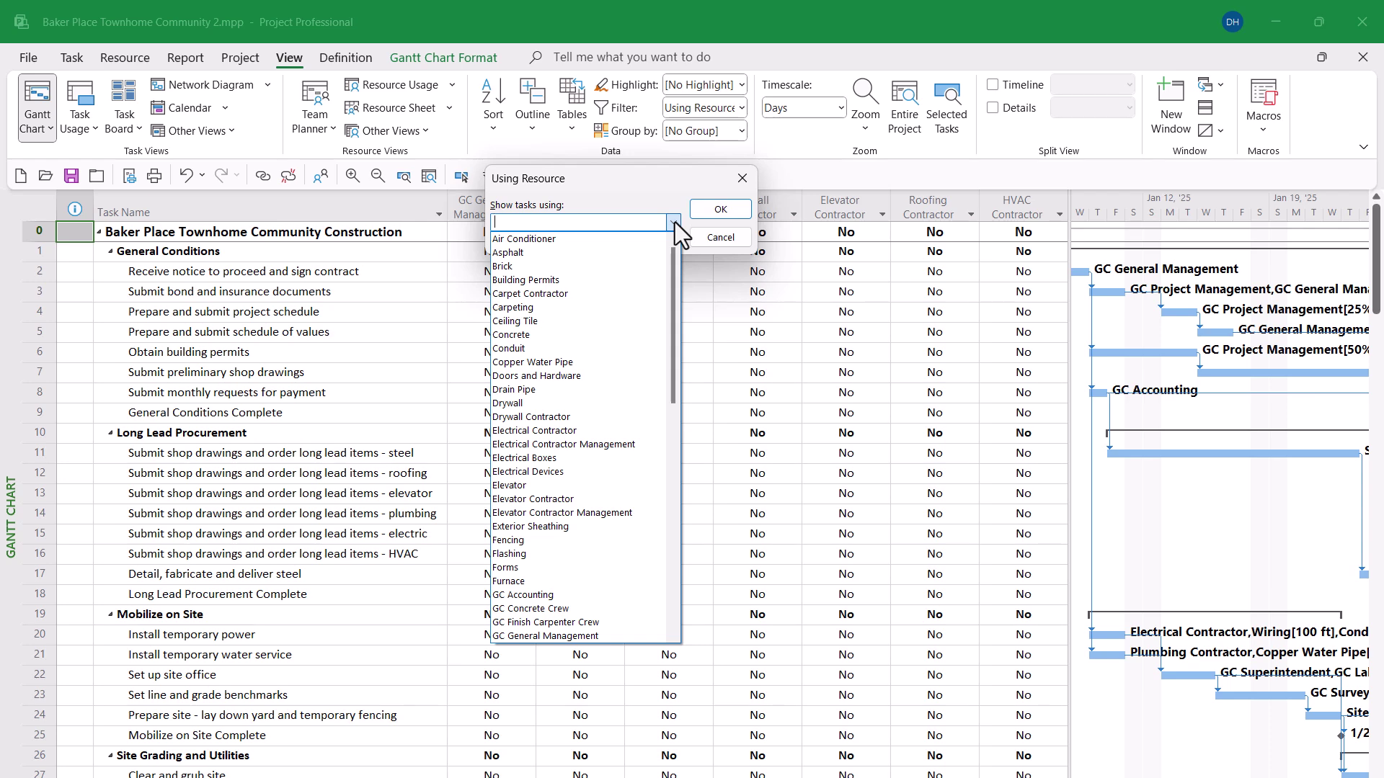
left_click(605, 638)
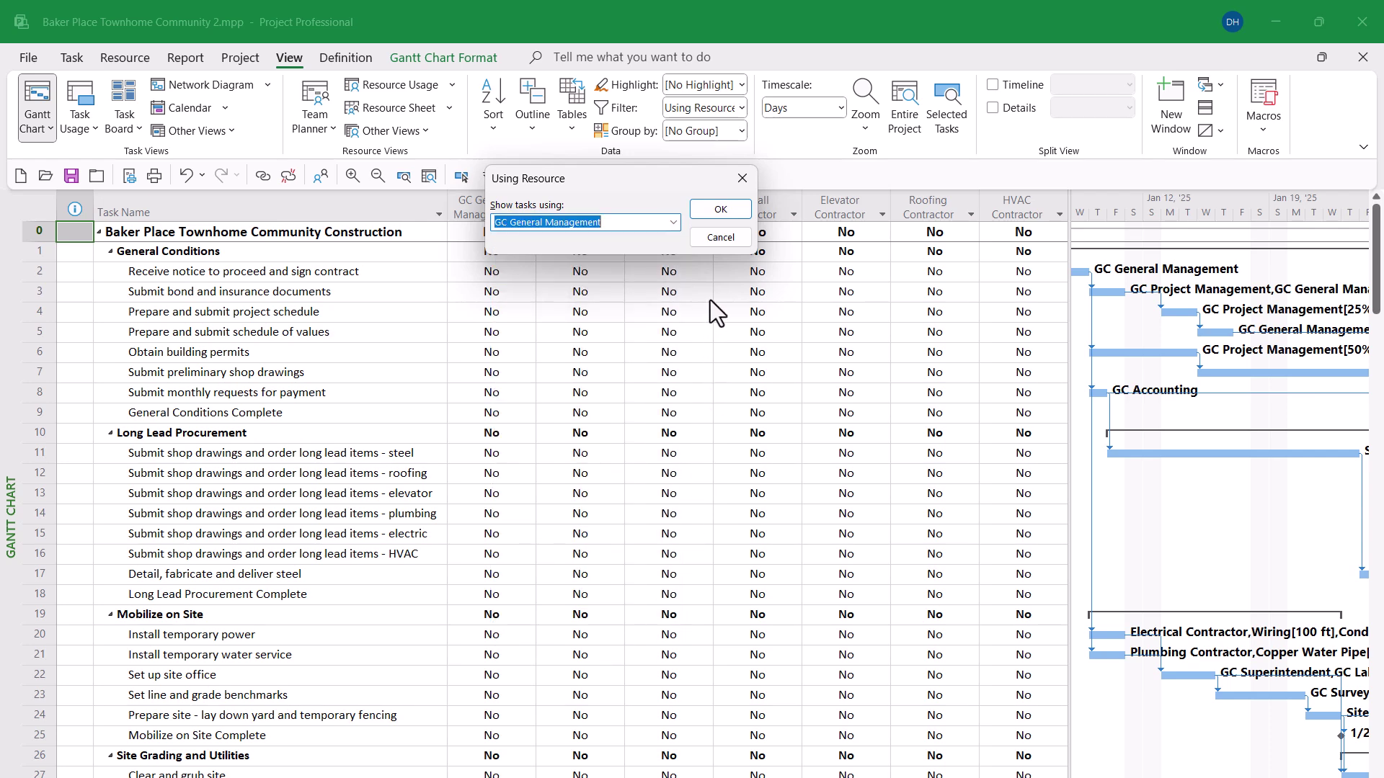
left_click(720, 209)
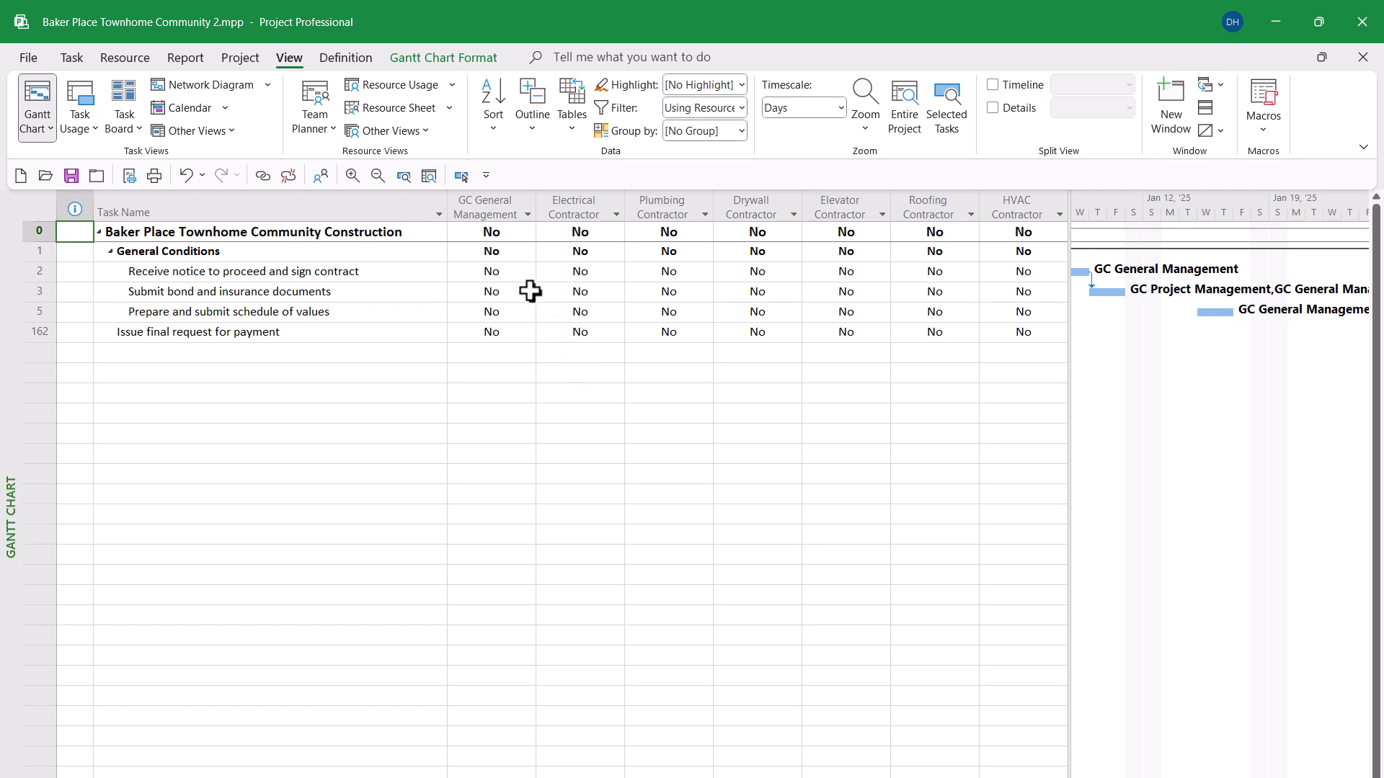
Step: Set the GC General Management flag to Yes for the task "Receive notice to proceed and sign contract"
left_click(500, 272)
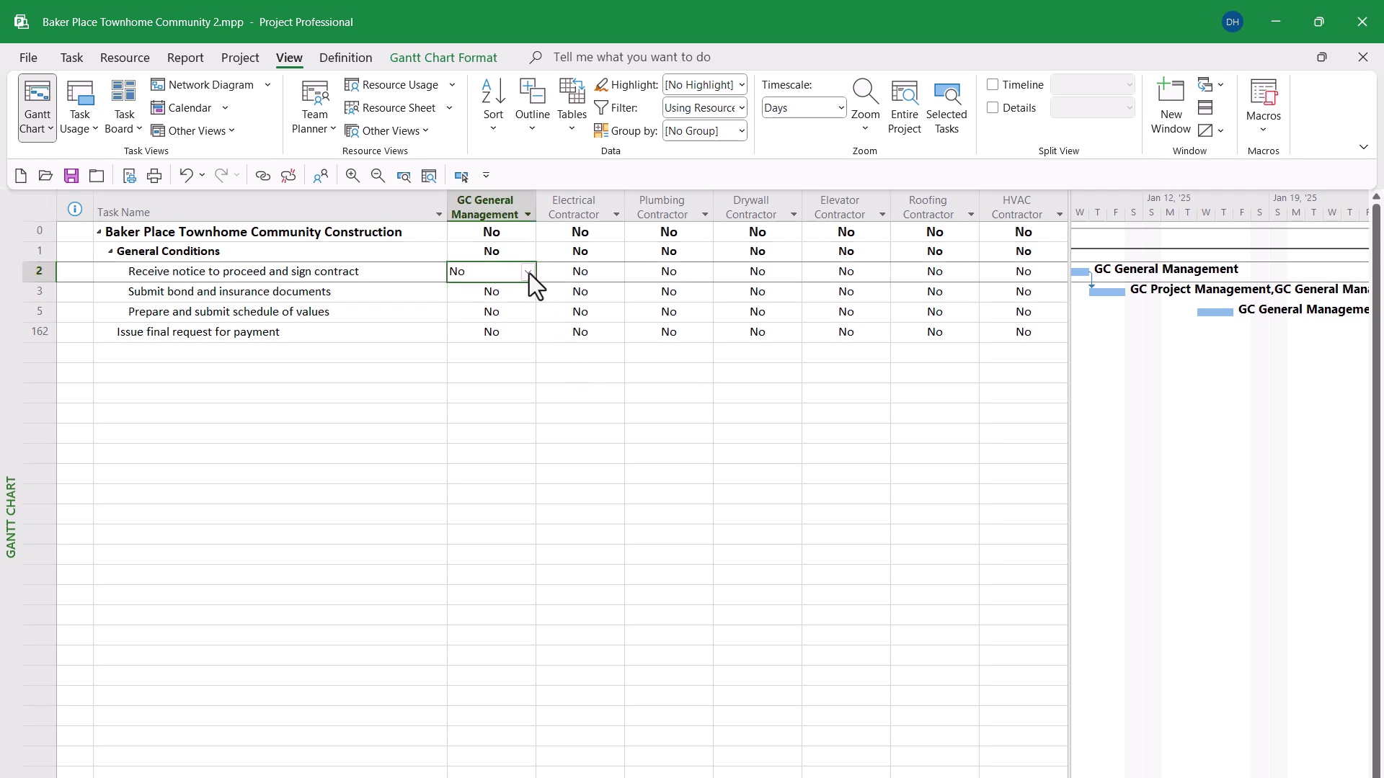
left_click(527, 271)
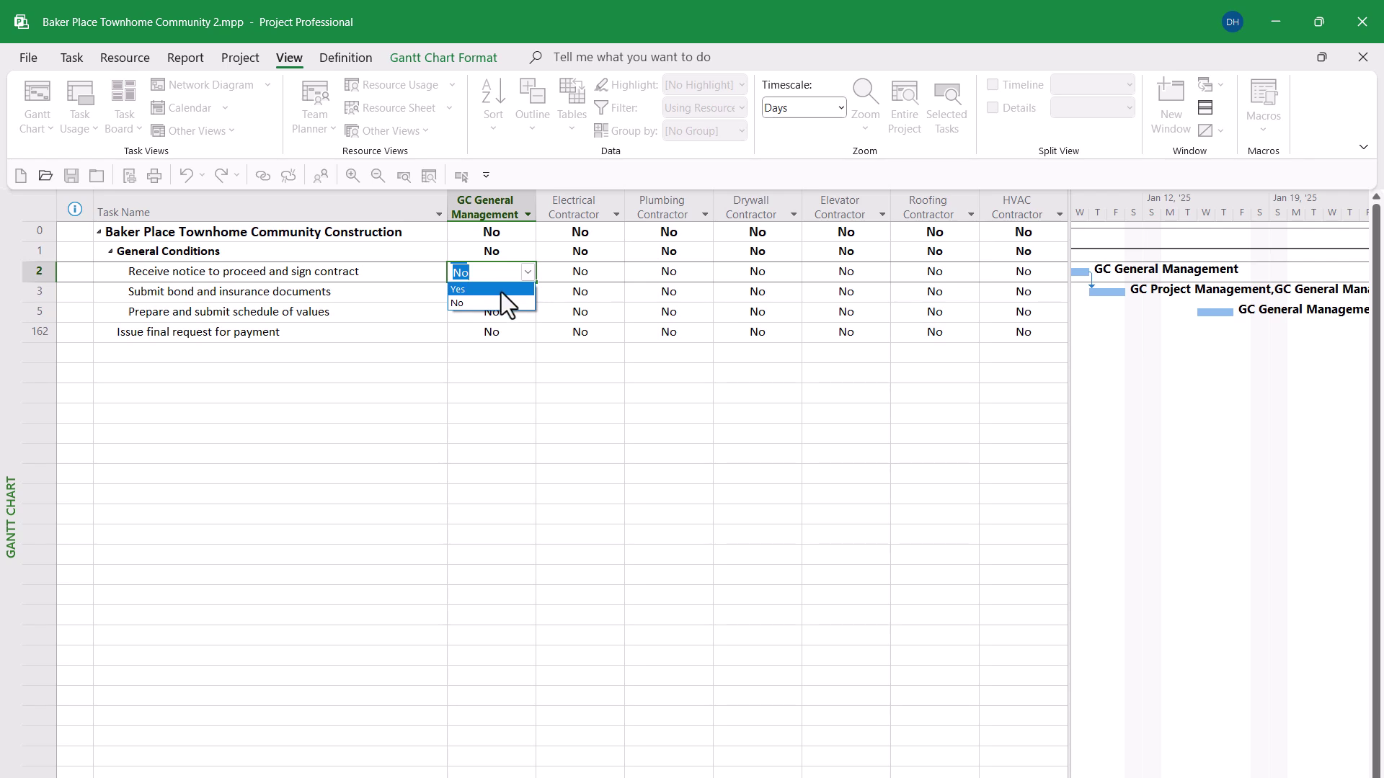
left_click(500, 291)
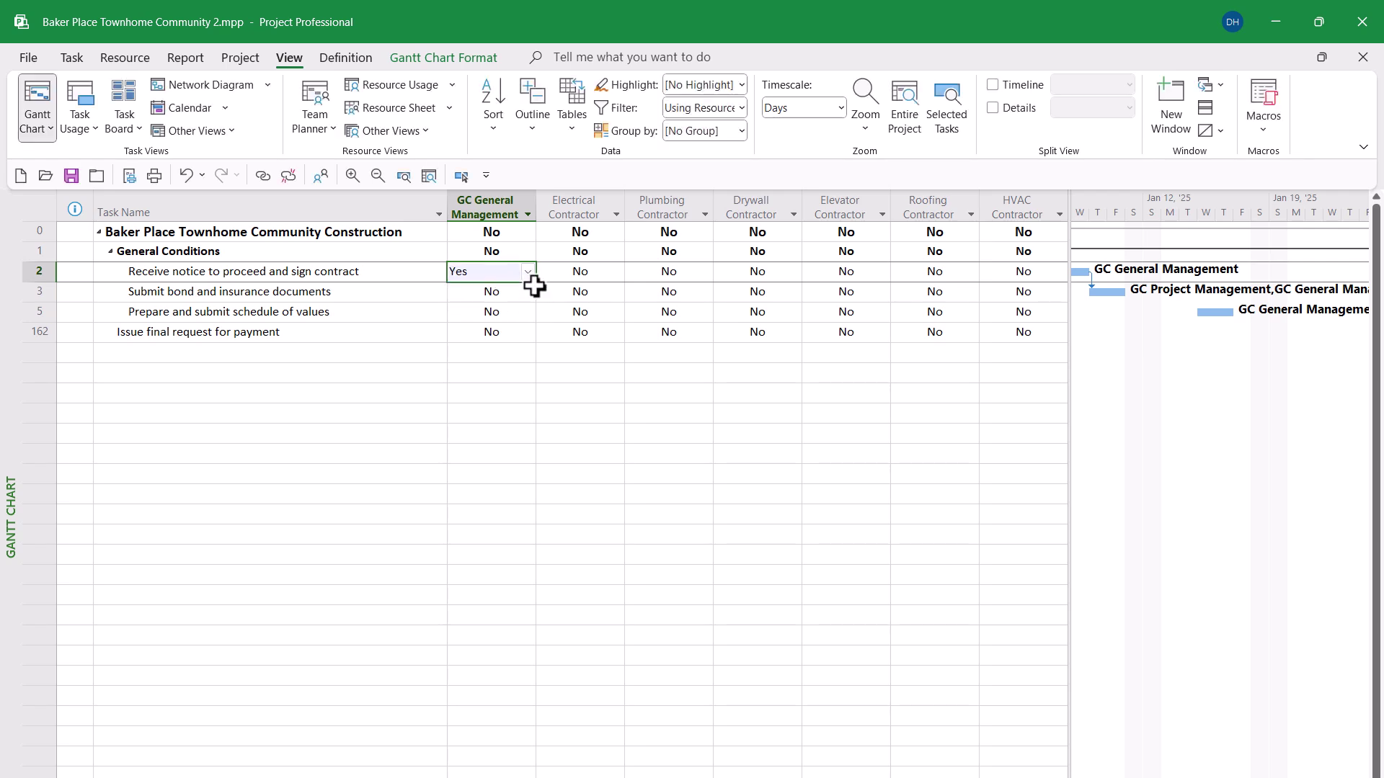
Step: Fill the Yes flag down the GC General Management column through the task "Issue final request for payment"
left_click_drag(534, 286, 543, 342)
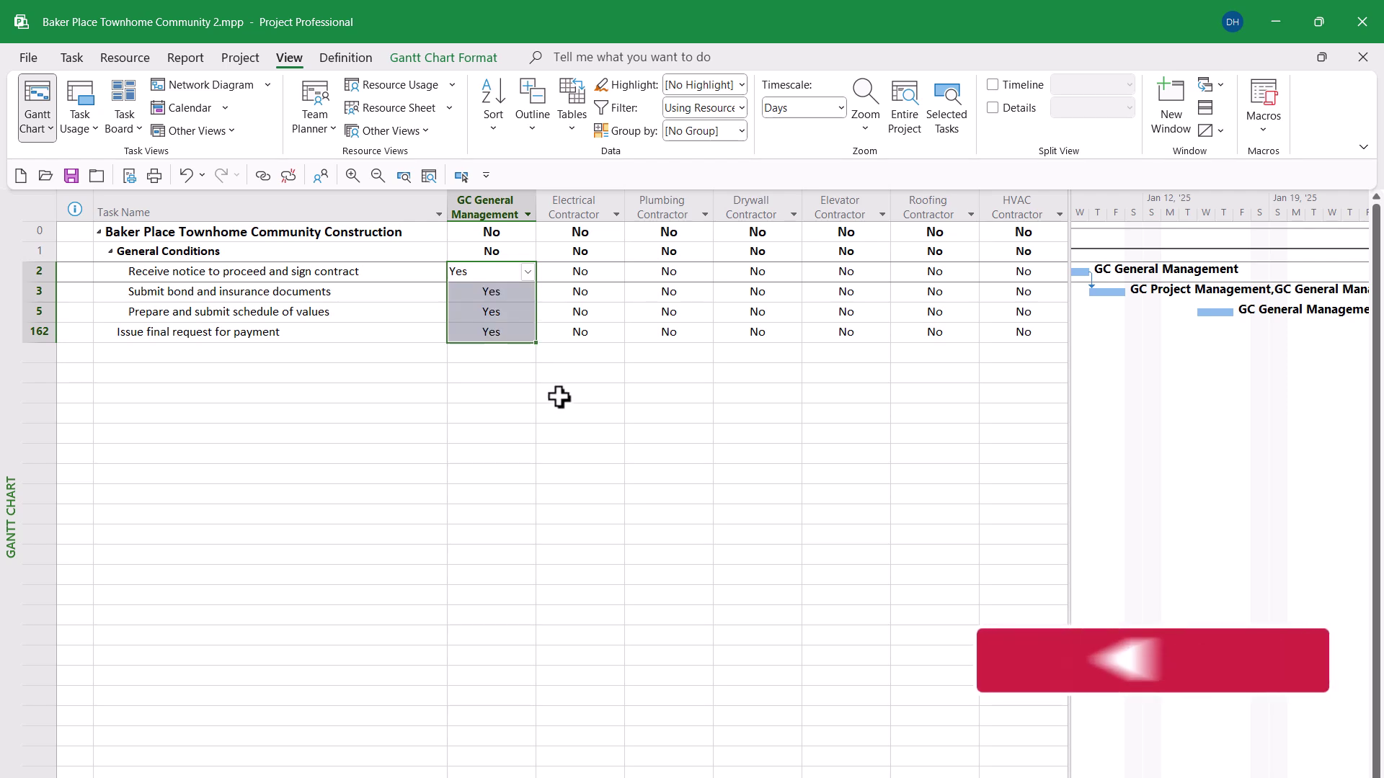
left_click(370, 272)
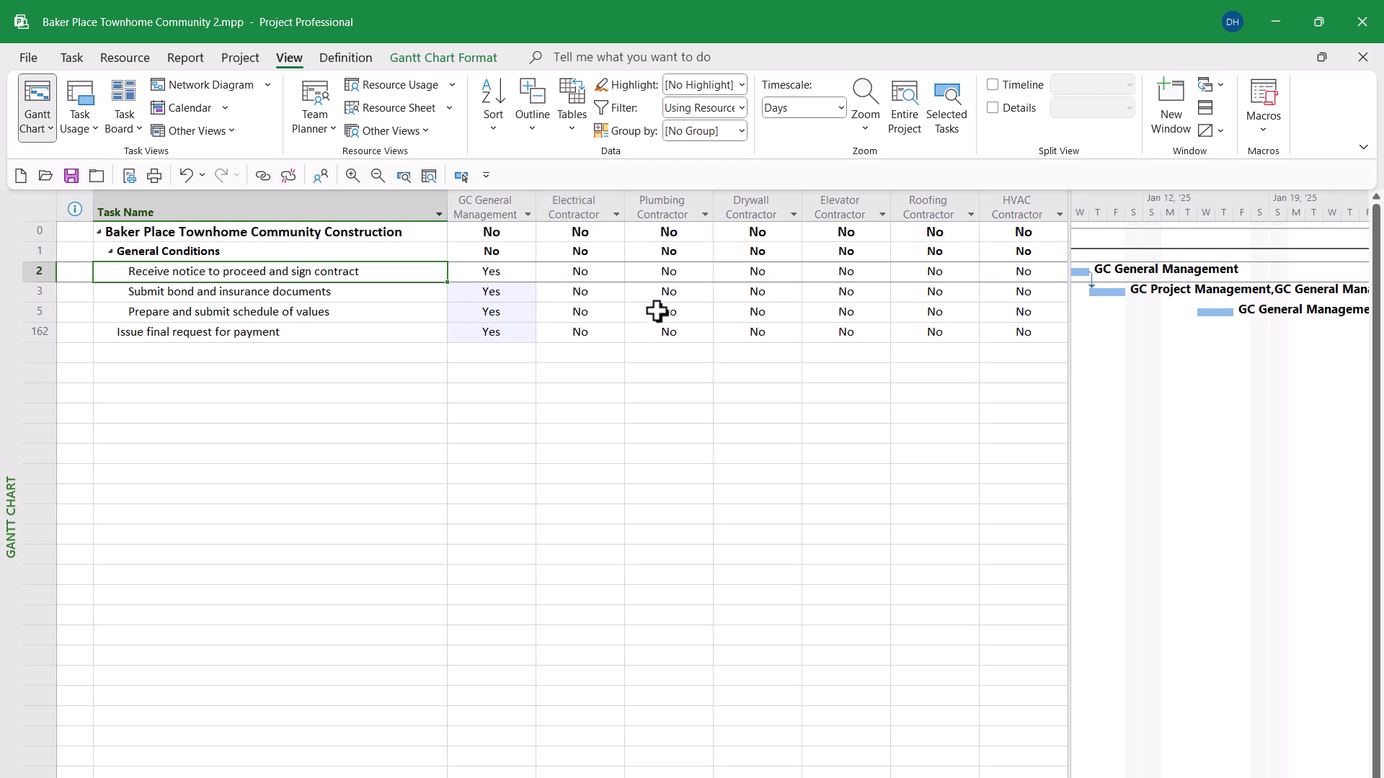
Step: Filter the task list with the Using Resource filter for Electrical Contractor
left_click(741, 105)
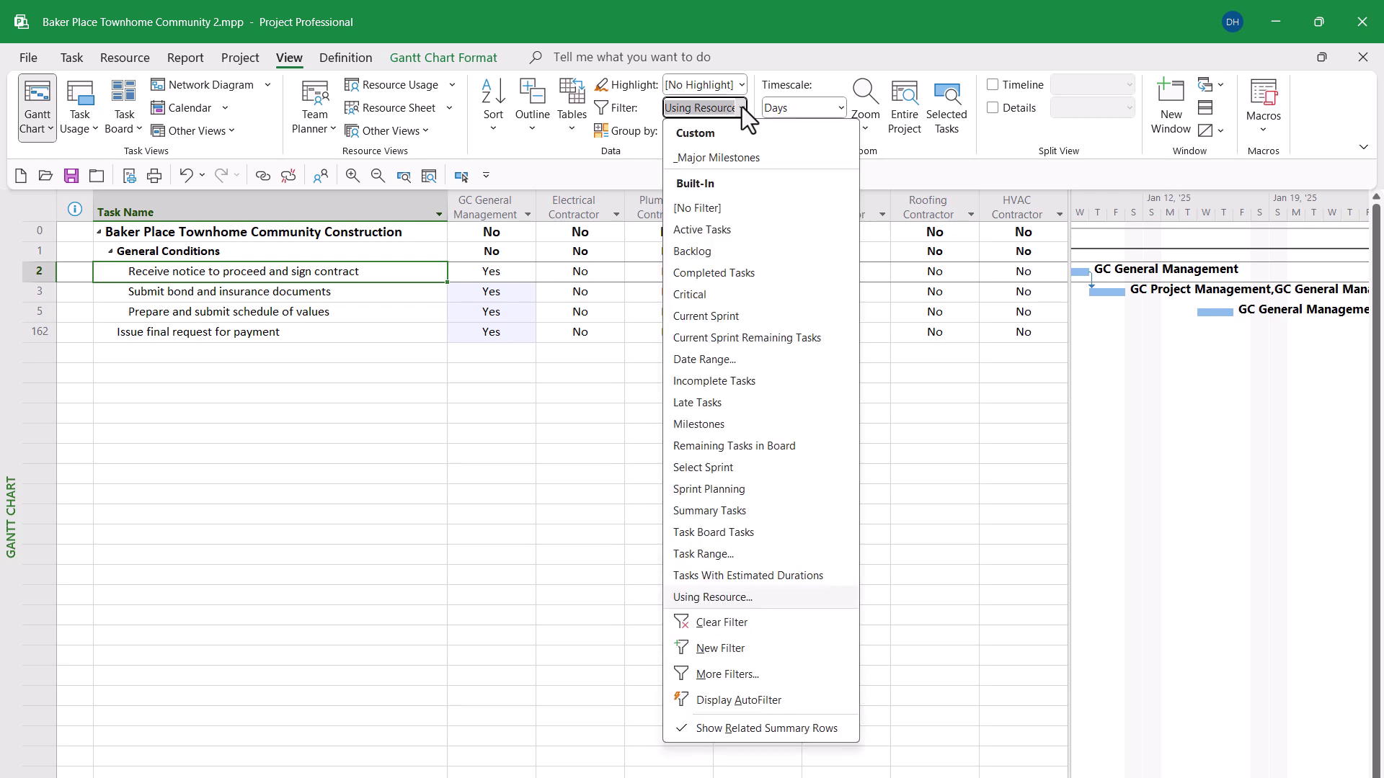
left_click(726, 603)
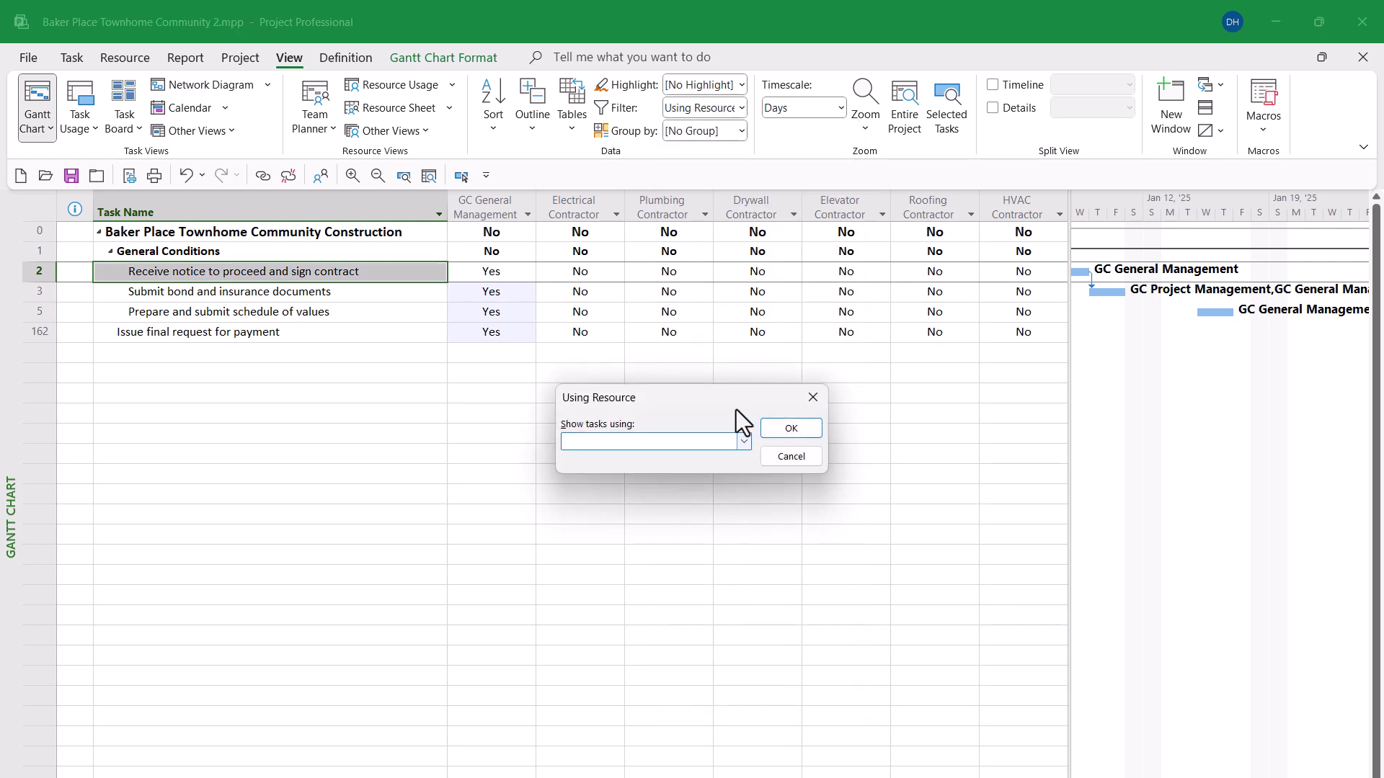
left_click_drag(741, 398, 718, 265)
left_click(721, 308)
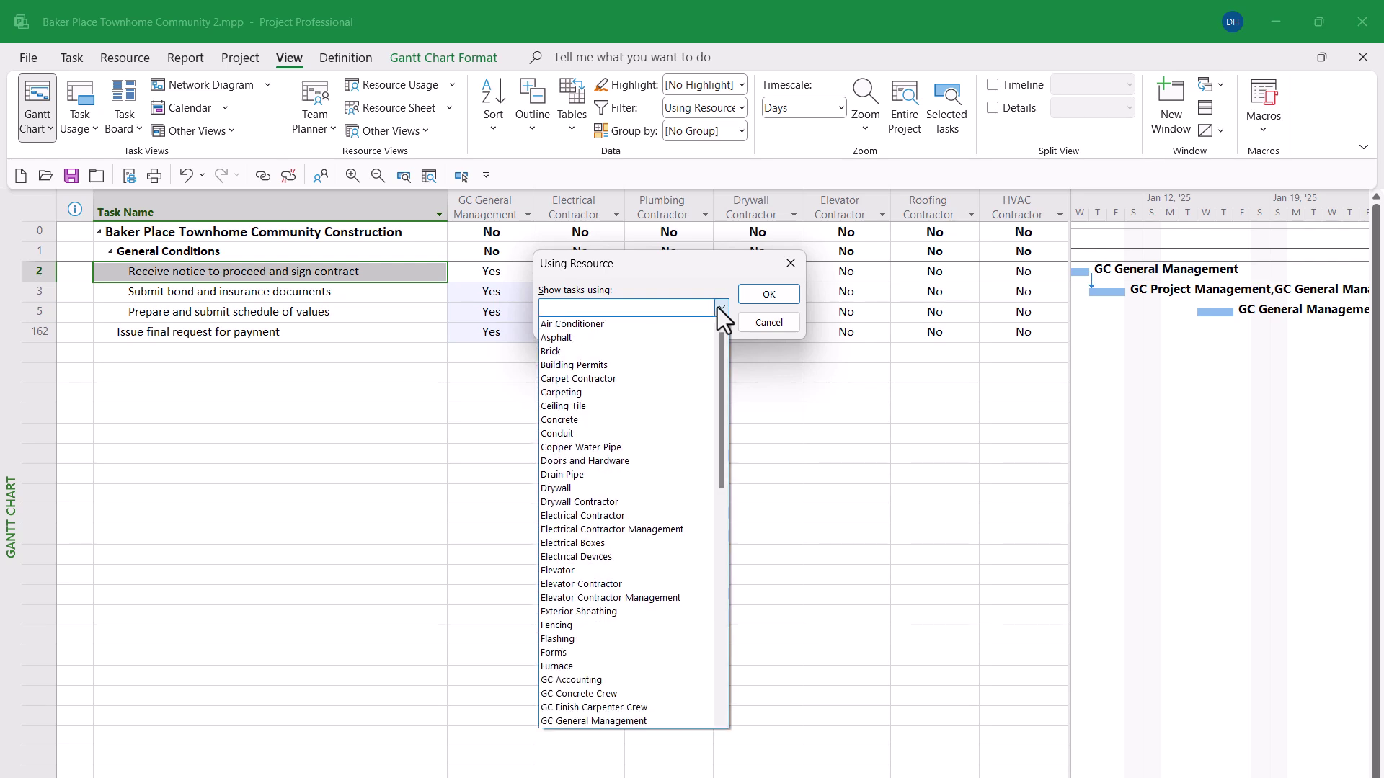
left_click(612, 515)
left_click(789, 291)
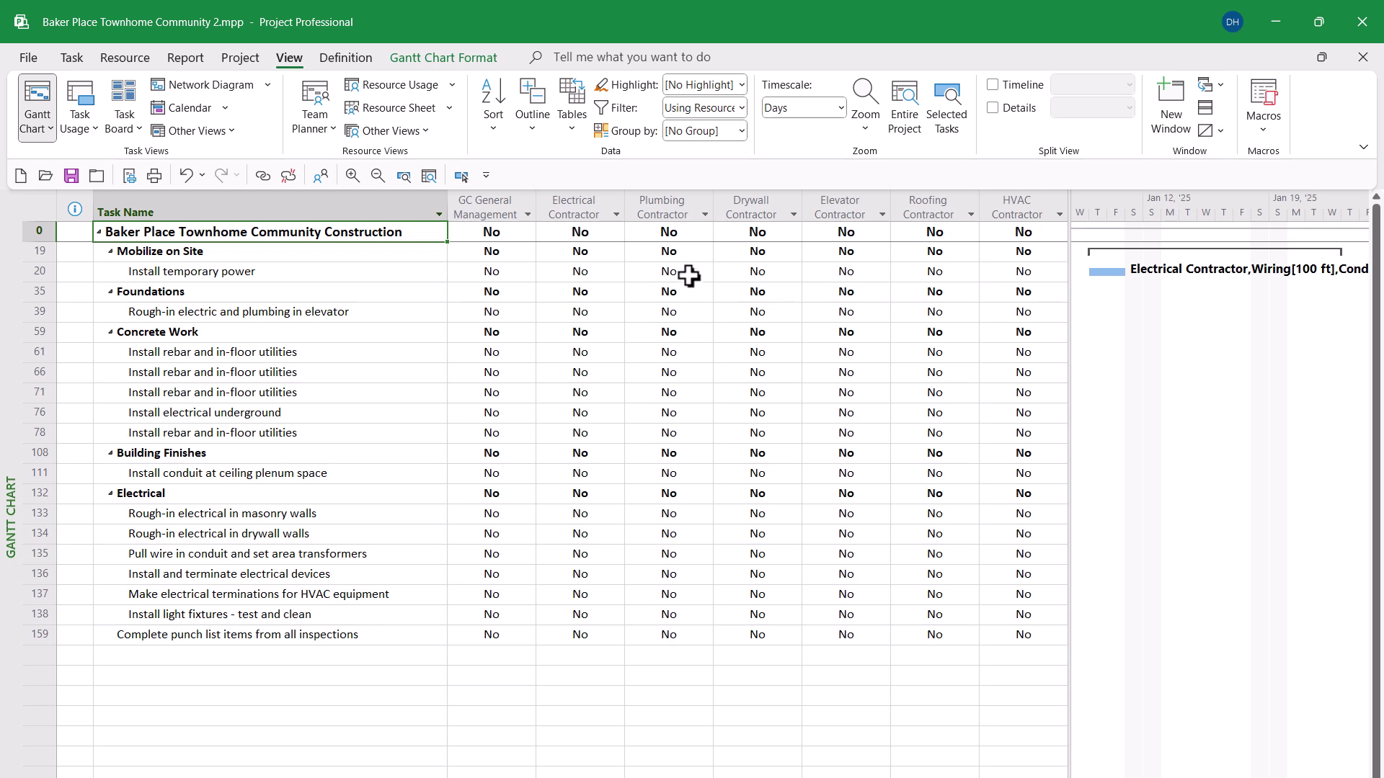
Step: Set the Electrical Contractor flag to Yes for "Install temporary power" and "Rough-in electric and plumbing in elevator"
left_click(581, 274)
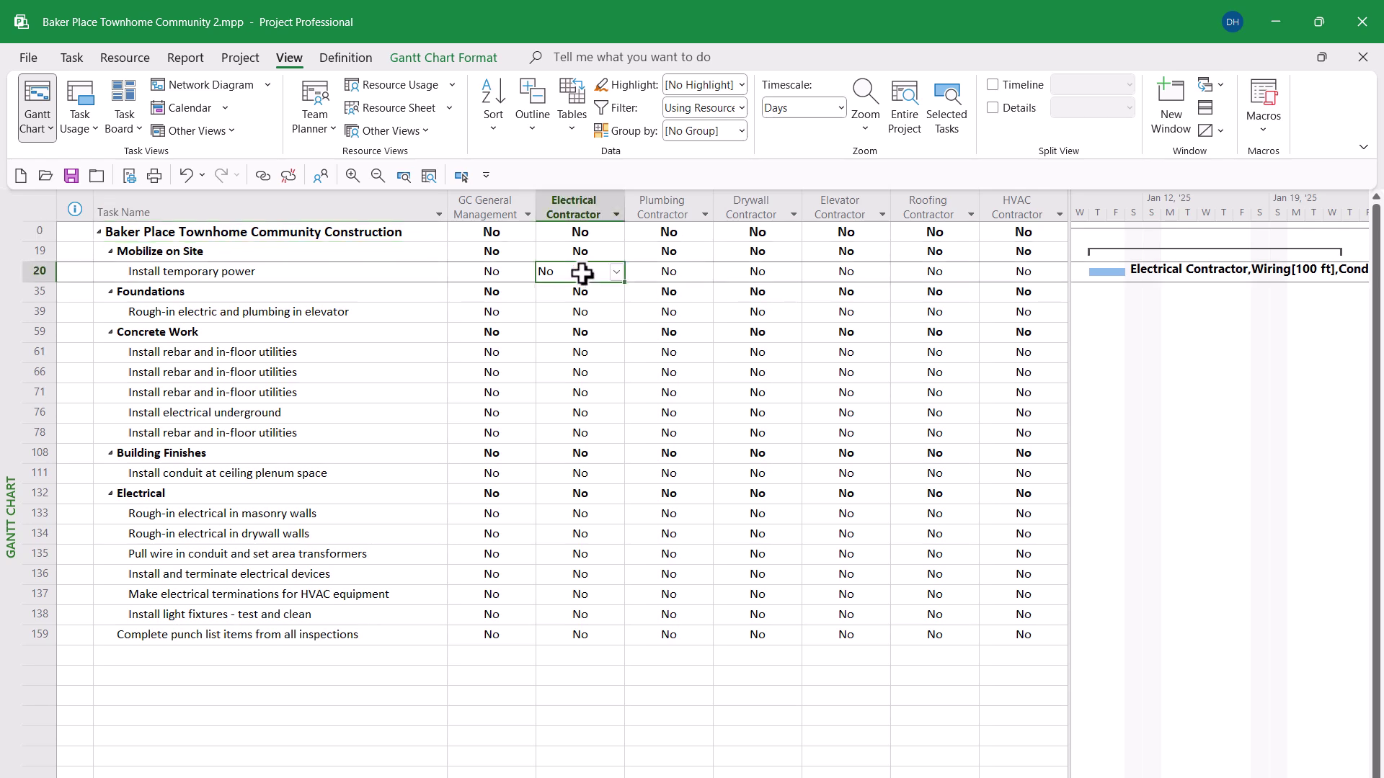
left_click(616, 273)
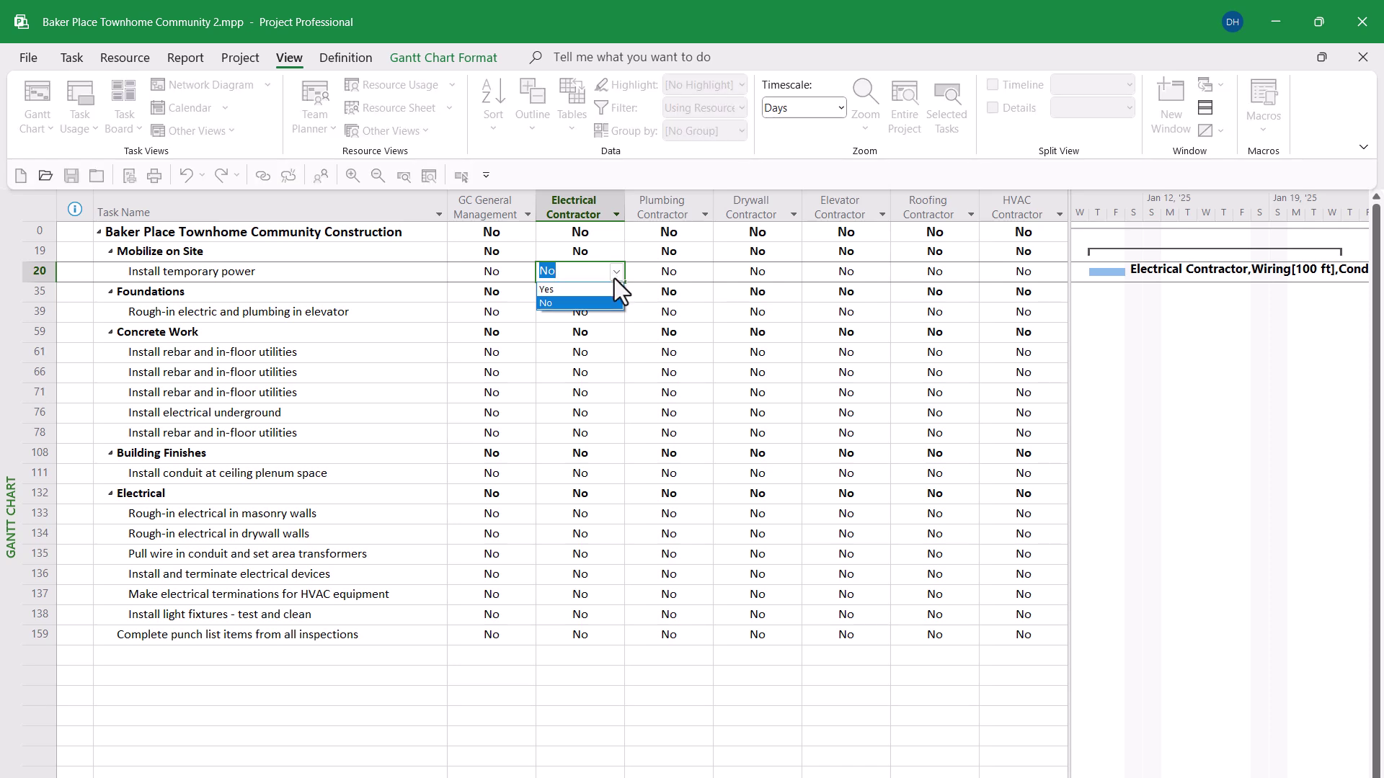
left_click(603, 292)
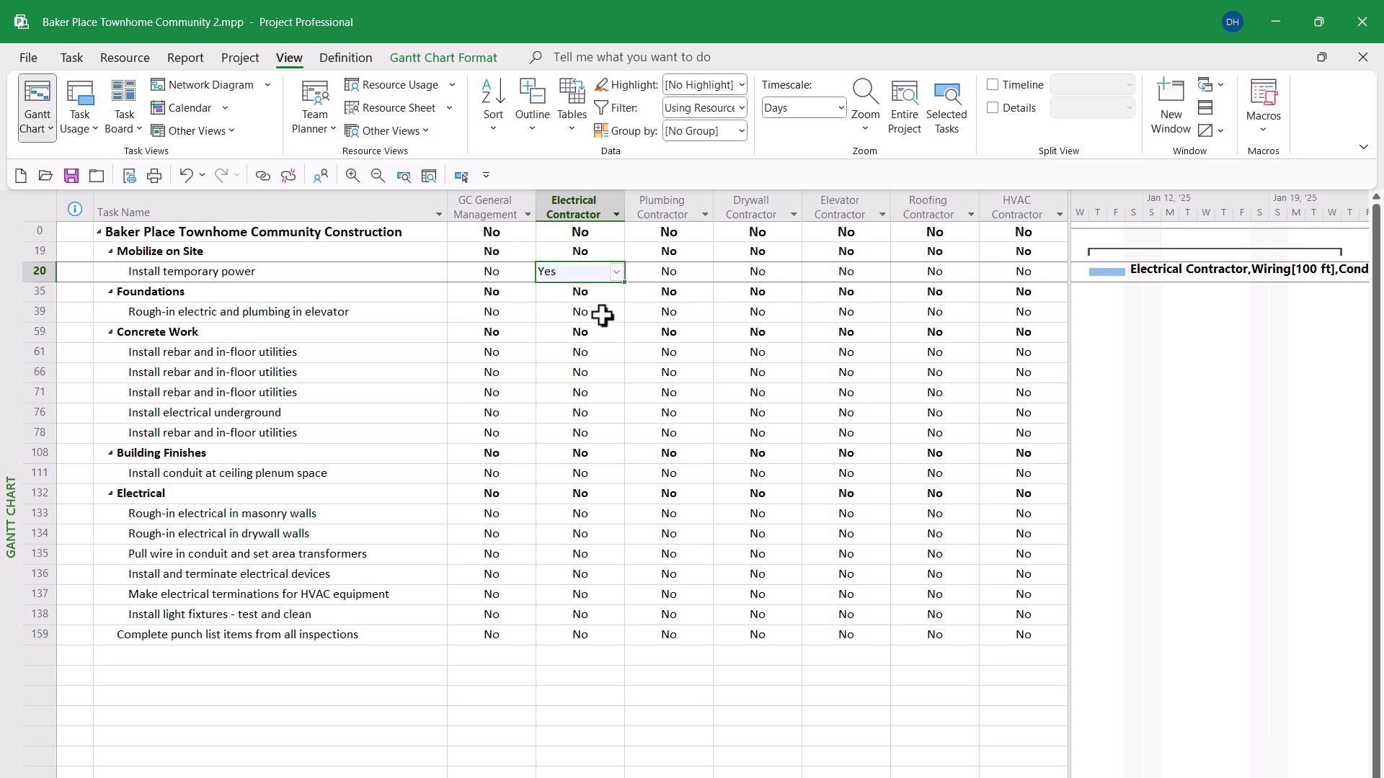
left_click(602, 315)
left_click(617, 311)
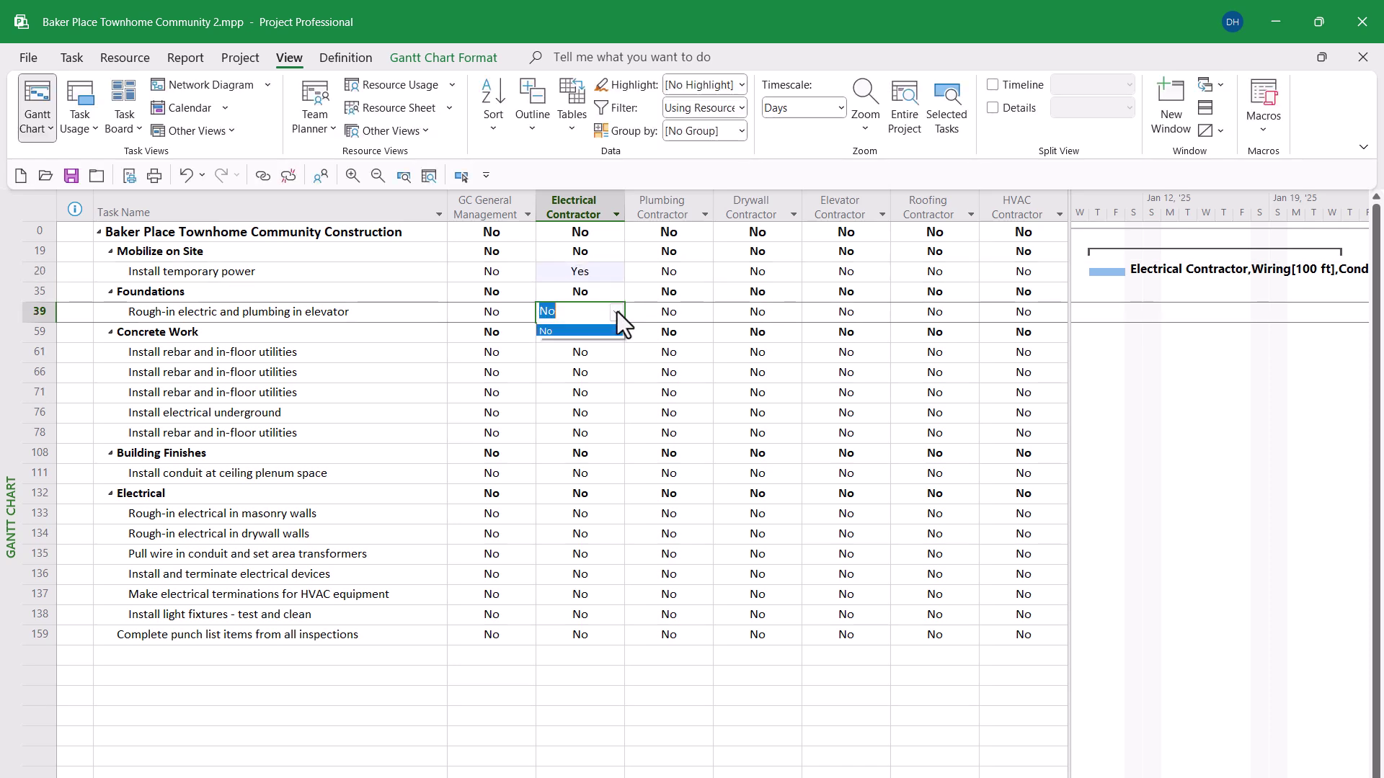
left_click(598, 330)
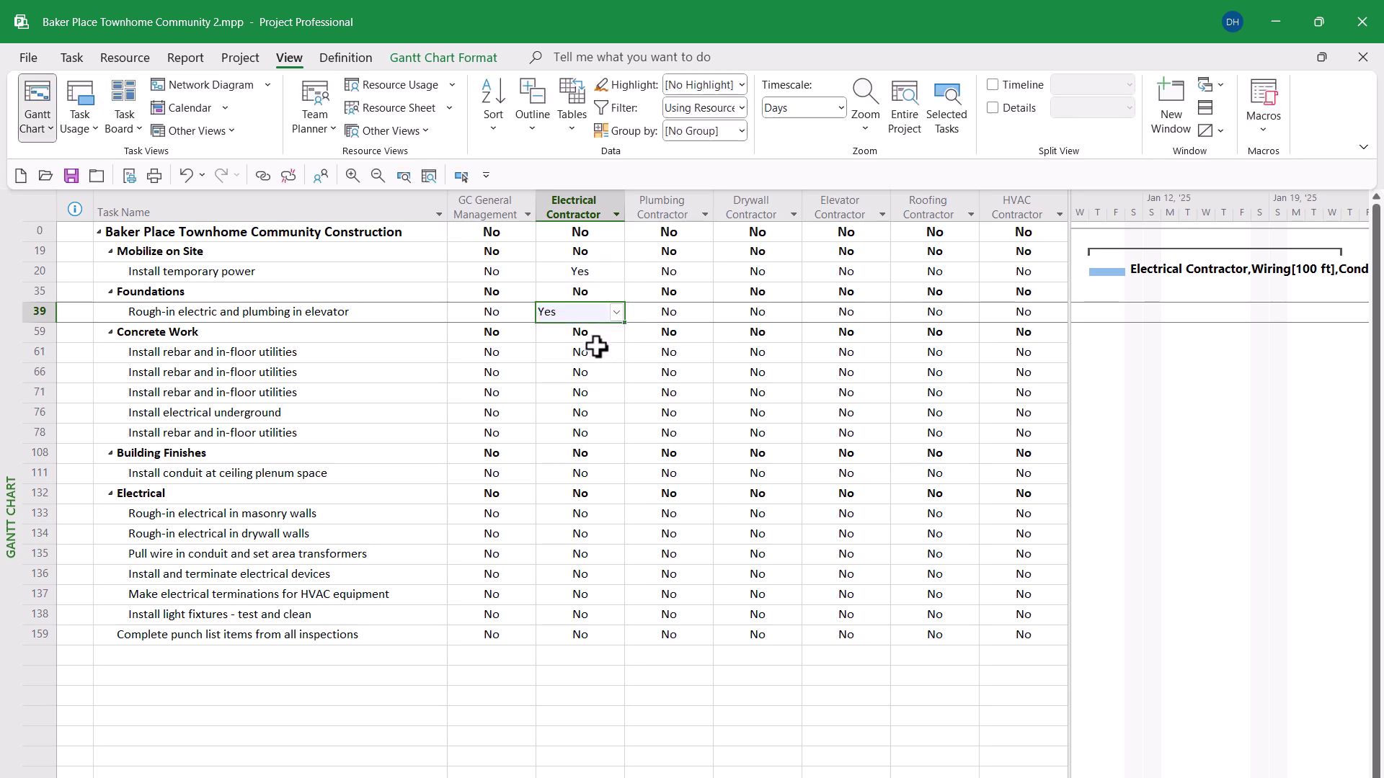
Step: Set the Electrical Contractor flag to Yes for all five filtered tasks under Concrete Work, tasks 61 through 78
left_click(593, 353)
left_click(616, 355)
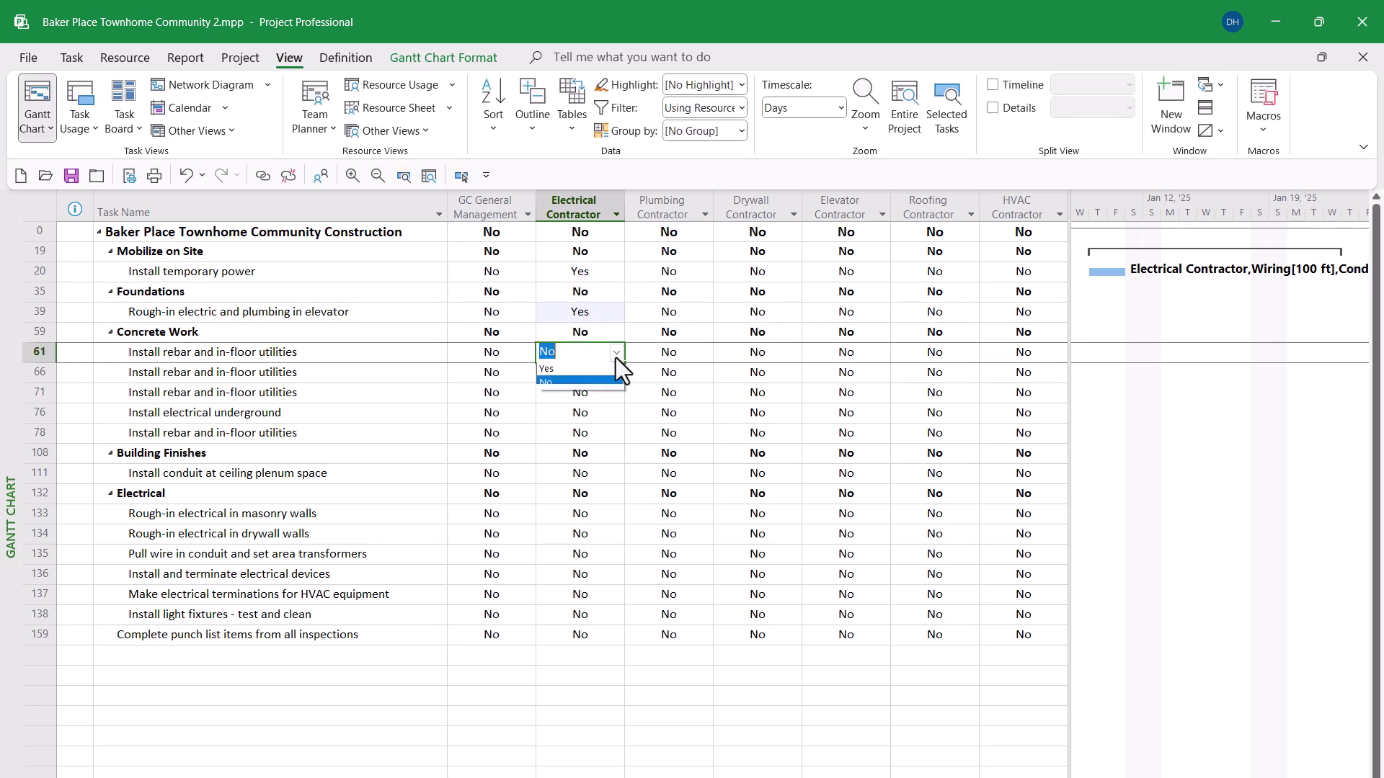
left_click(607, 372)
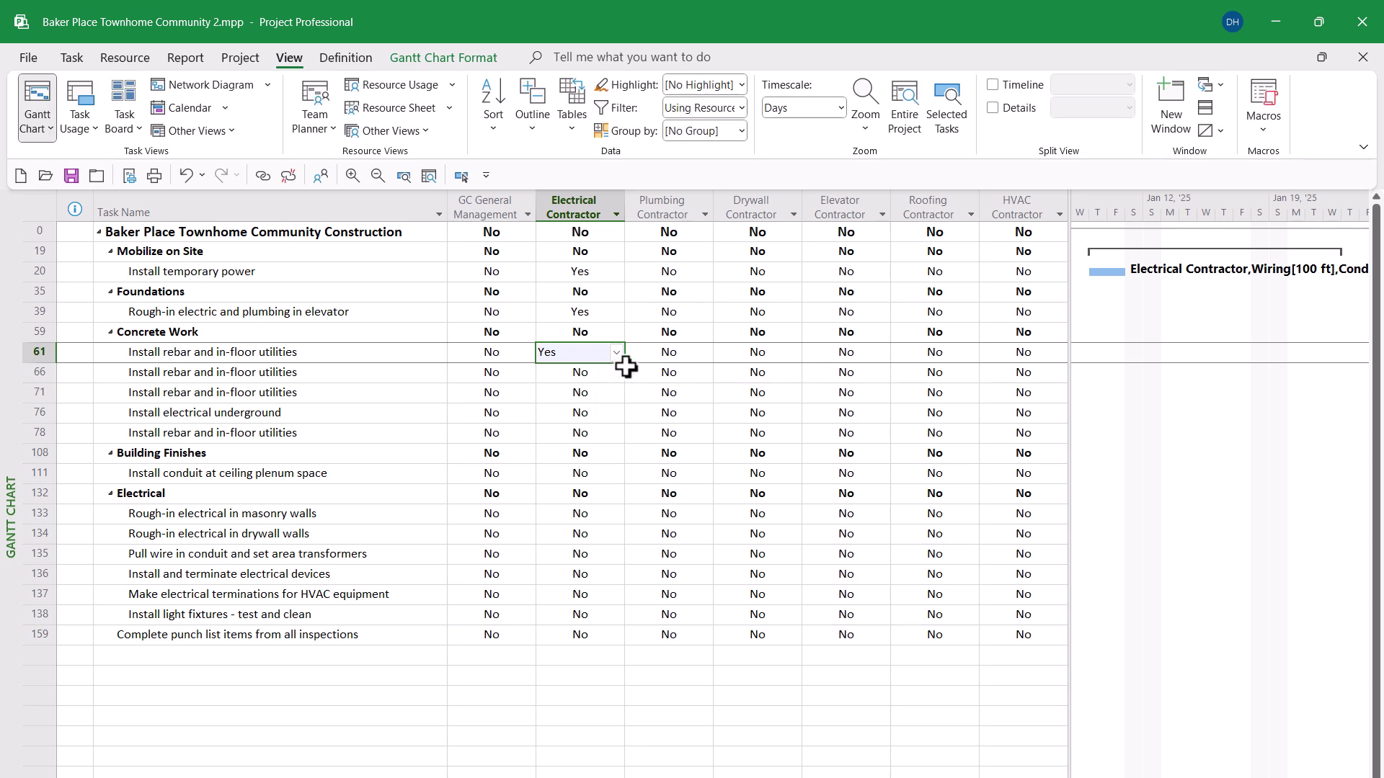
left_click_drag(624, 362, 624, 441)
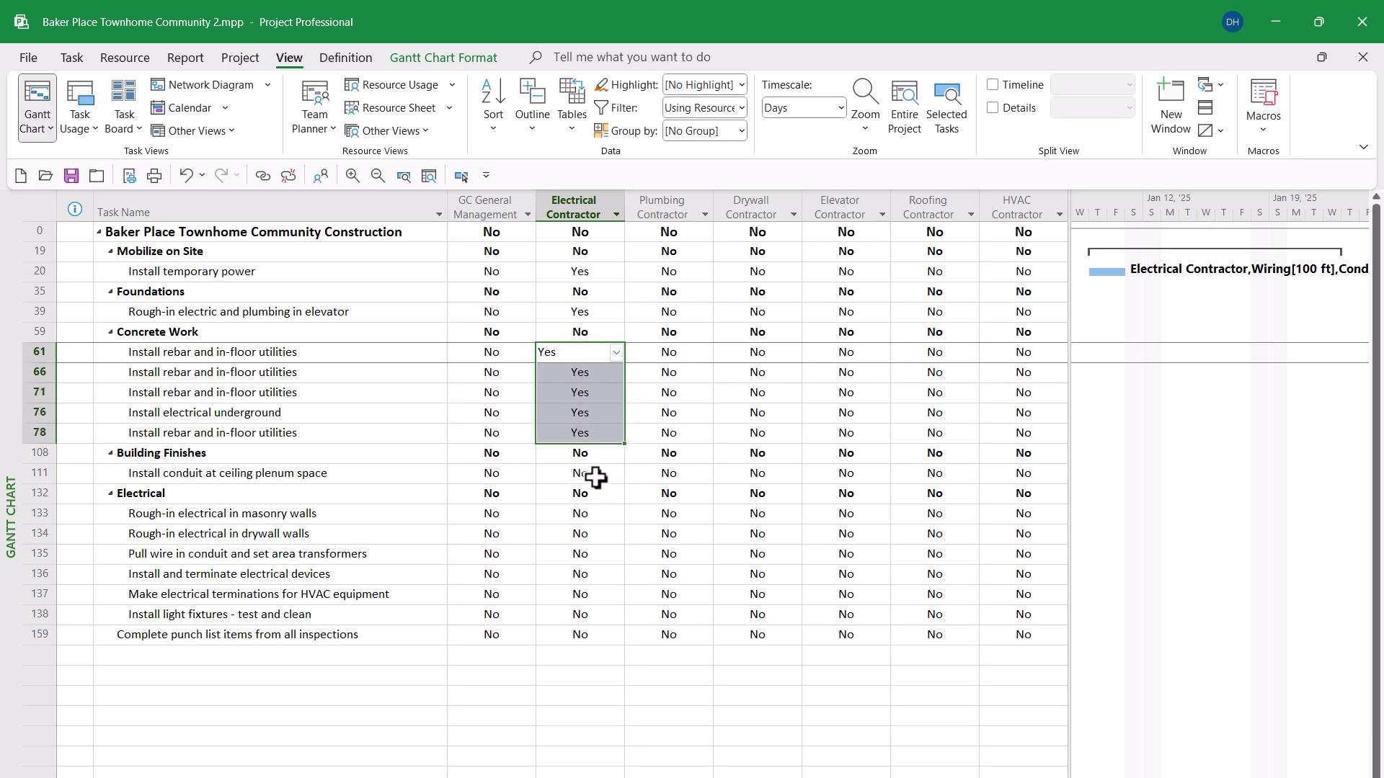
Step: Set the Electrical Contractor flag to Yes for the task "Install conduit at ceiling plenum space"
left_click(570, 474)
left_click(618, 474)
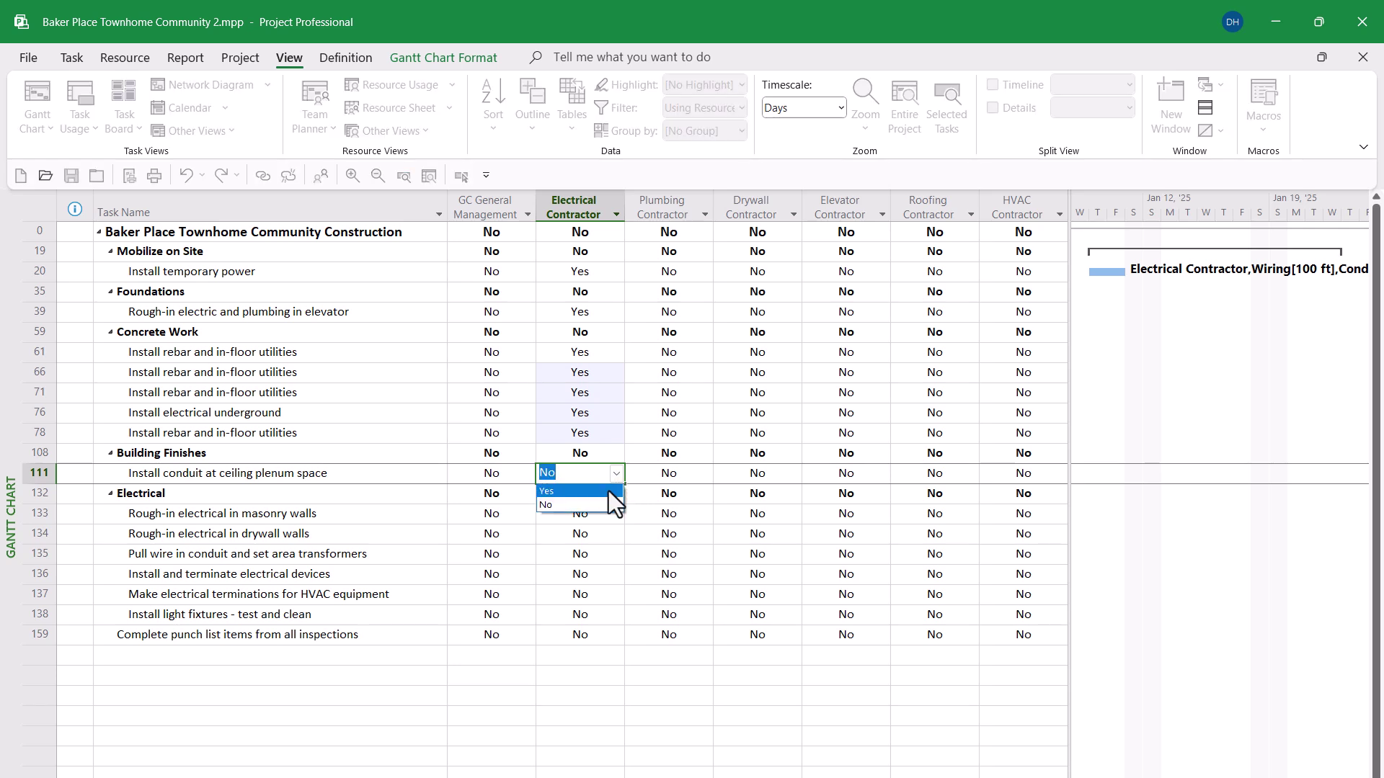
left_click(608, 491)
Step: Set the Electrical Contractor flag to Yes from "Rough-in electrical in masonry walls" down through "Complete punch list items from all inspections"
left_click(598, 514)
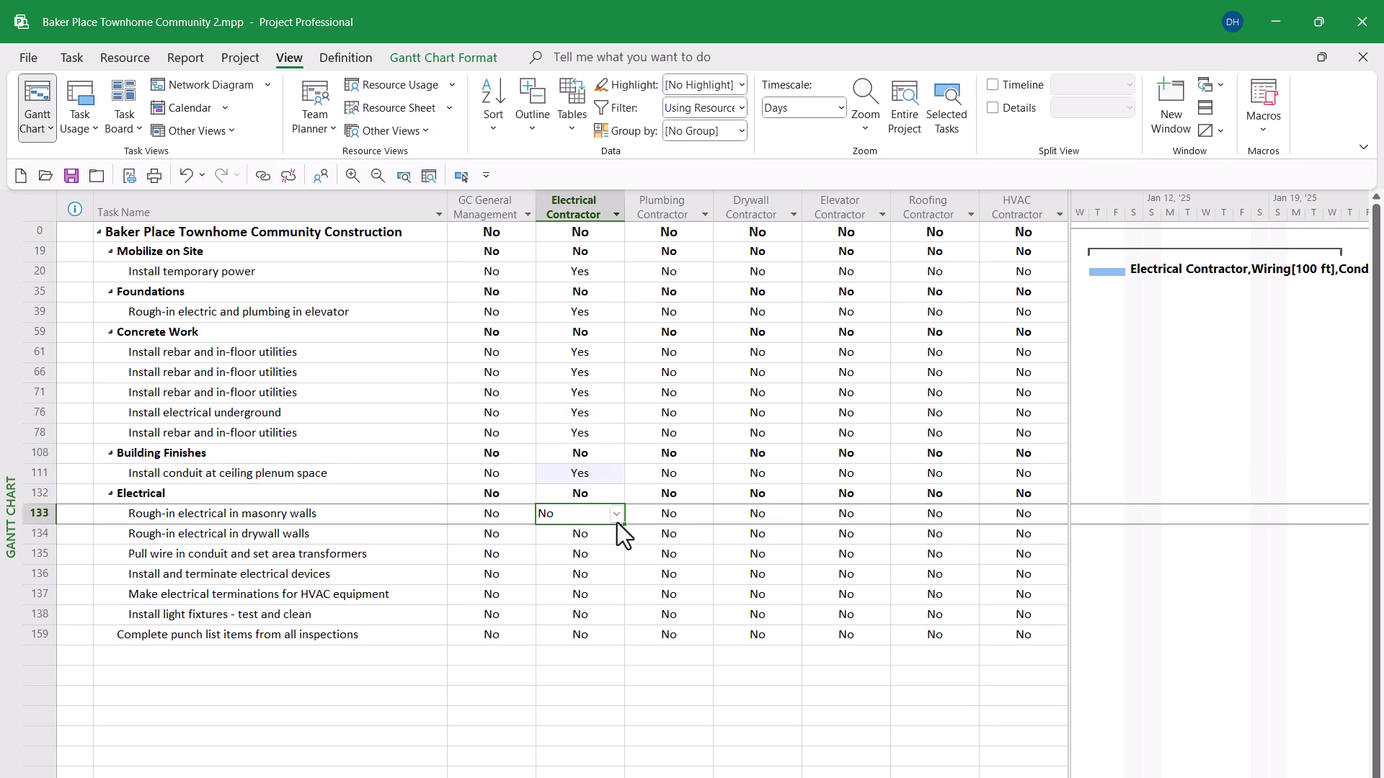
left_click(617, 516)
left_click(611, 534)
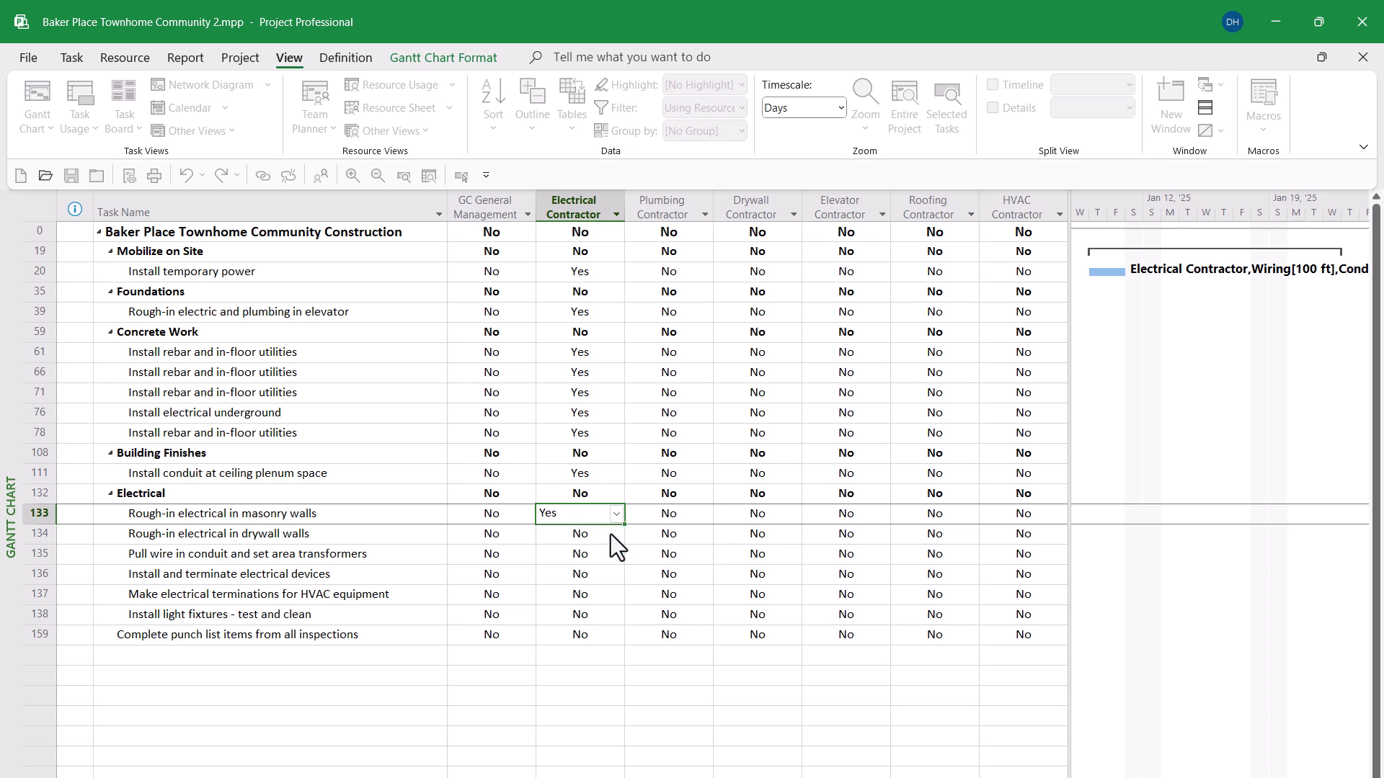
left_click_drag(625, 525, 639, 644)
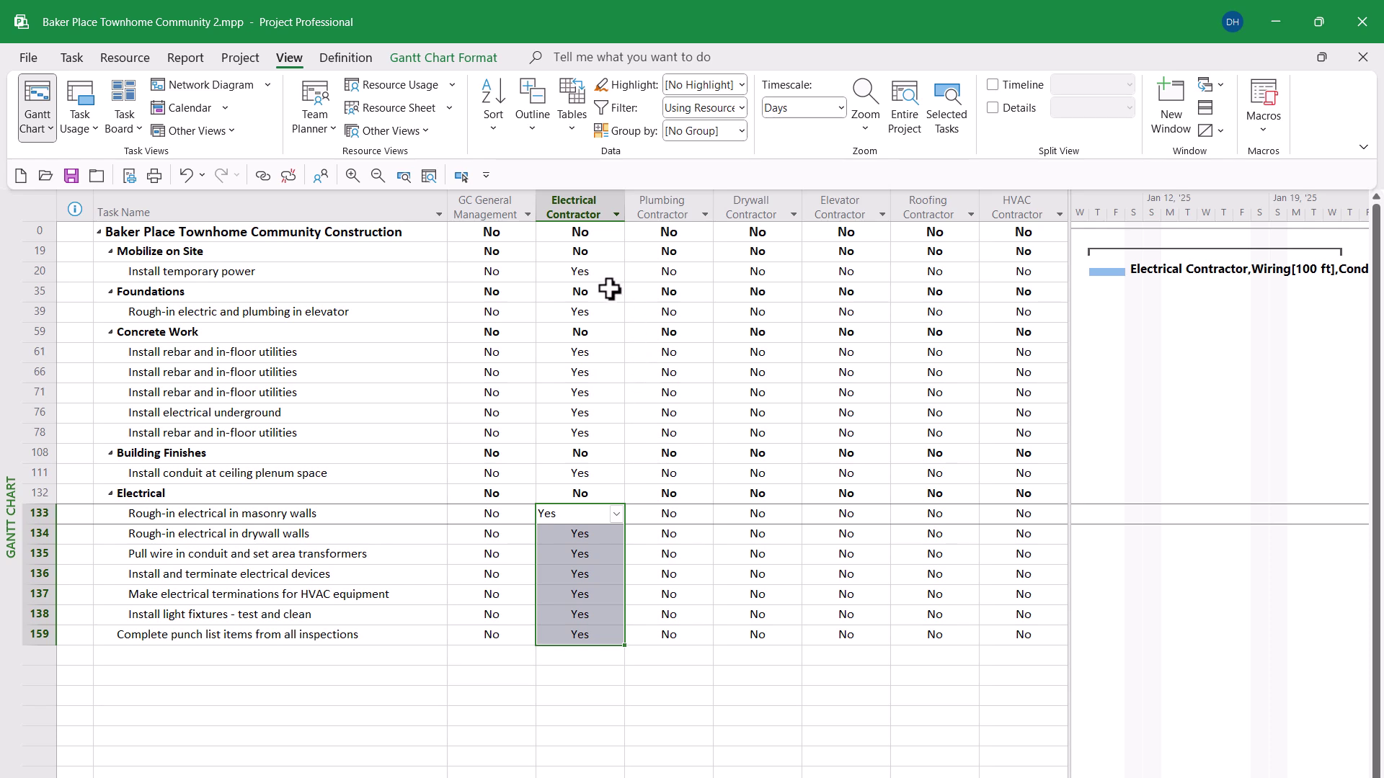
left_click(596, 272)
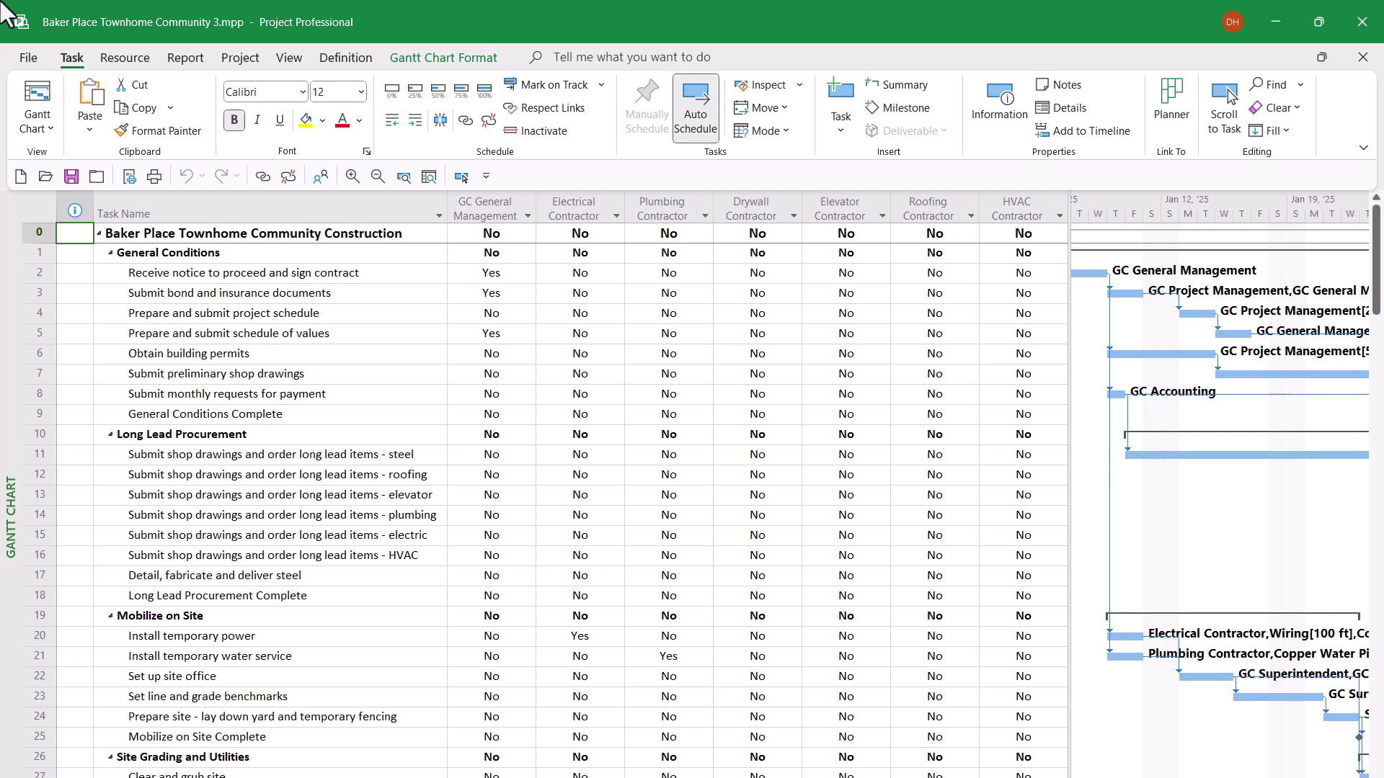
left_click(507, 277)
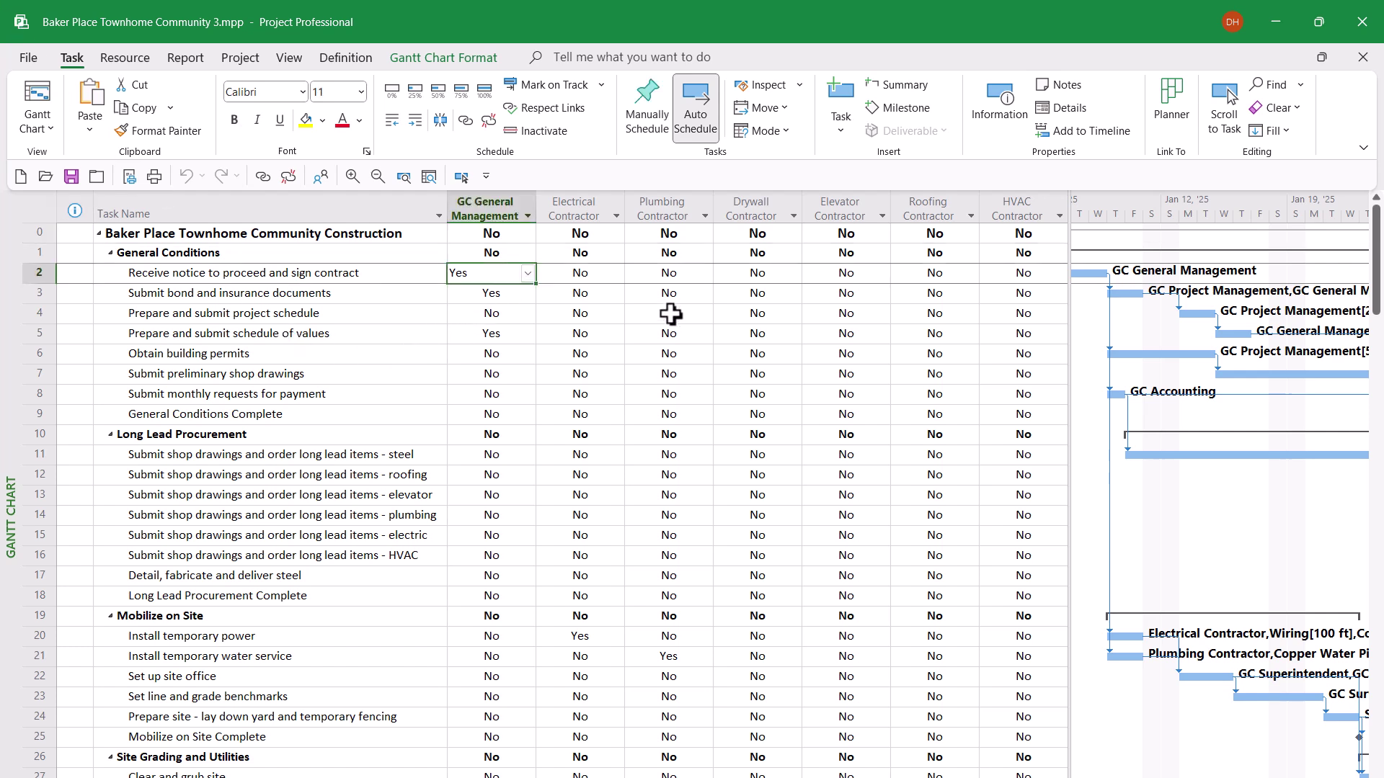
left_click(600, 636)
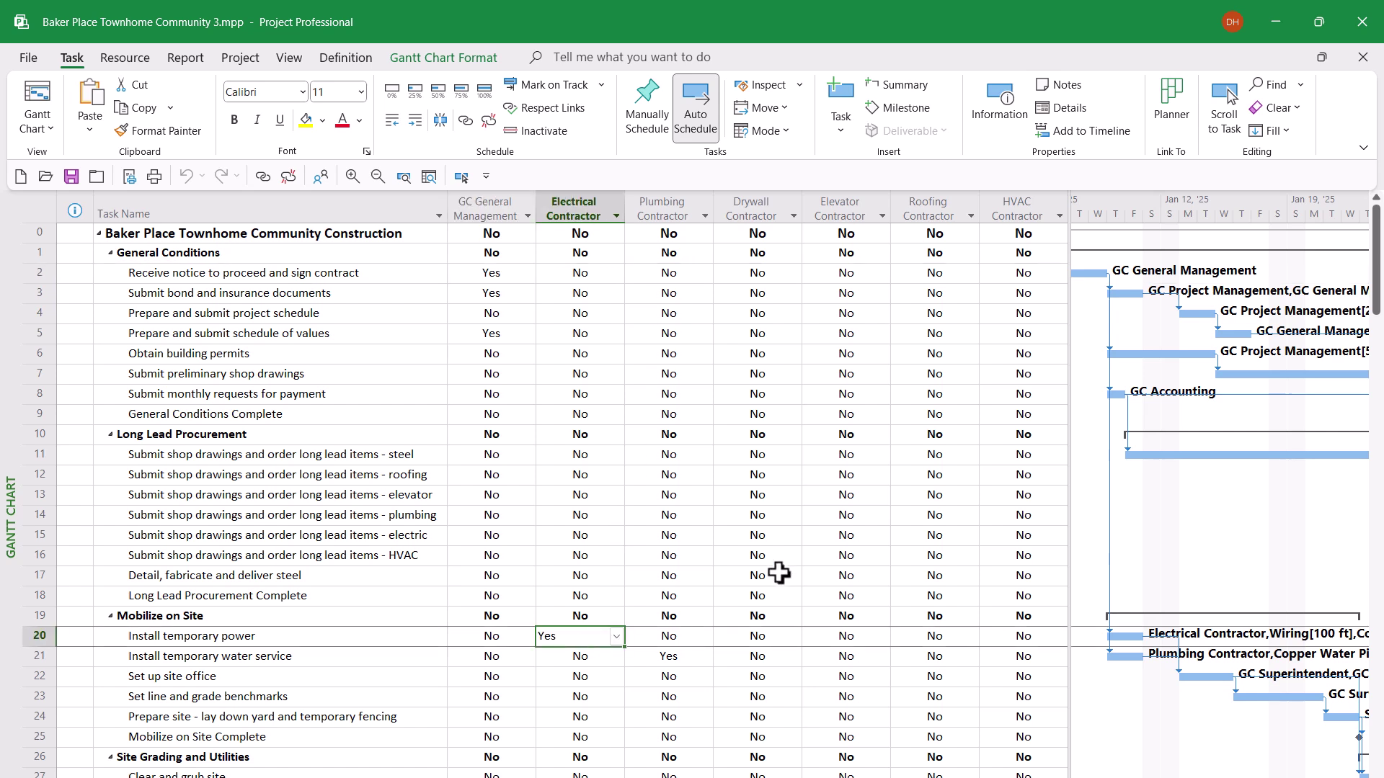
left_click(669, 658)
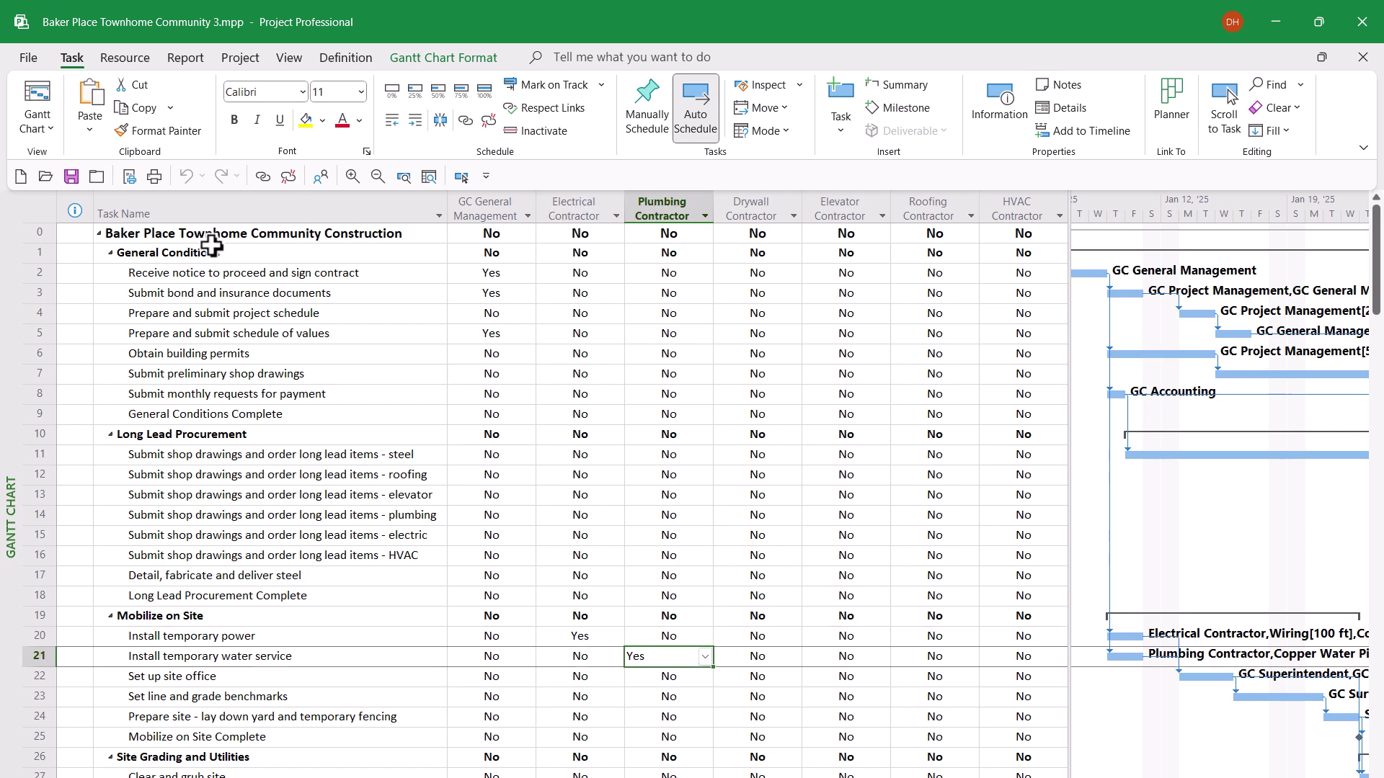
Step: Apply the Entry table and narrow the table area so the Gantt chart begins just after the Duration column
left_click(78, 232)
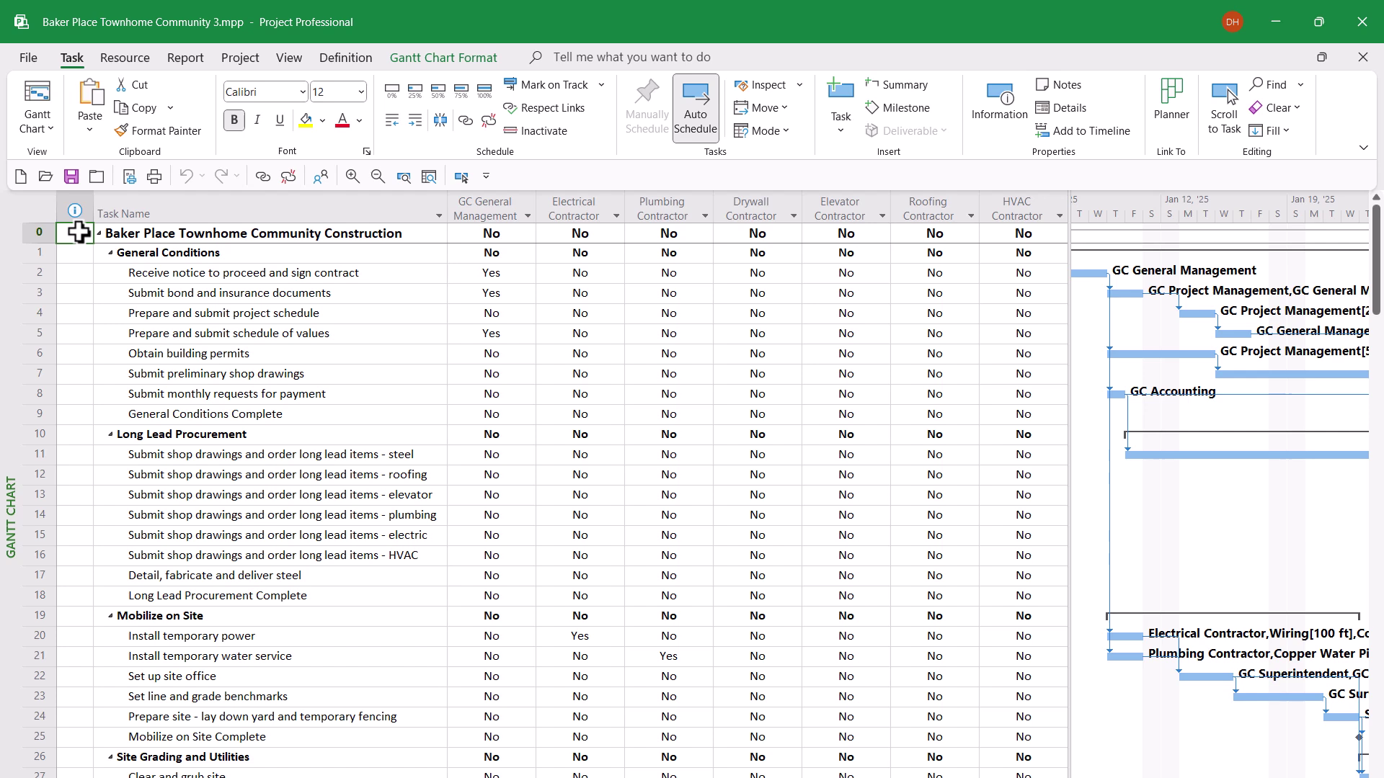
right_click(30, 207)
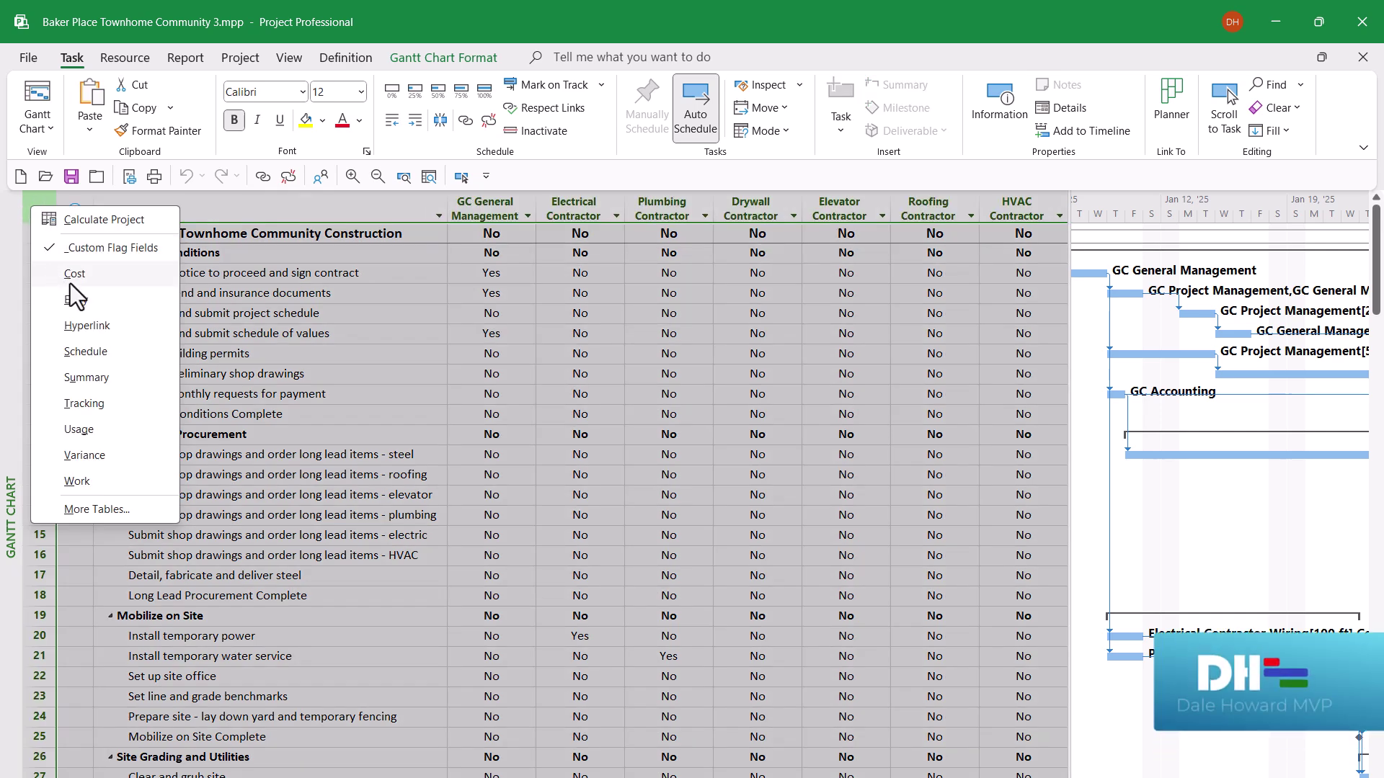
left_click(118, 303)
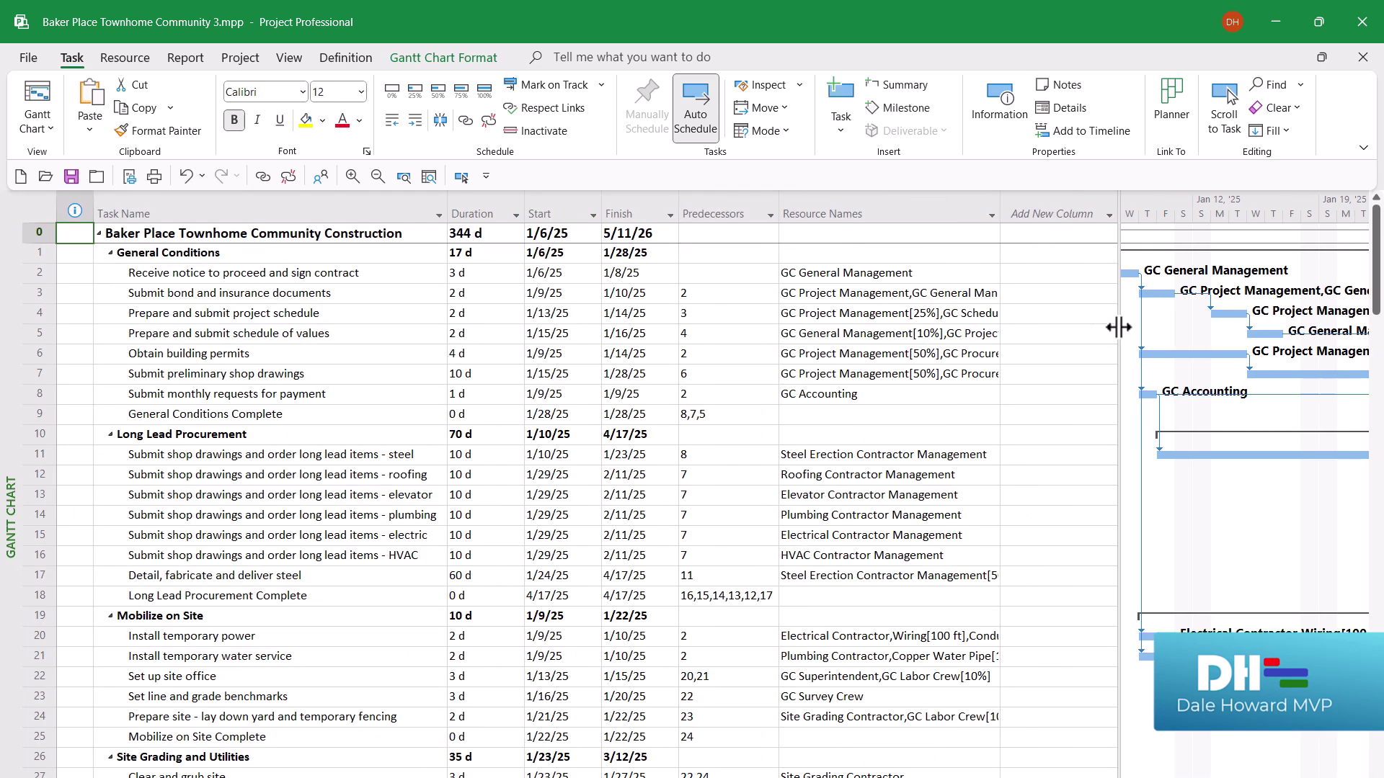
left_click_drag(1119, 328, 574, 324)
left_click_drag(550, 330, 539, 336)
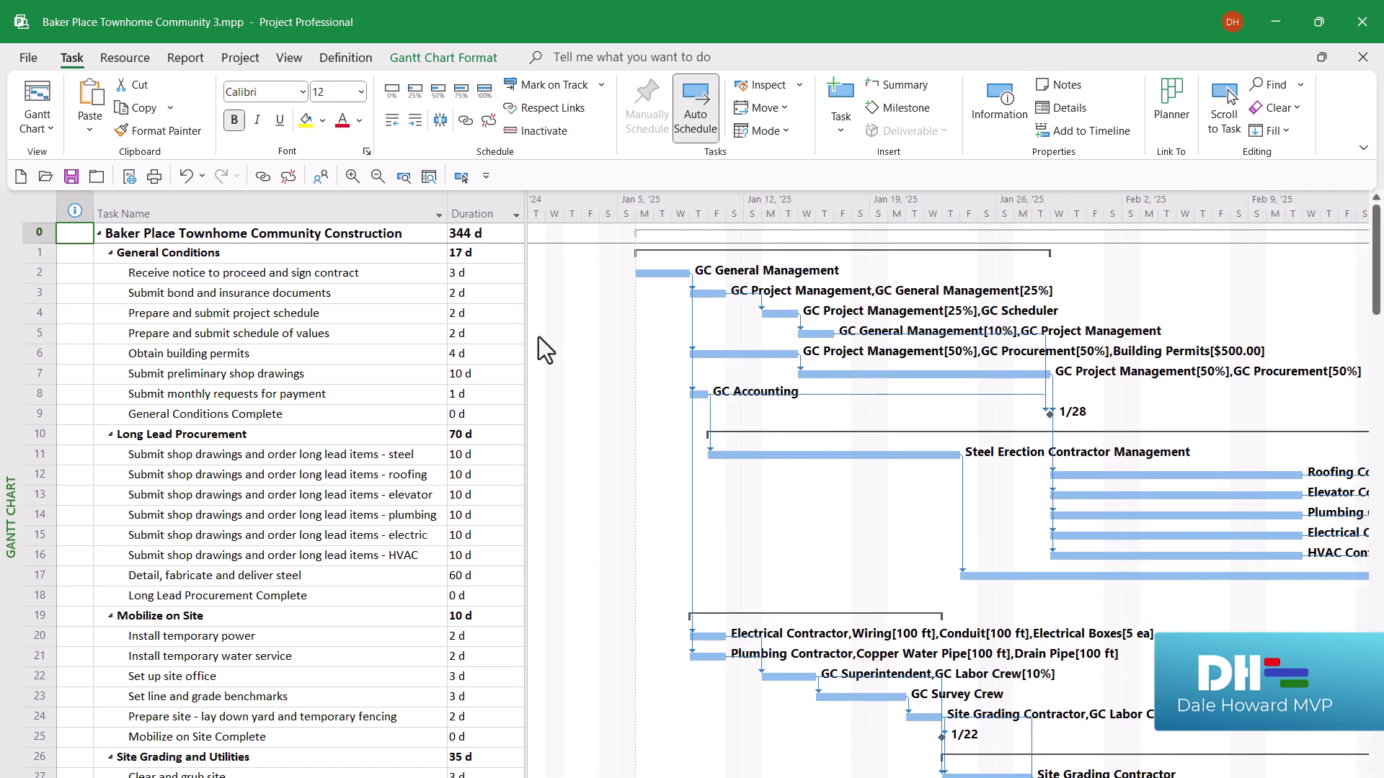
Step: Insert seven blank rows above Split in the Gantt chart's bar styles and name the first one GC GM
double_click(581, 319)
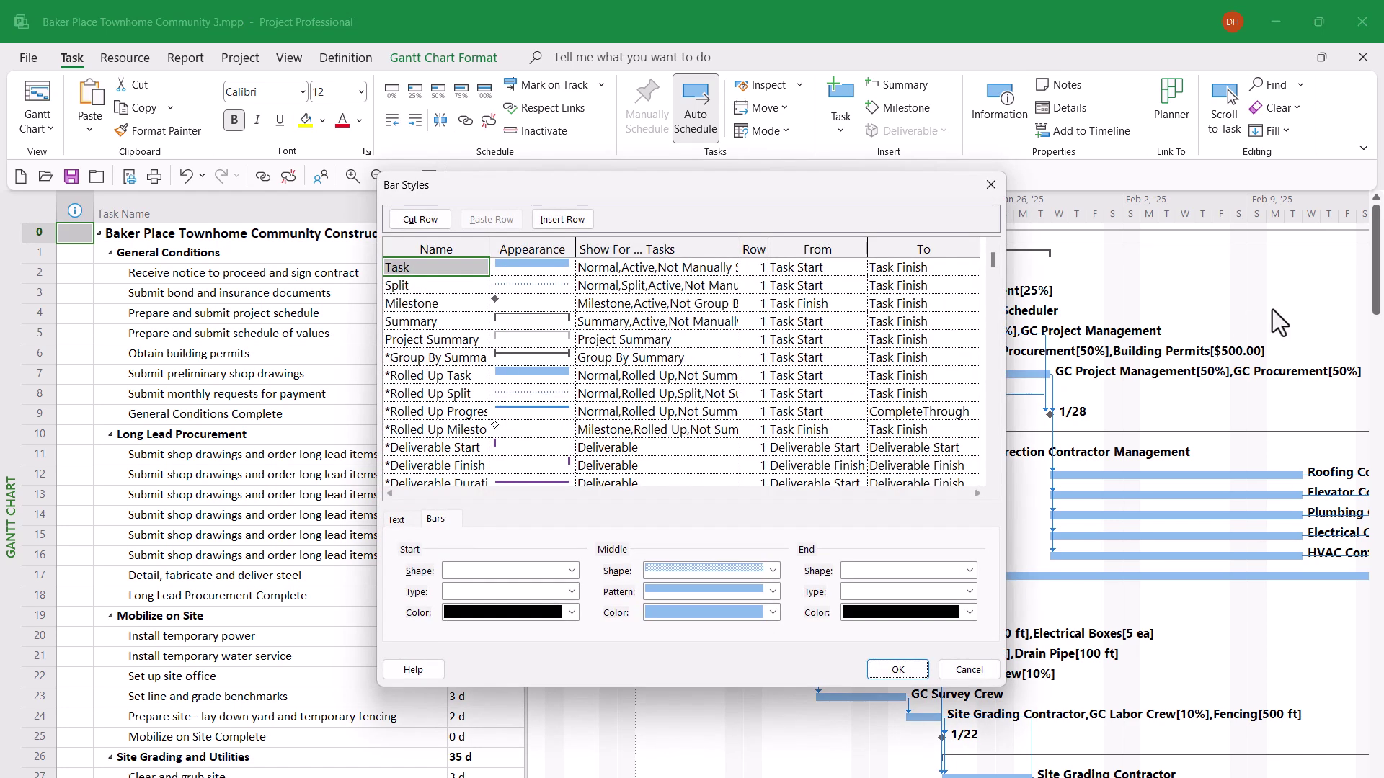
left_click(449, 285)
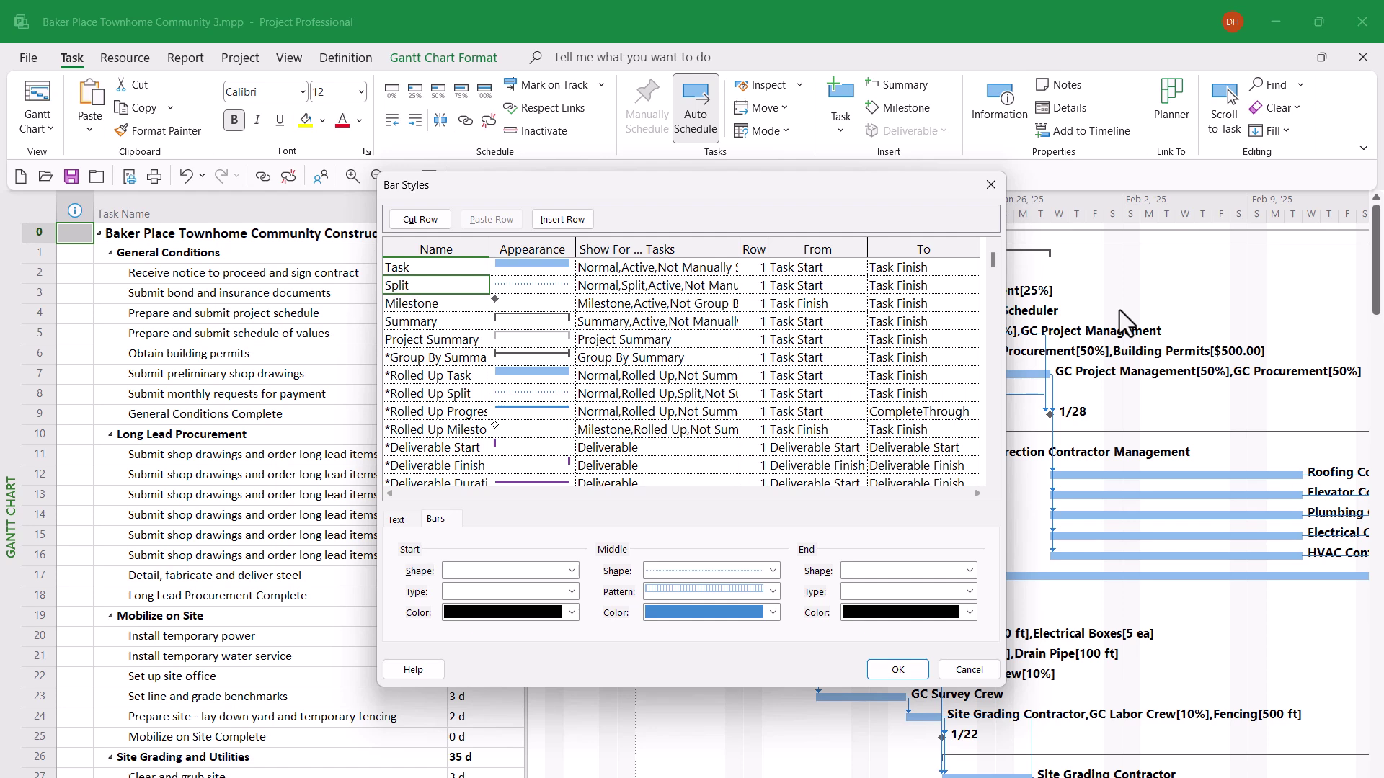
key("Insert")
key("Insert")
key("Insert")
key("Insert")
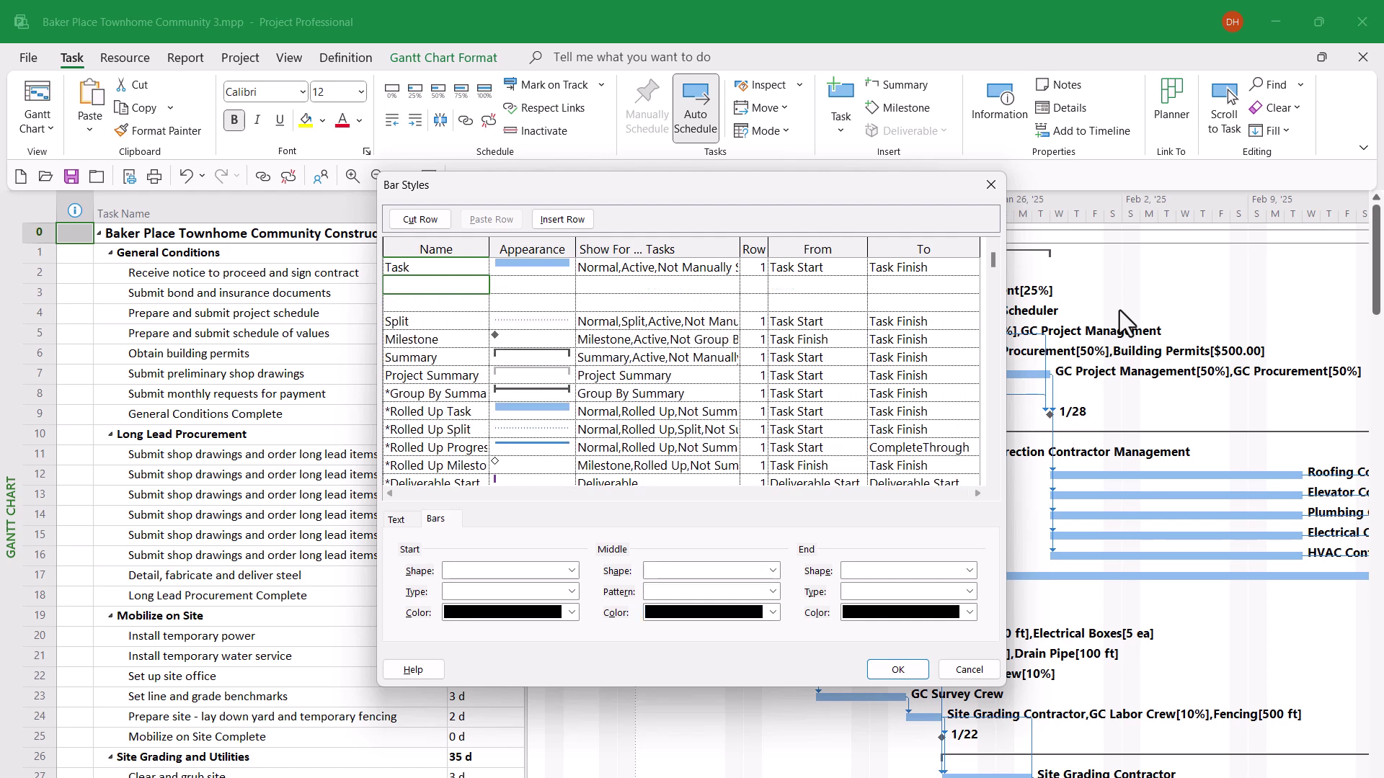
key("Insert")
key("Insert")
key("Insert")
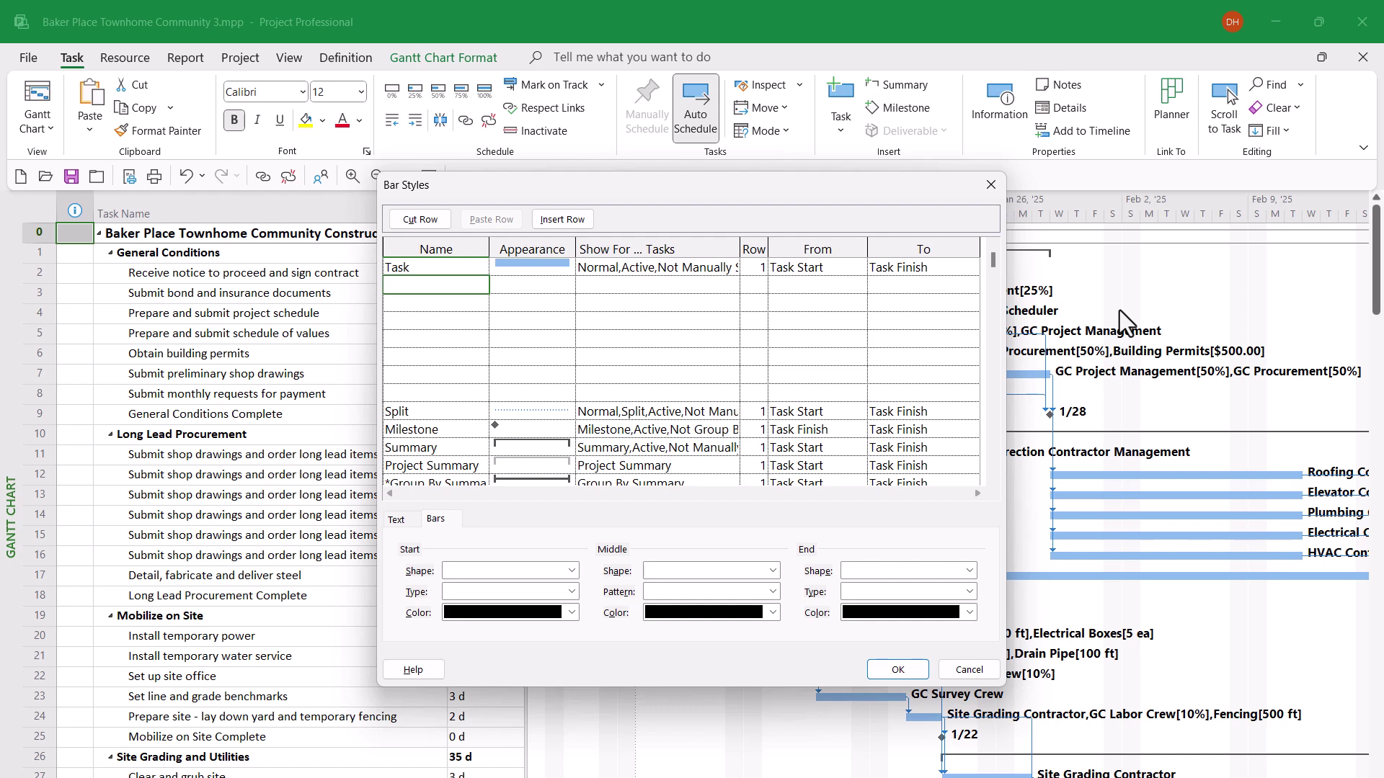
type("GC GM")
key("Tab")
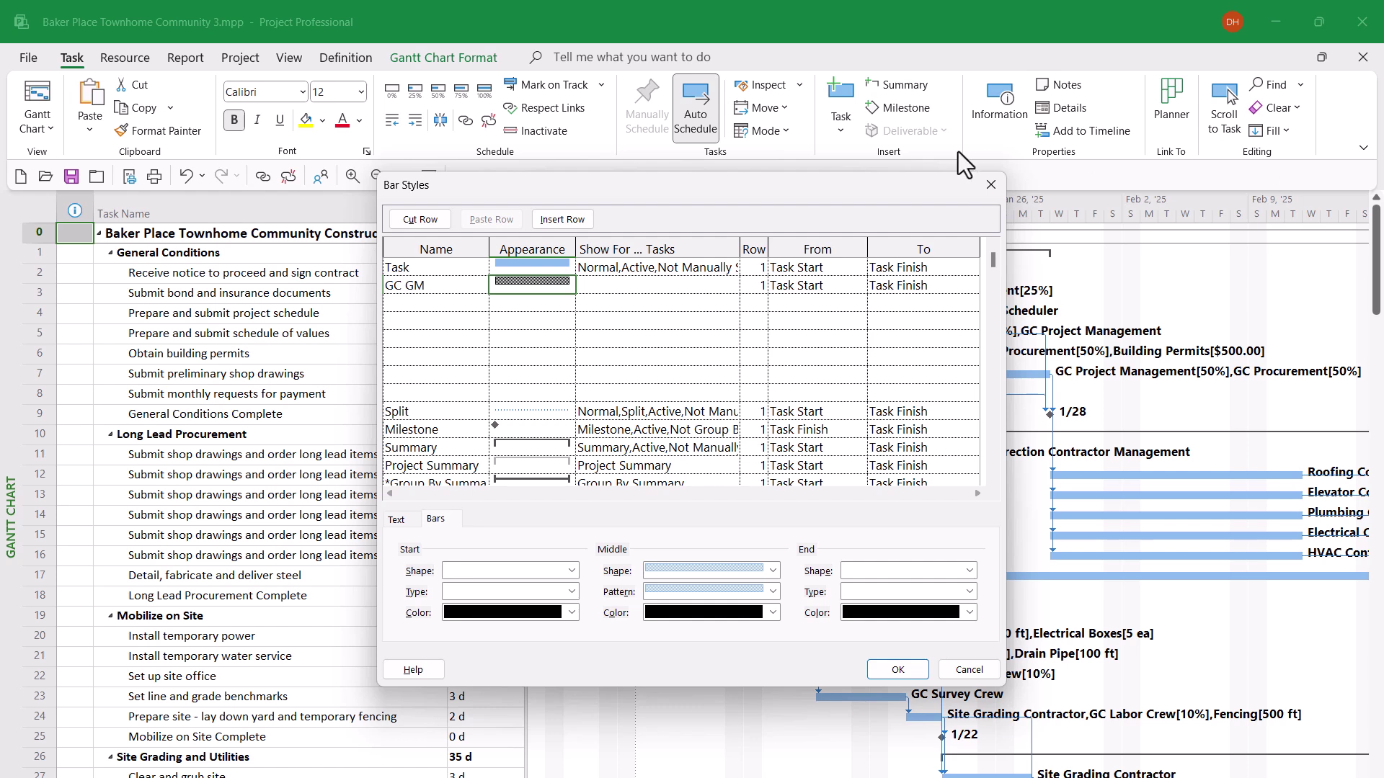
Step: Give the GC GM bar style a solid middle pattern in standard red
left_click_drag(741, 187, 762, 83)
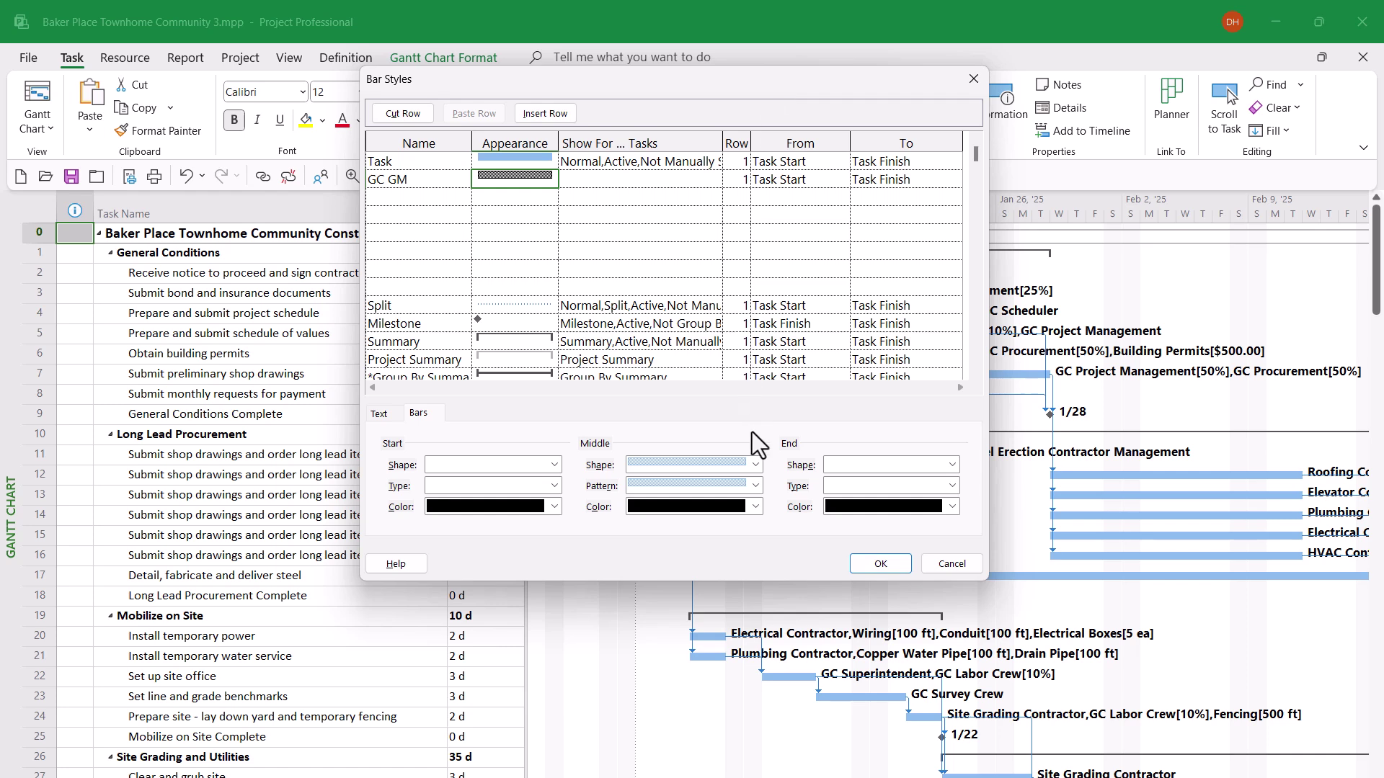
left_click(757, 486)
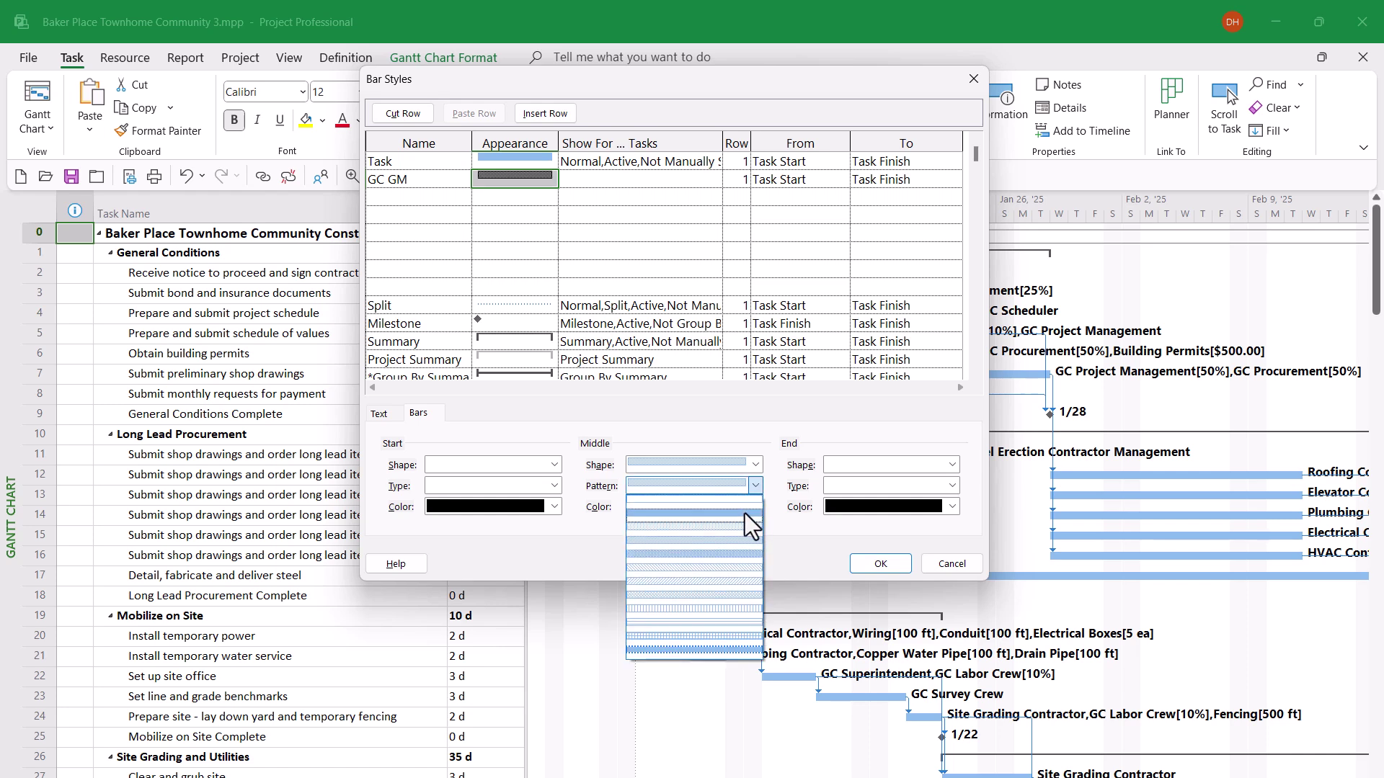
left_click(745, 513)
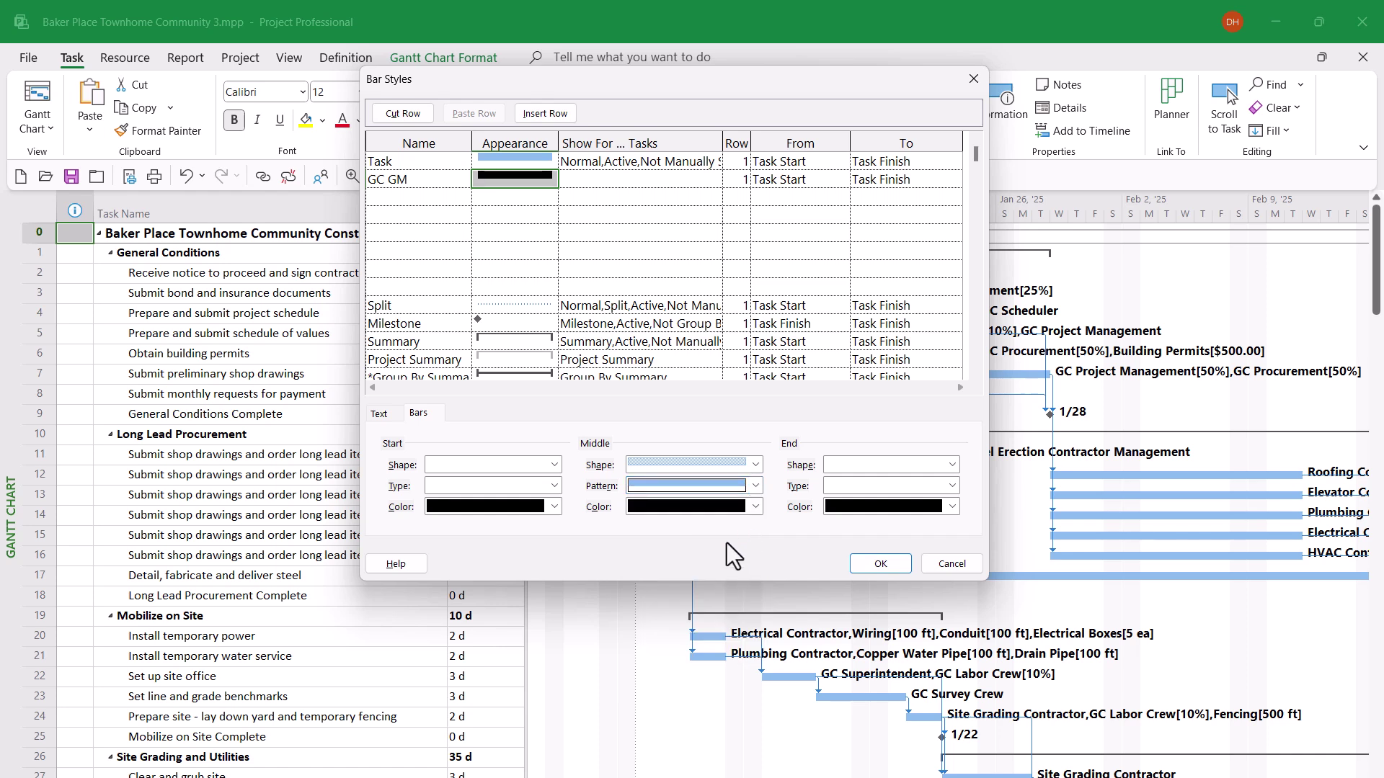
left_click(755, 507)
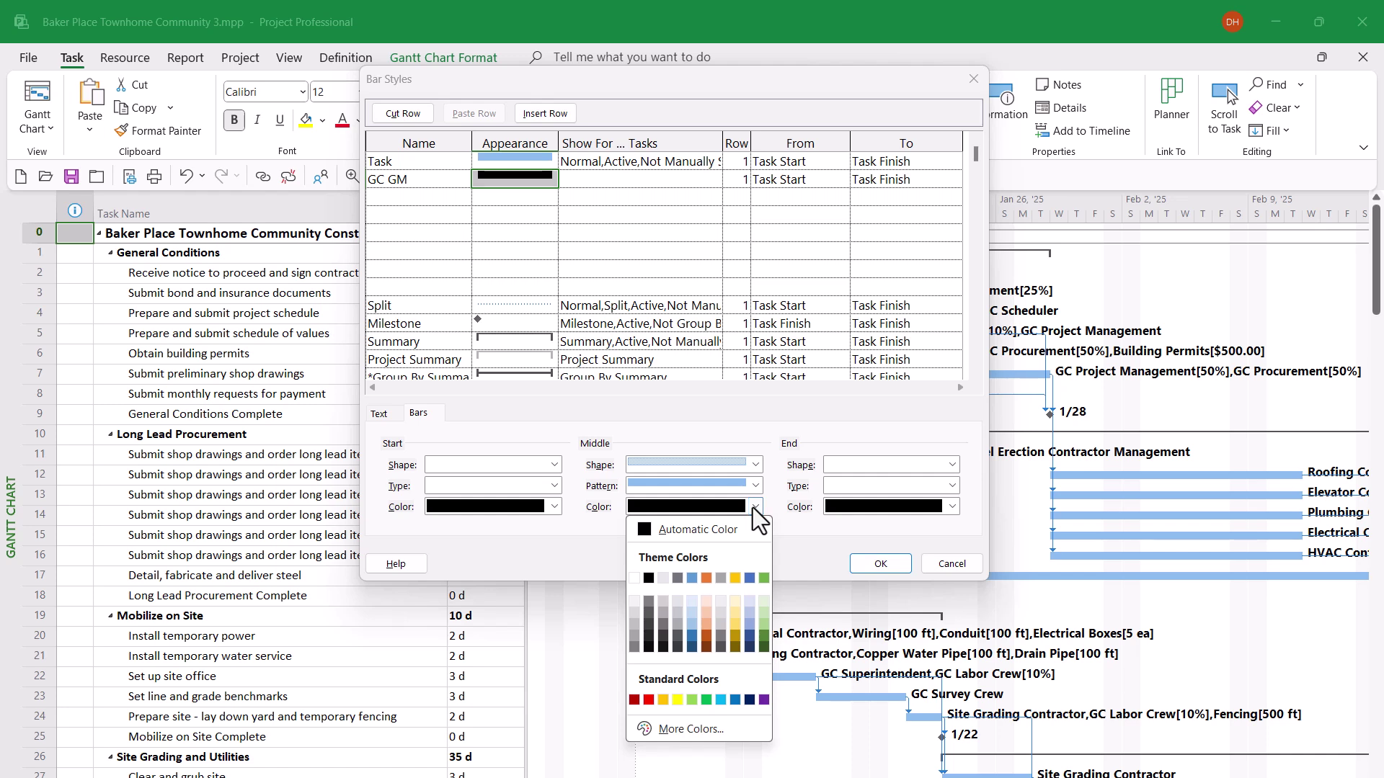
left_click(648, 699)
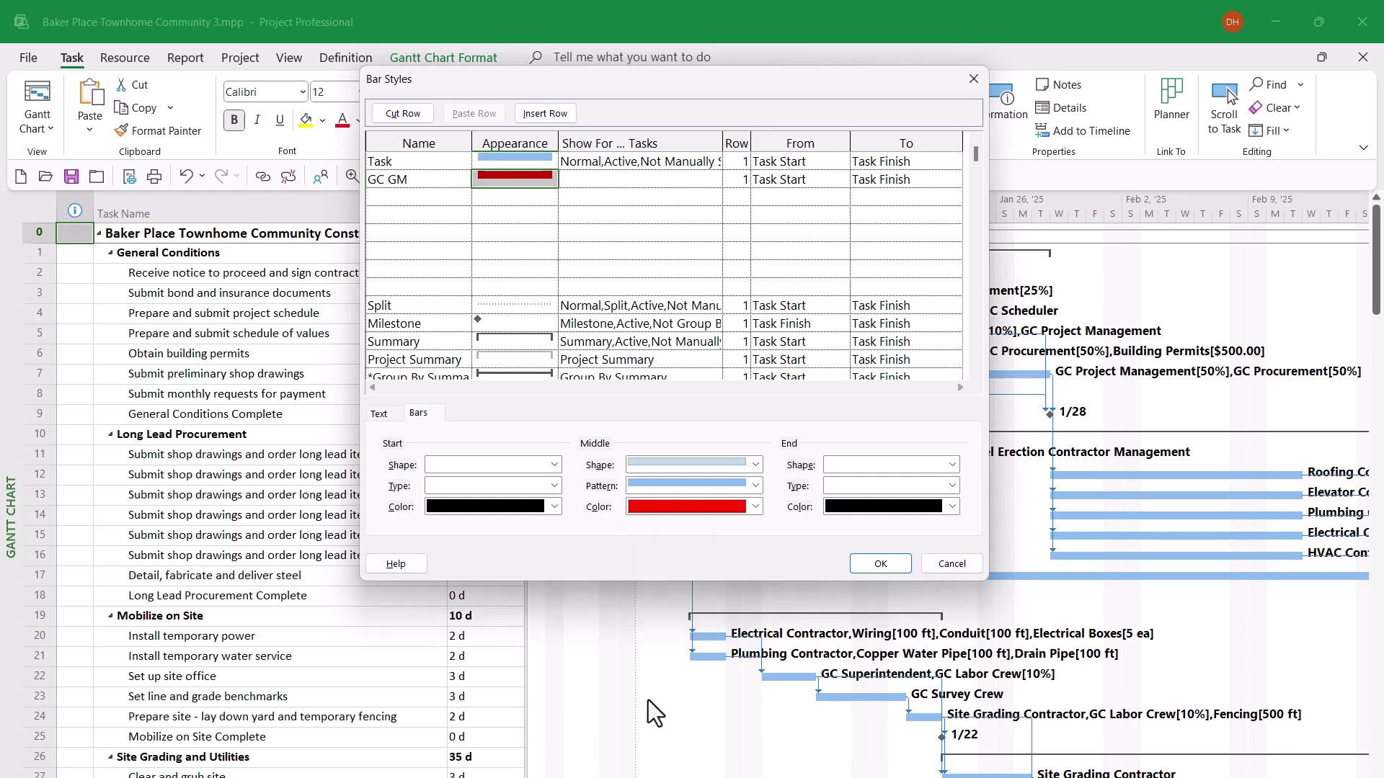
Step: Lighten the GC GM bar's middle color to the custom light red #FF9797
left_click(754, 511)
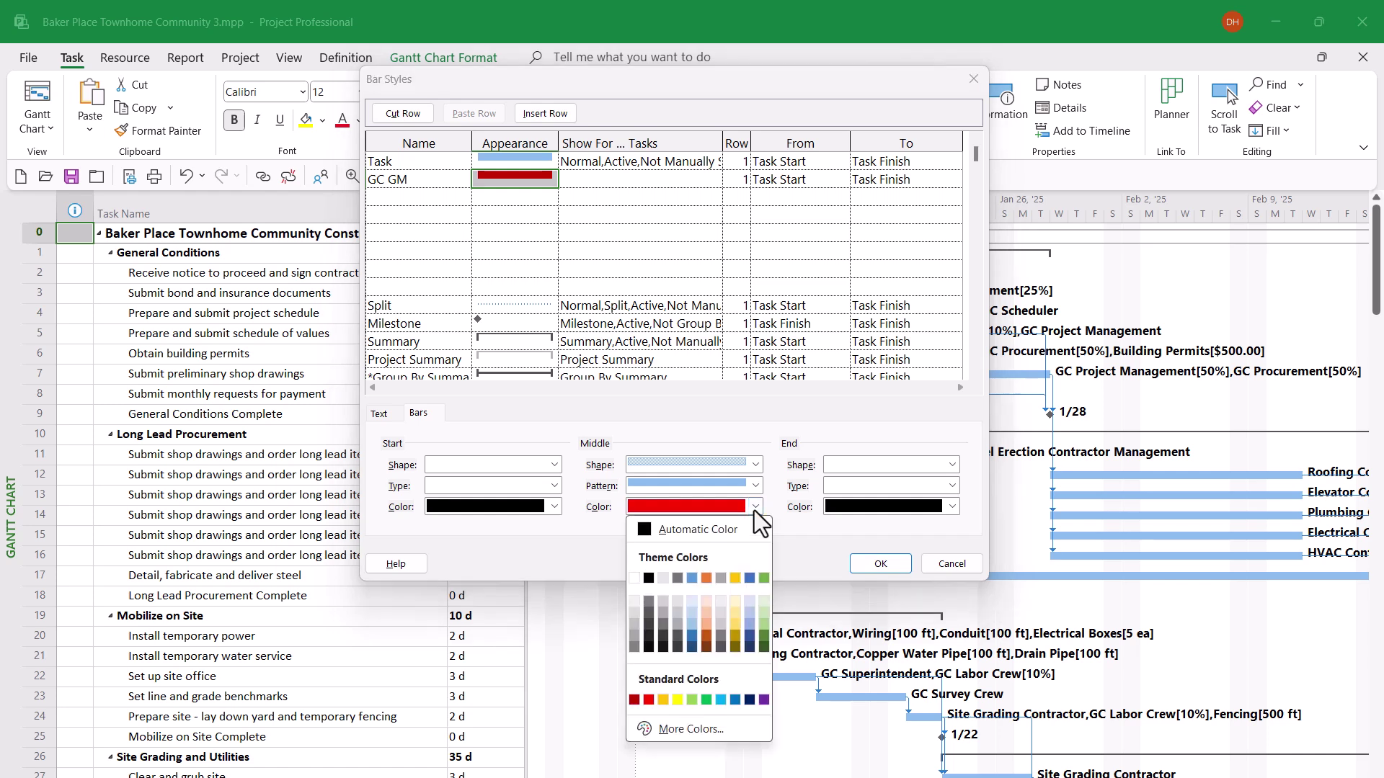
left_click(712, 731)
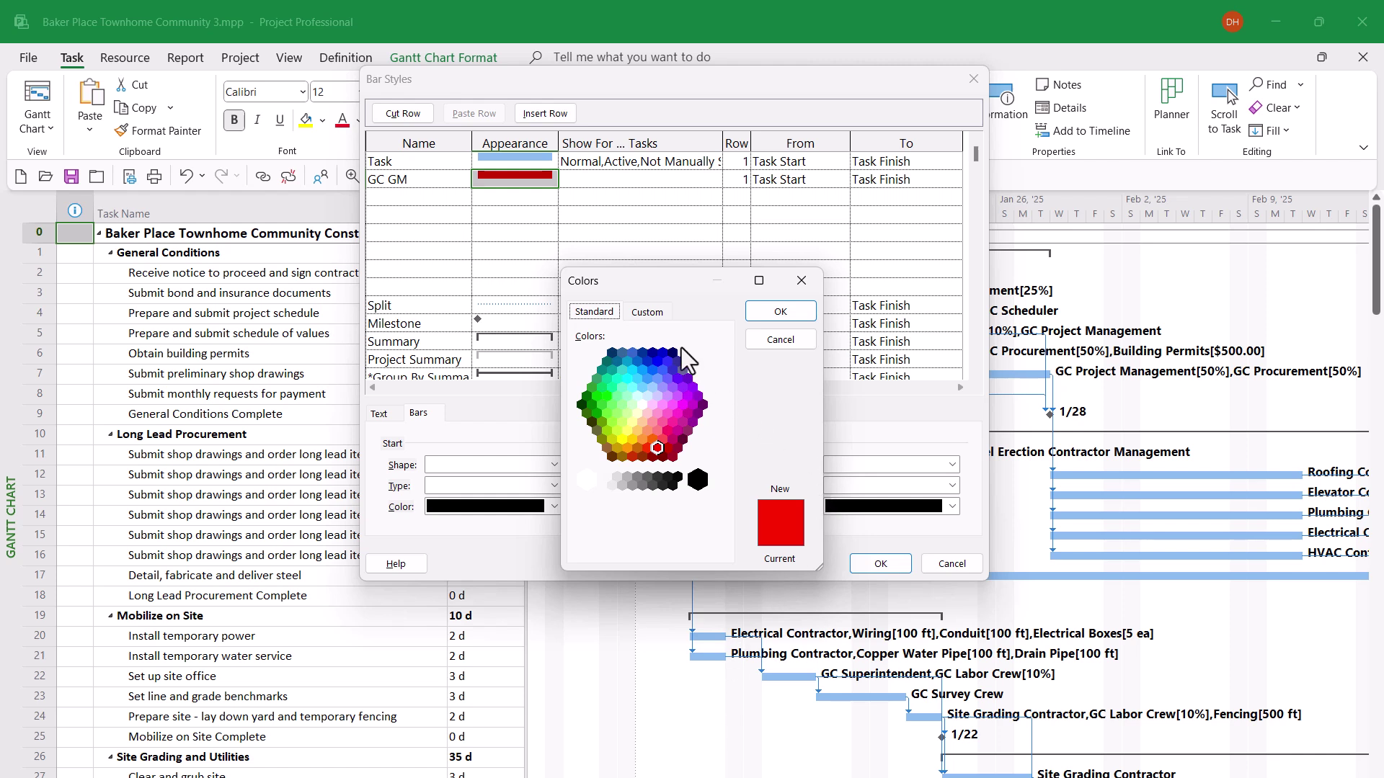
left_click(647, 312)
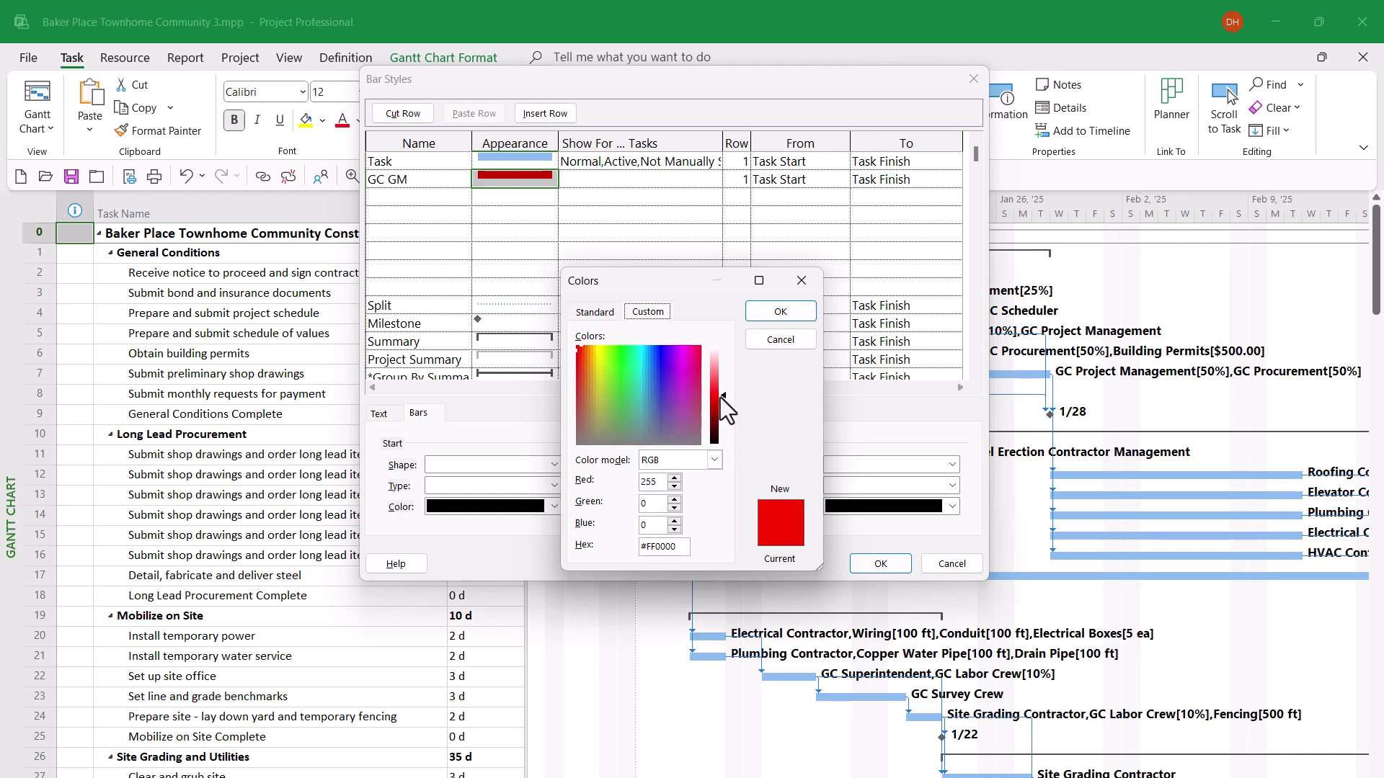
left_click_drag(720, 396, 724, 369)
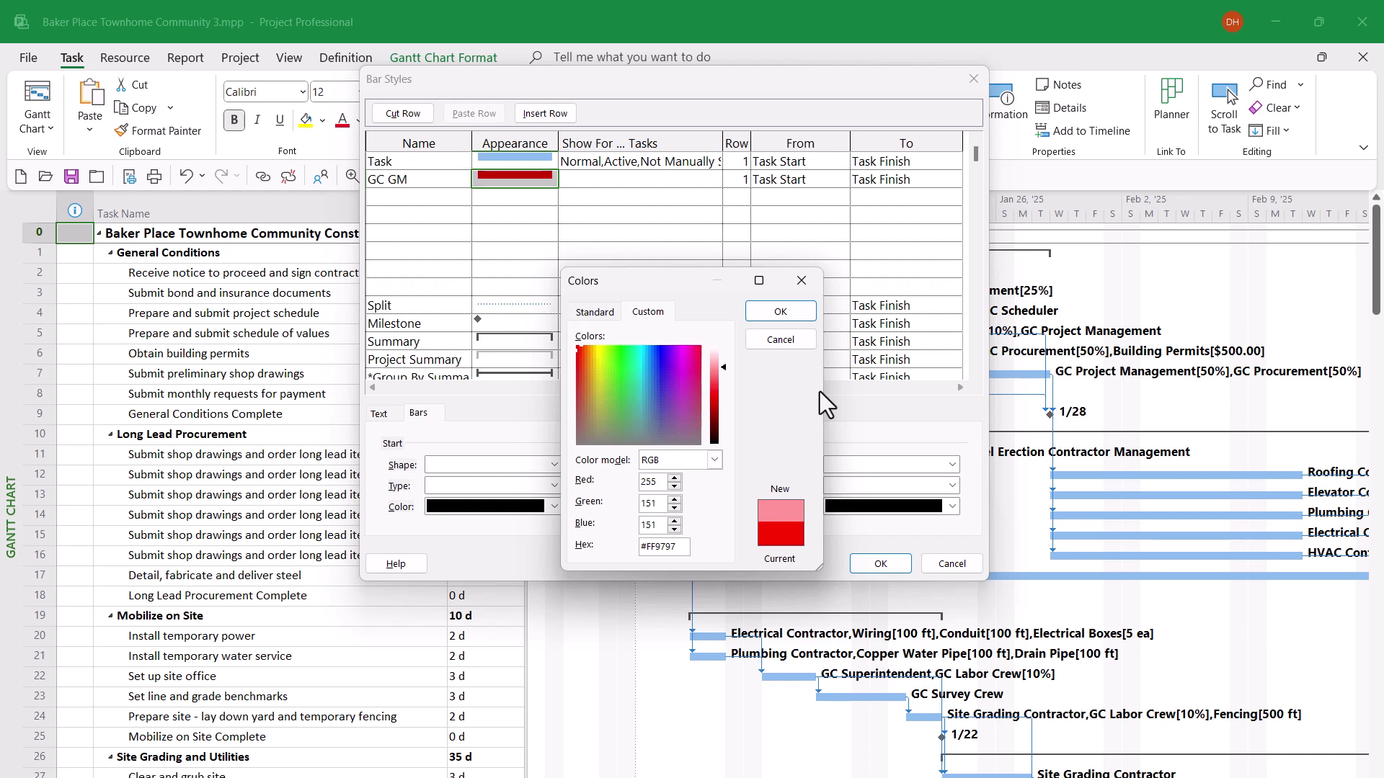
left_click(781, 312)
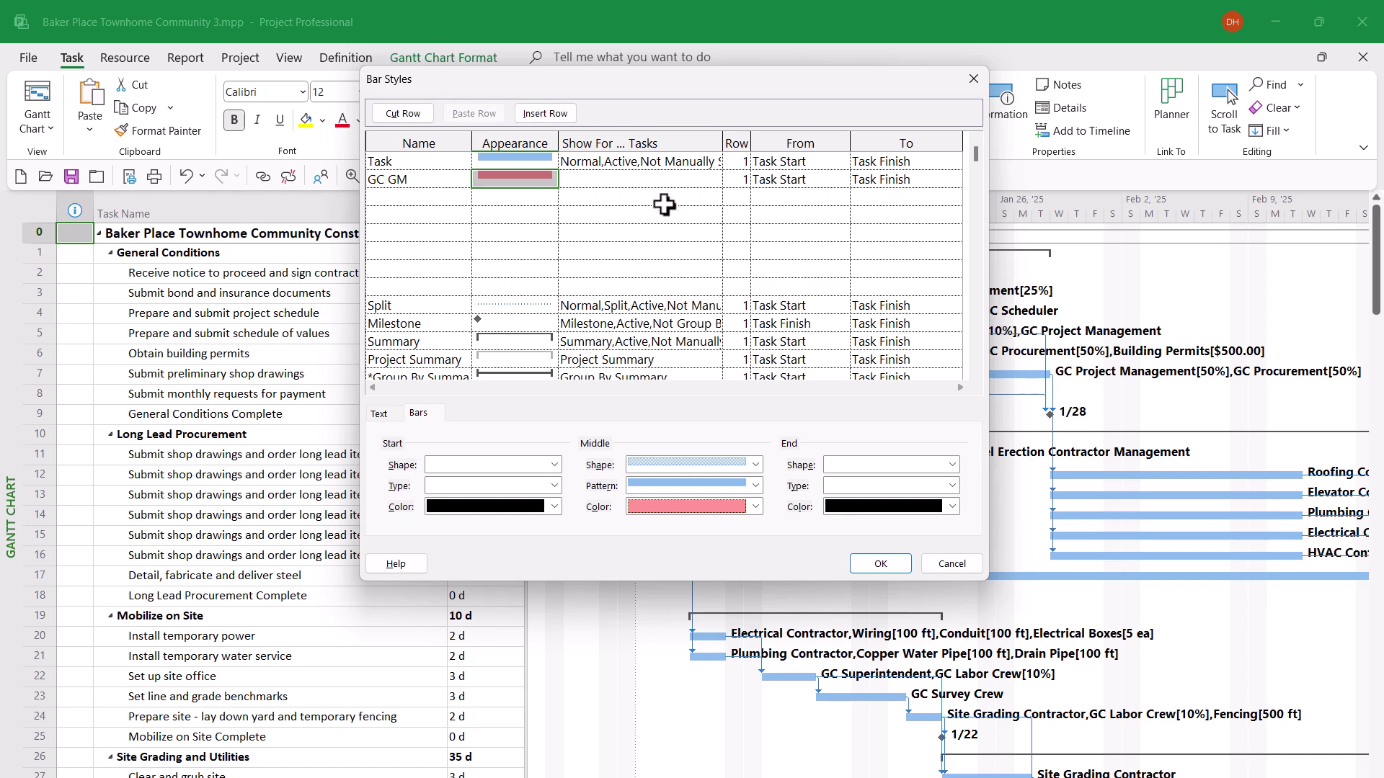
Step: Show the GC GM bar style for Flag1 tasks, running from Task Start to Task Finish
left_click(644, 177)
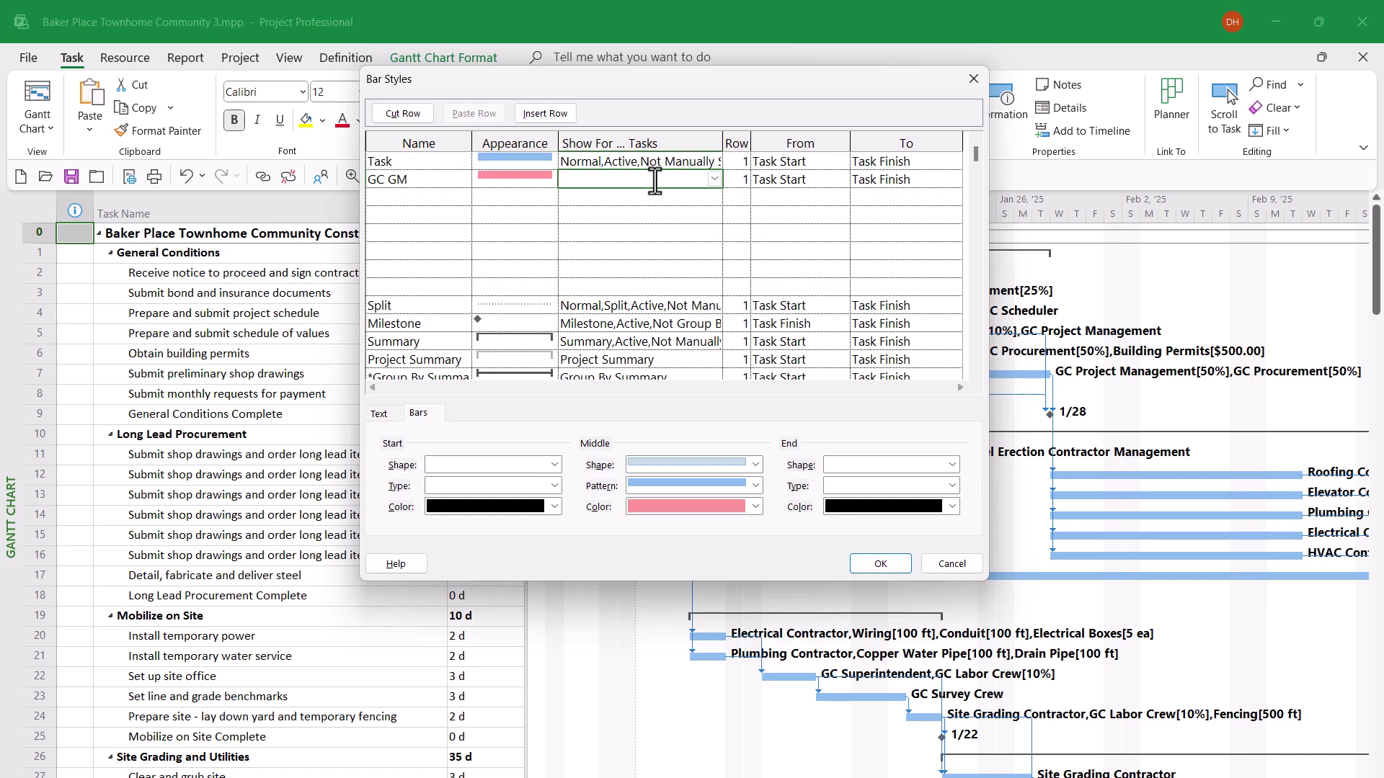
left_click(717, 179)
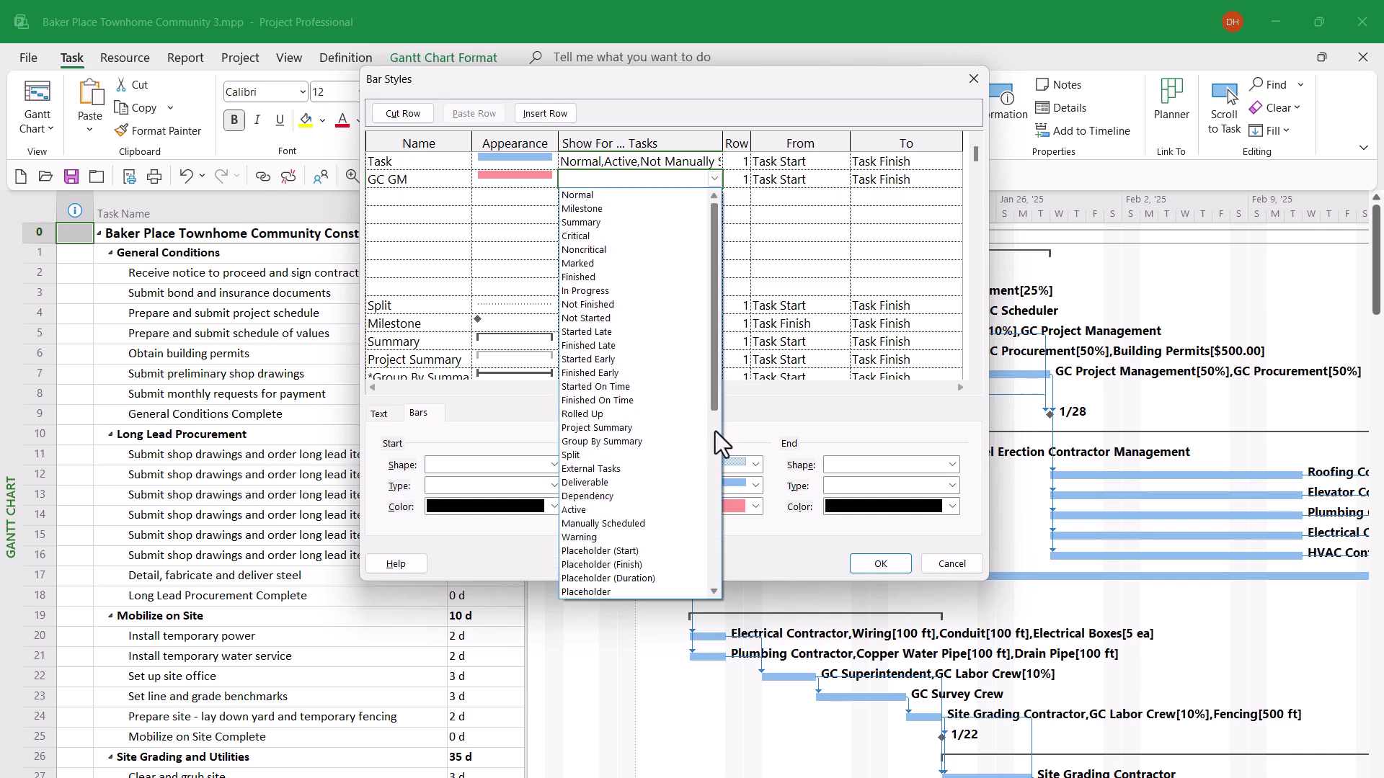
scroll(715, 433, "down", 8)
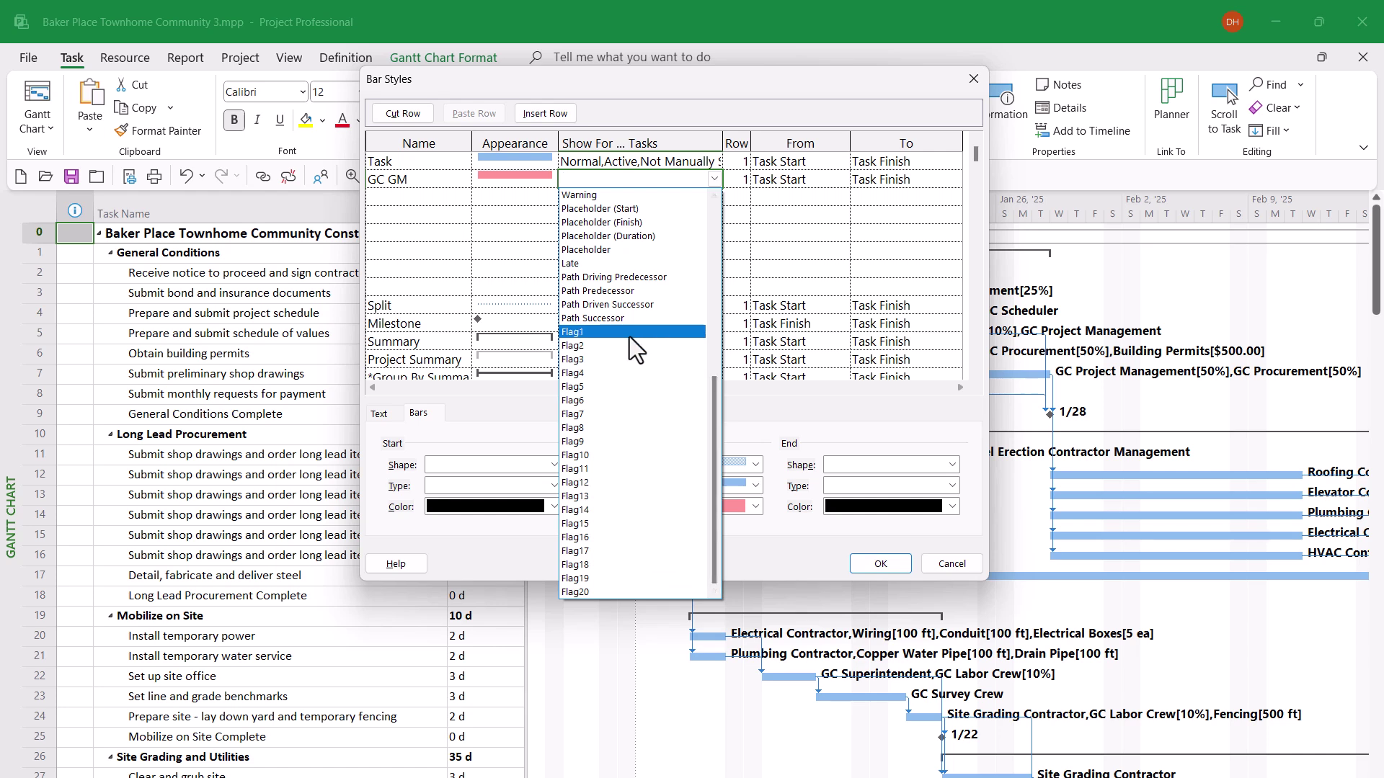
left_click(623, 333)
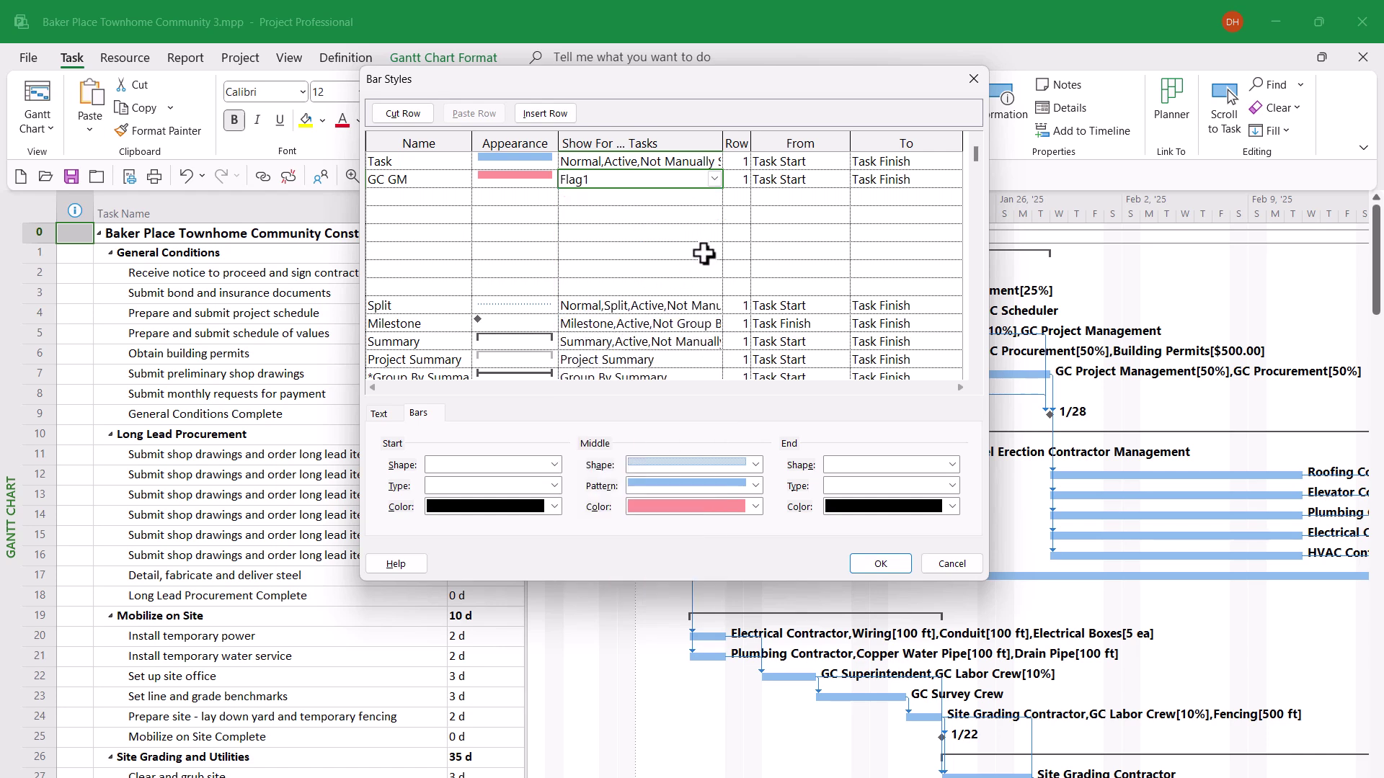
left_click(811, 180)
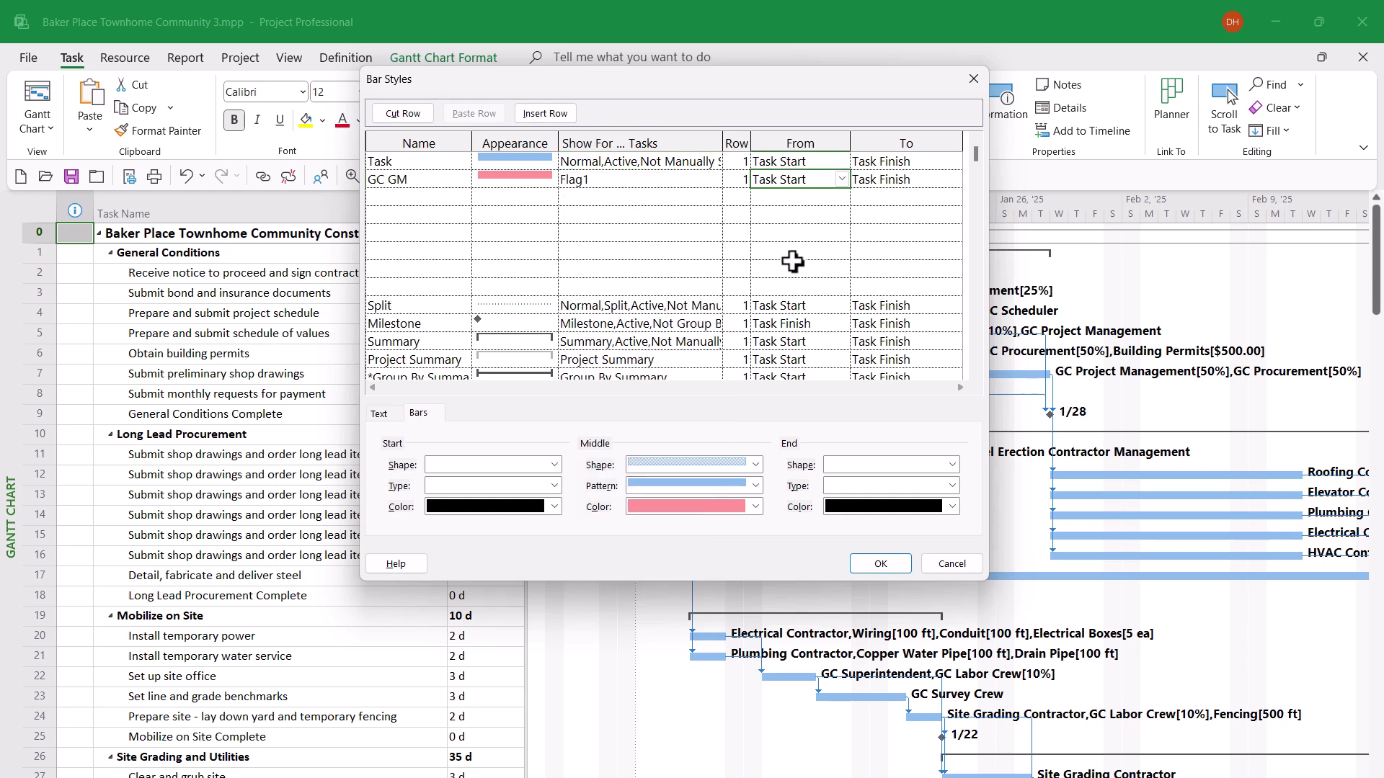
left_click(901, 179)
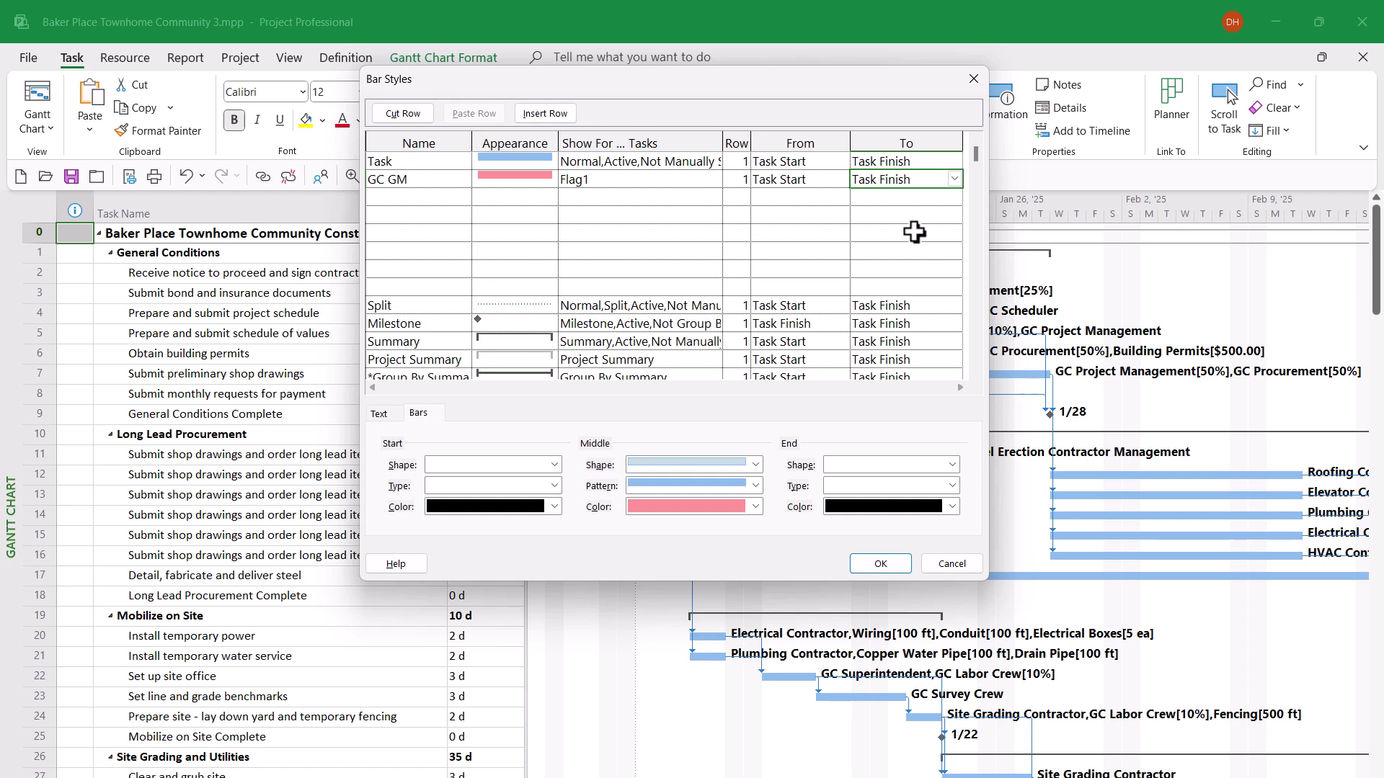
Step: Name the blank row below GC GM Electrical and give its bar a solid middle pattern in theme orange
left_click(424, 197)
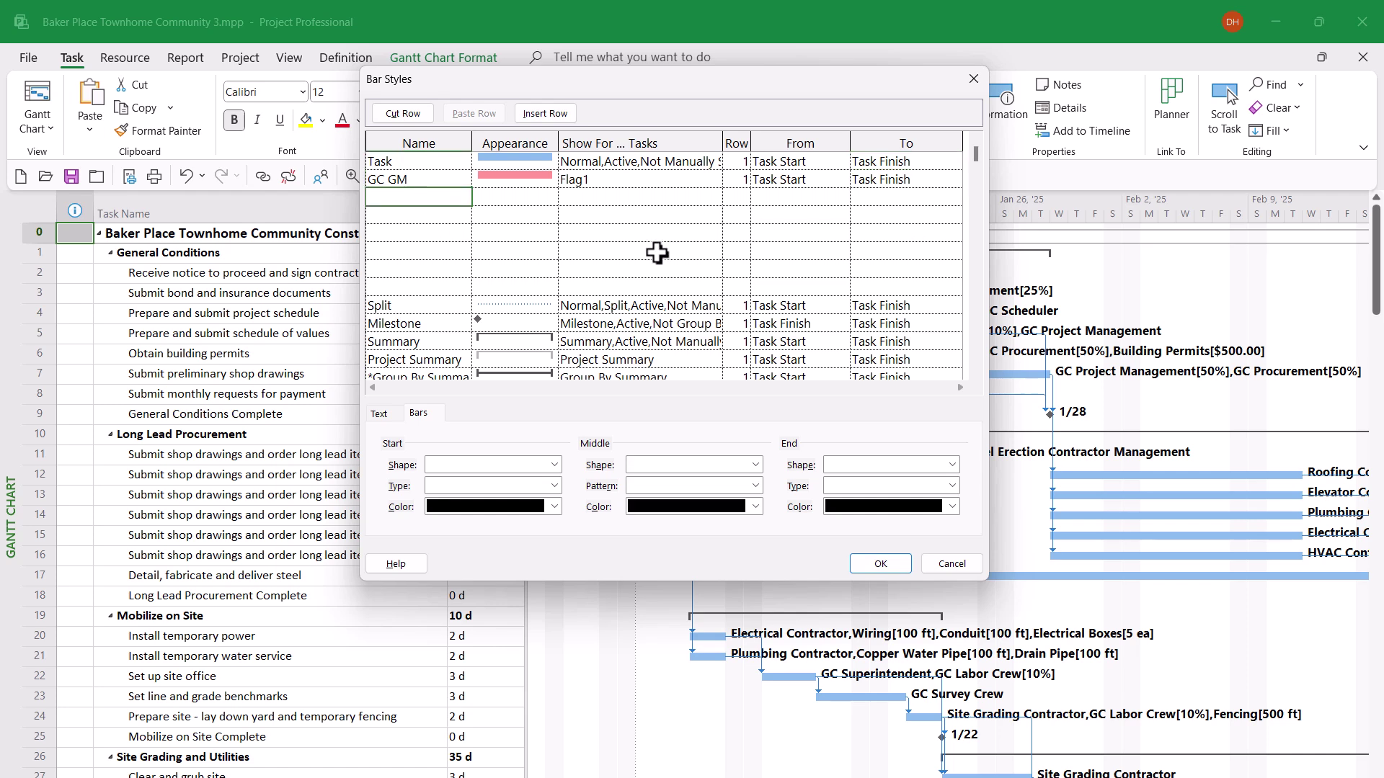
type("Electrical")
key("Tab")
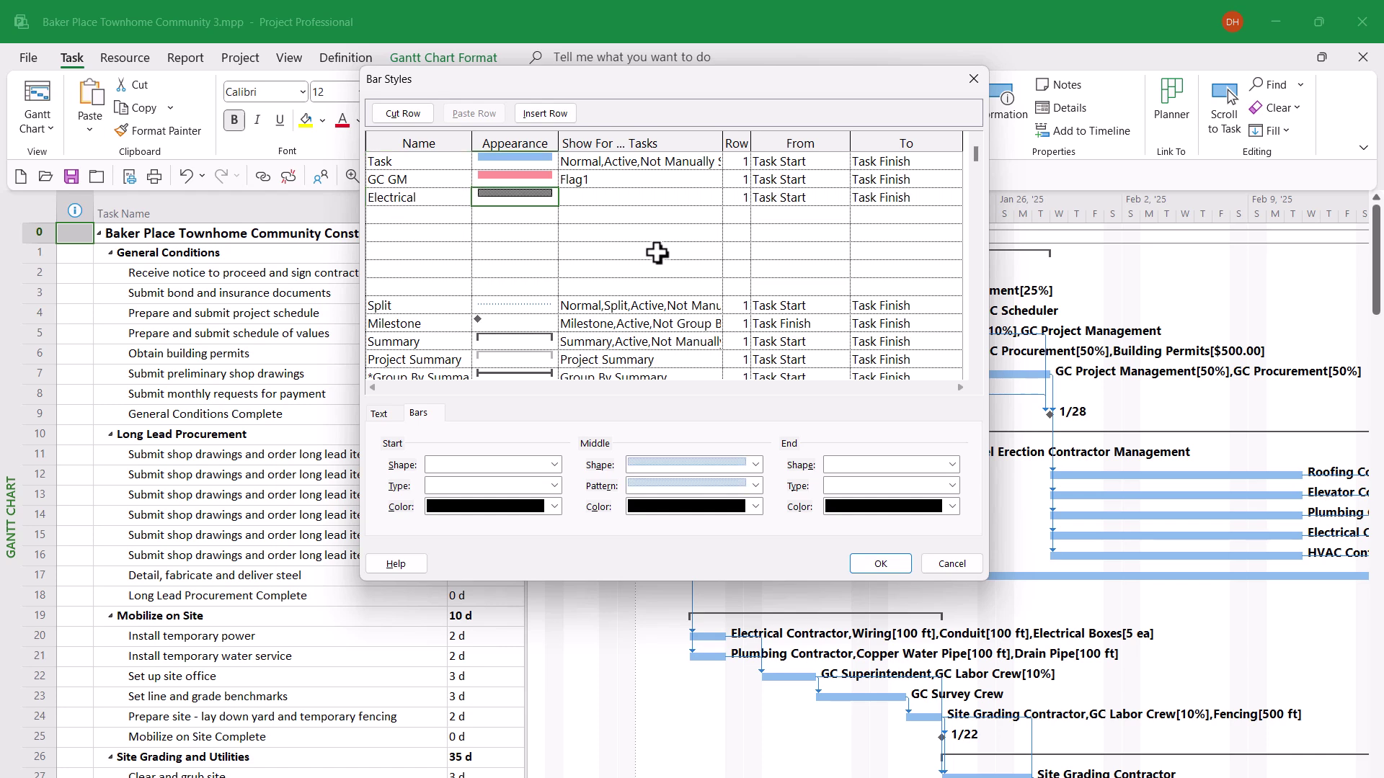
left_click(754, 486)
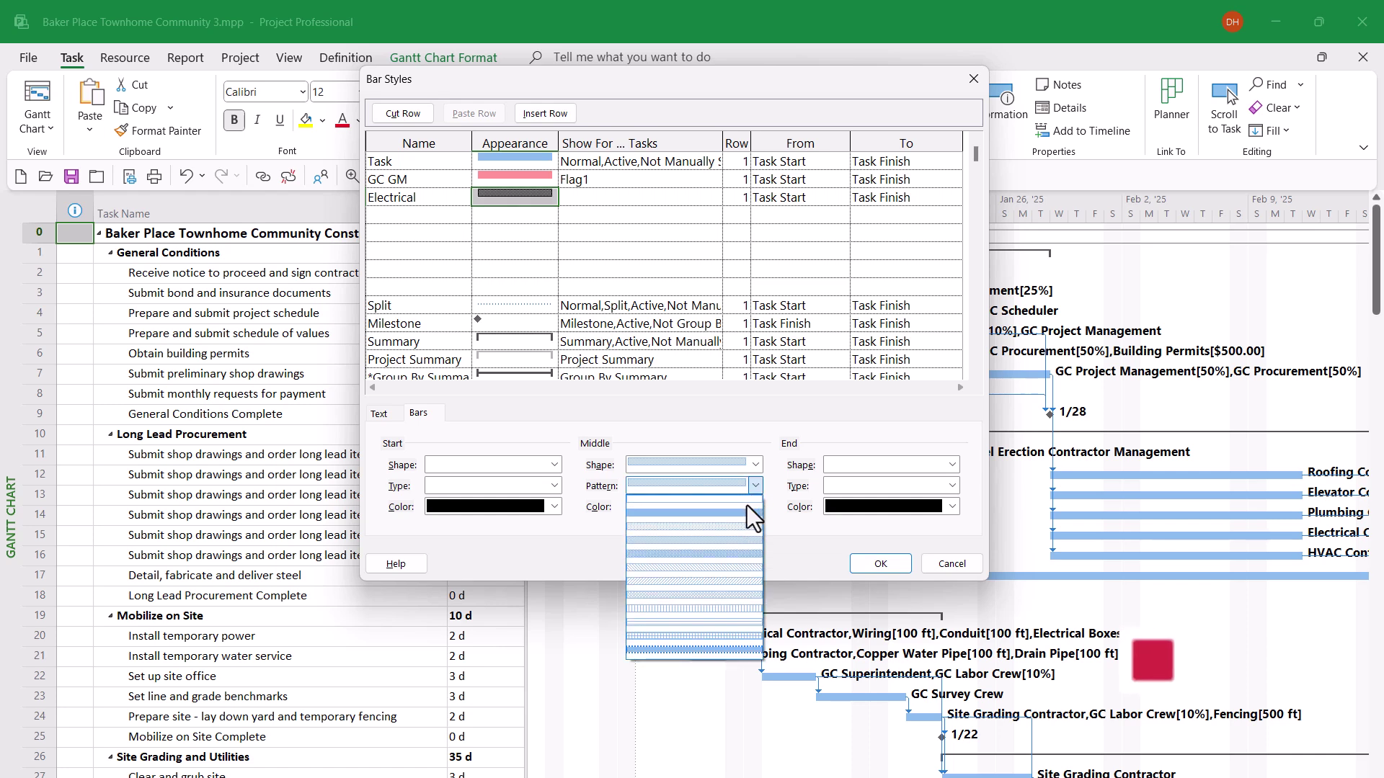
left_click(733, 517)
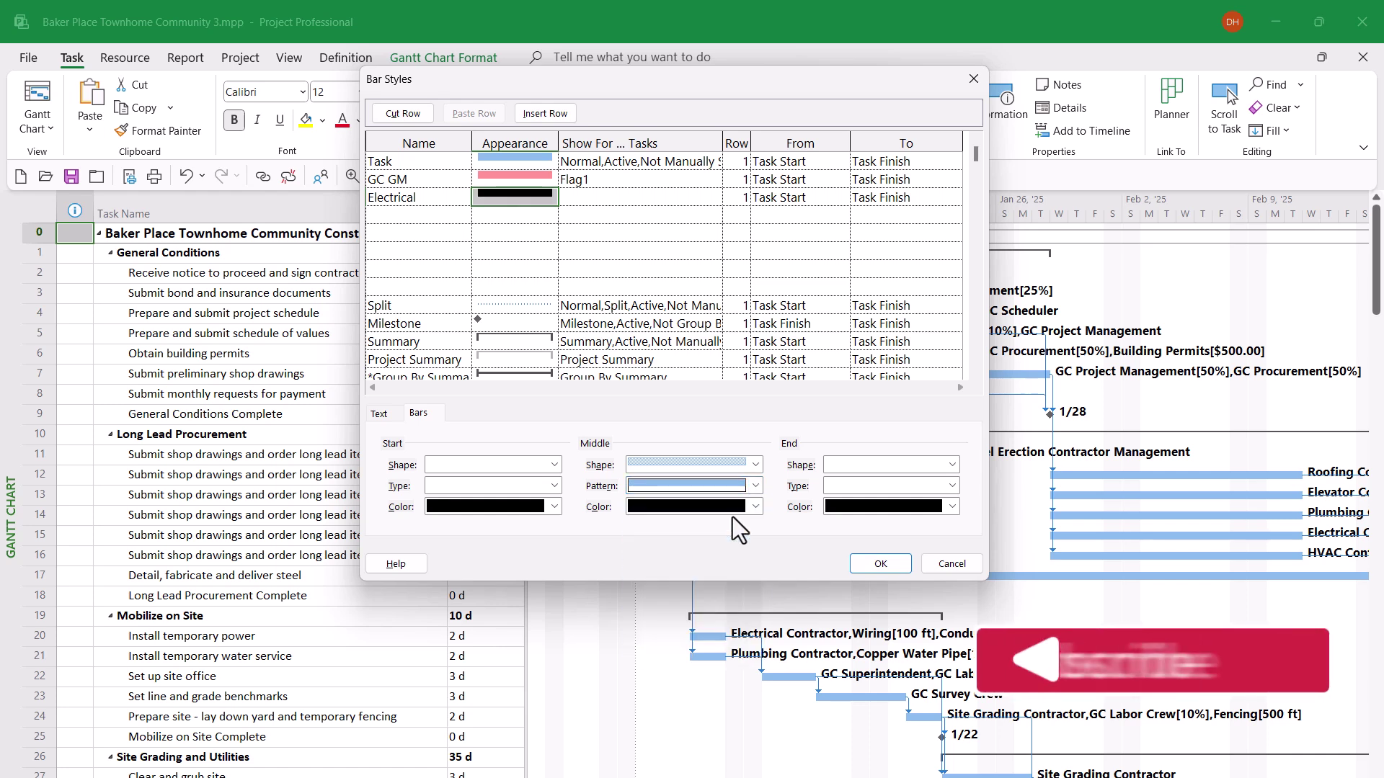
left_click(756, 507)
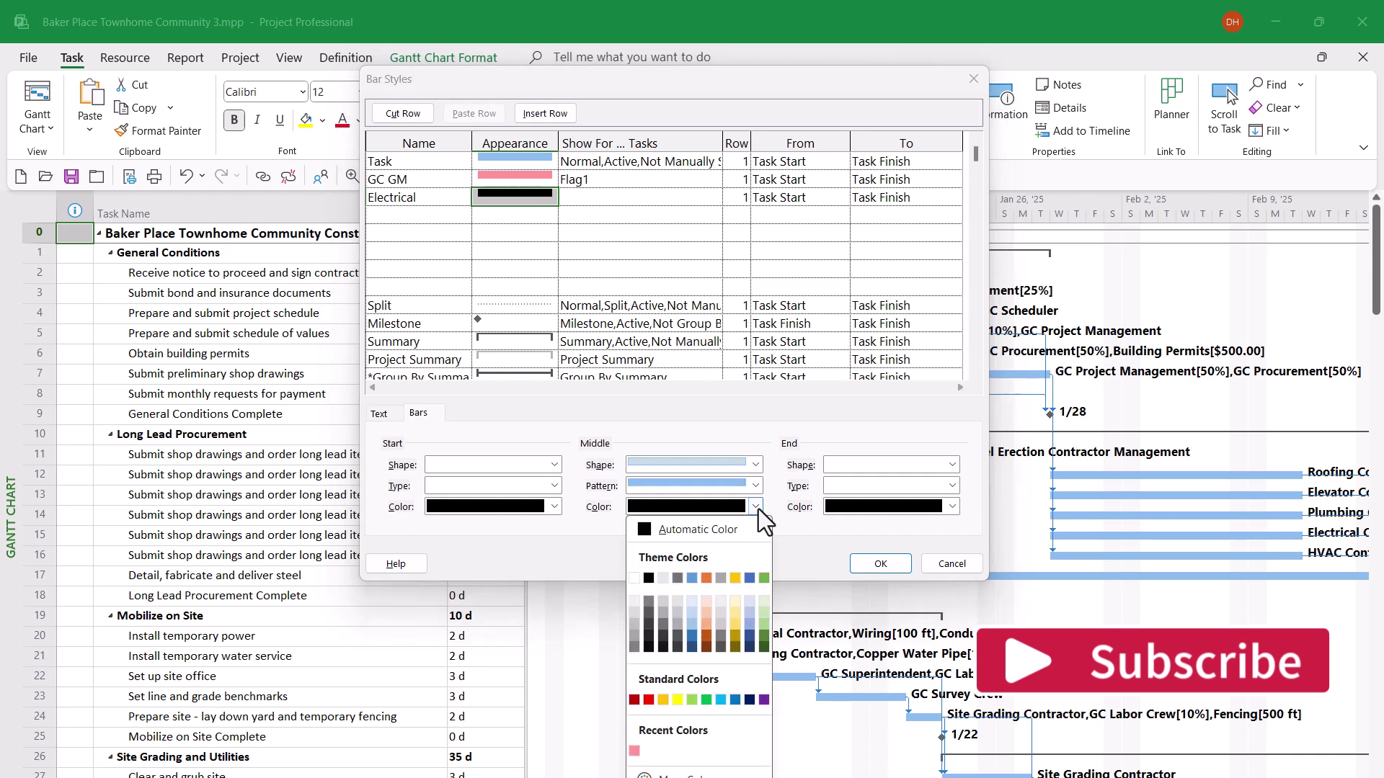
left_click(708, 578)
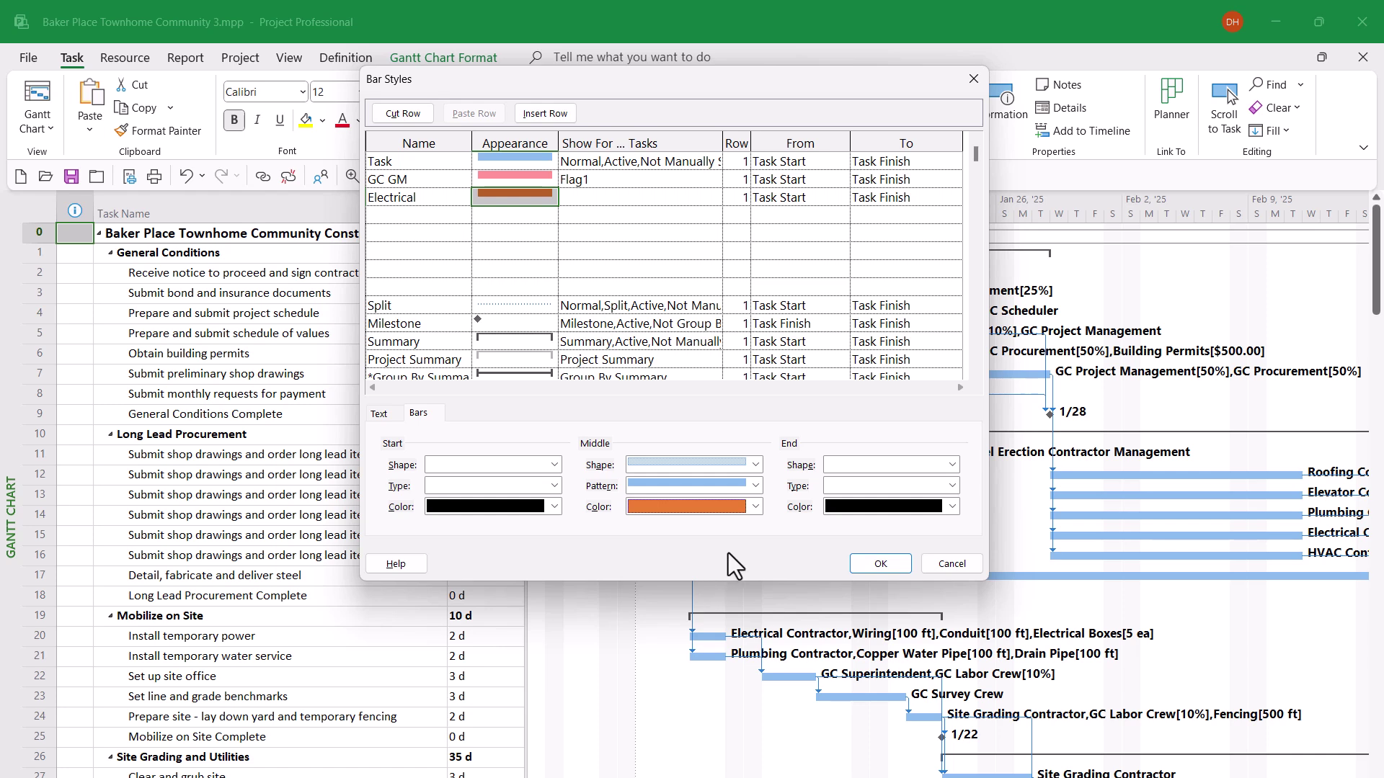
Step: Lighten the Electrical bar's middle color to the custom light orange #F7C5A3
left_click(756, 507)
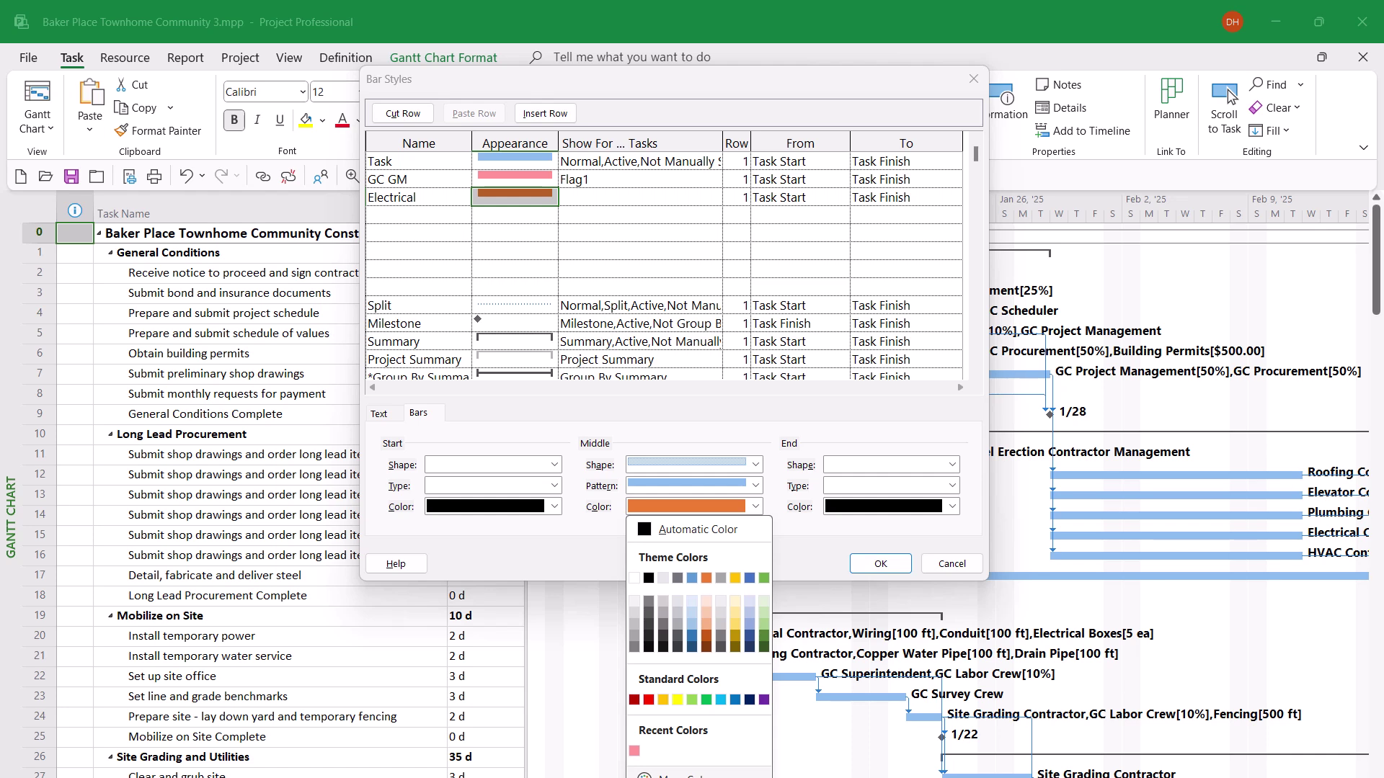
left_click(678, 775)
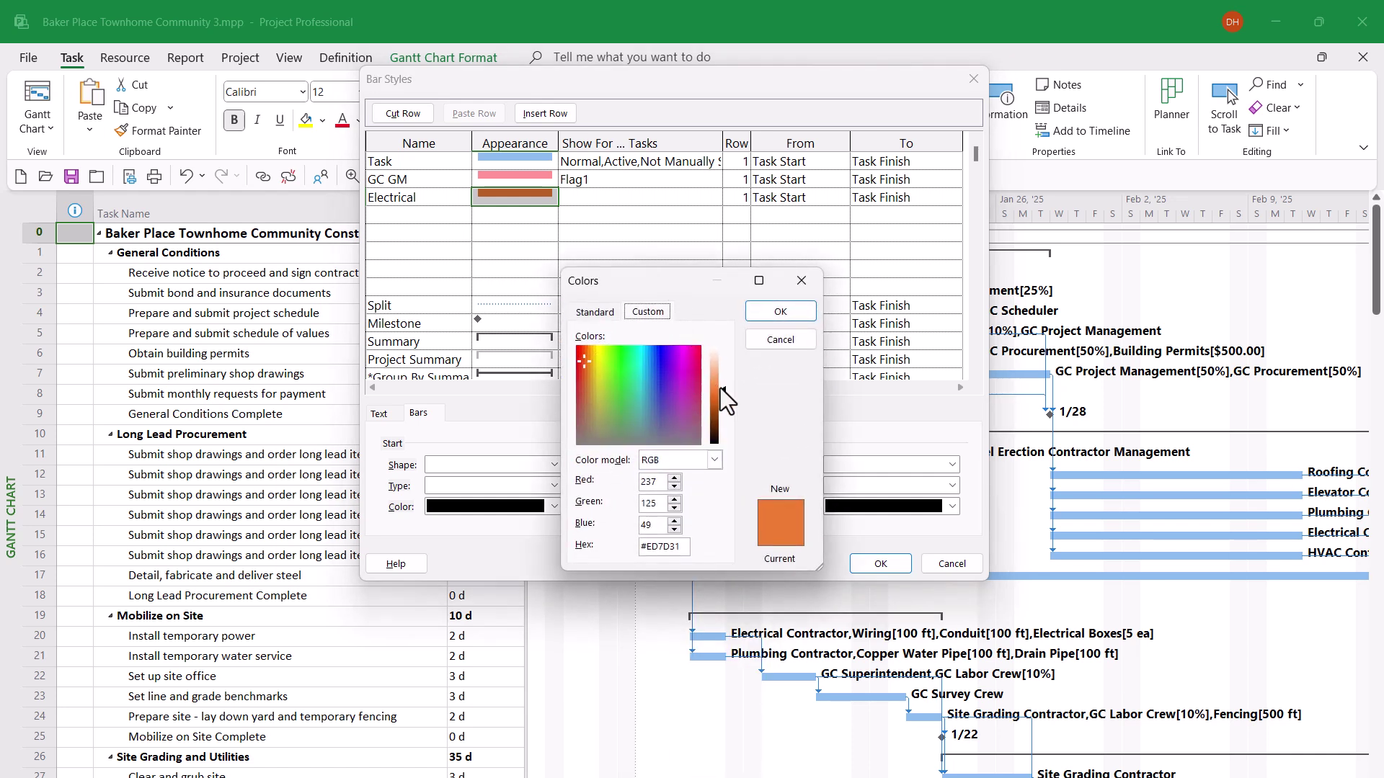
left_click_drag(724, 390, 724, 367)
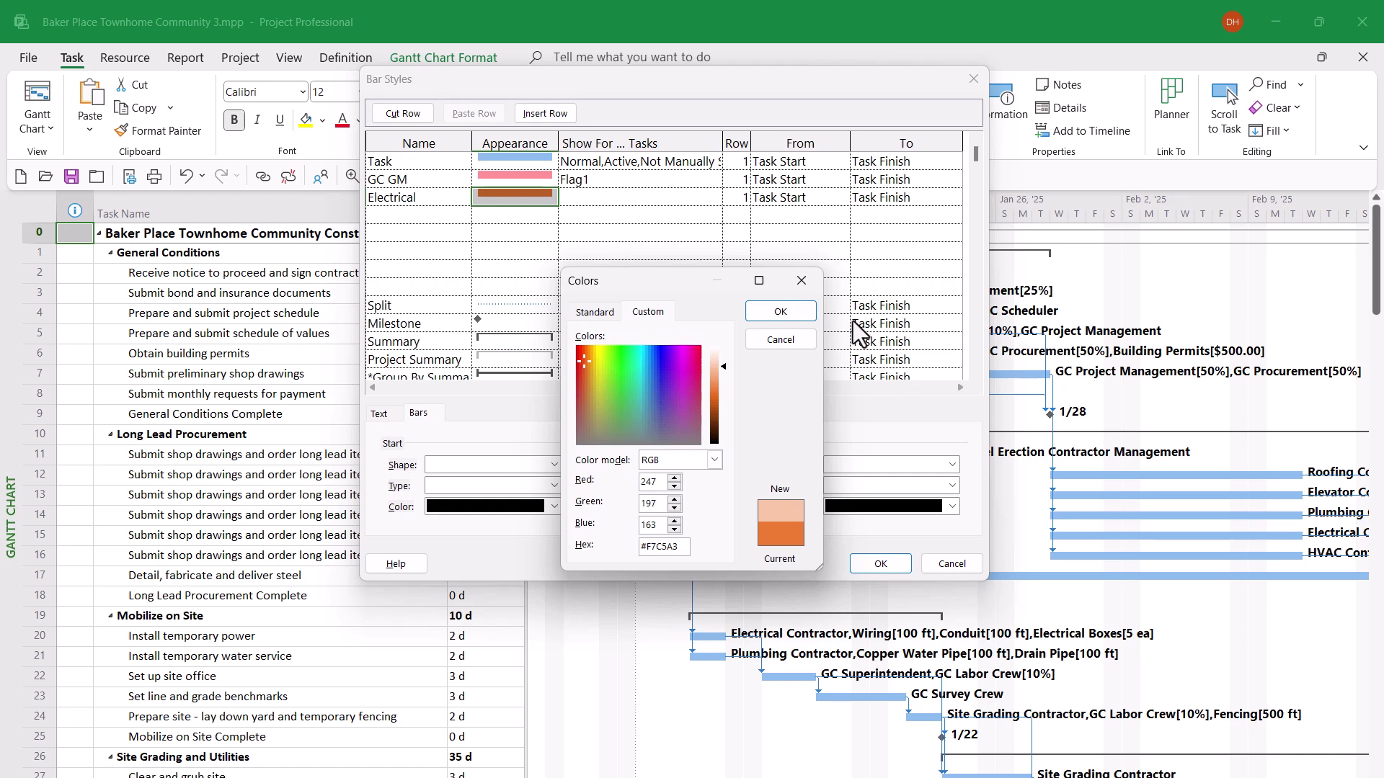
left_click(802, 310)
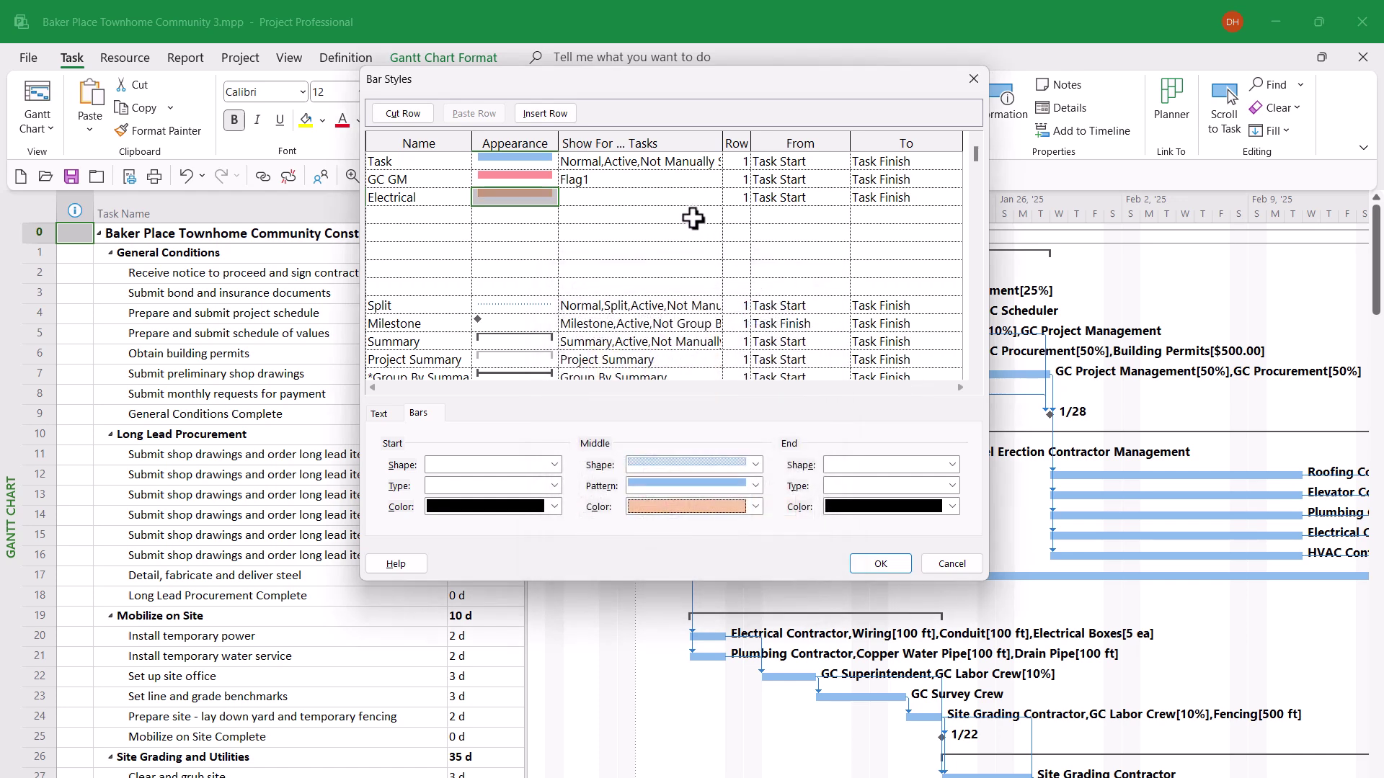
Step: Show the Electrical bar style for Flag2 tasks, running from Task Start to Task Finish
left_click(678, 199)
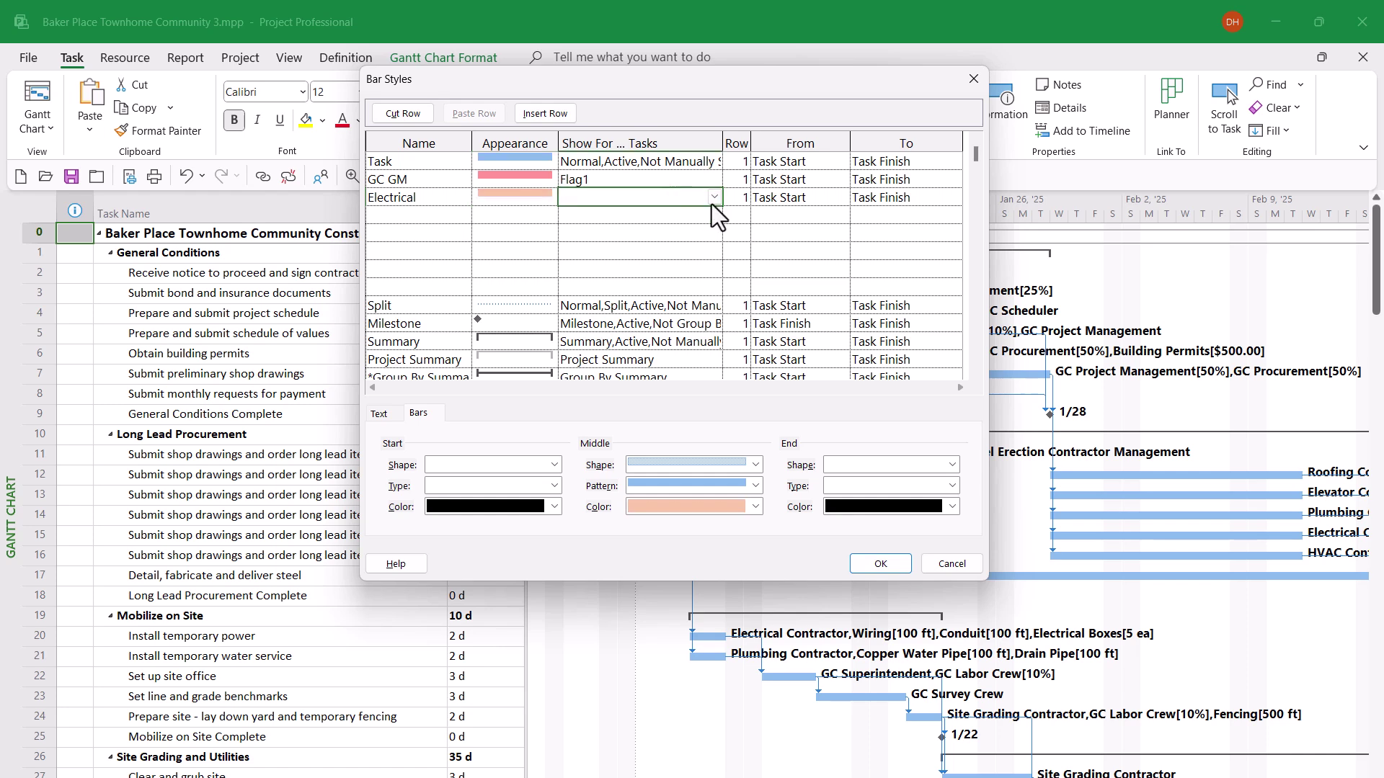
left_click(715, 196)
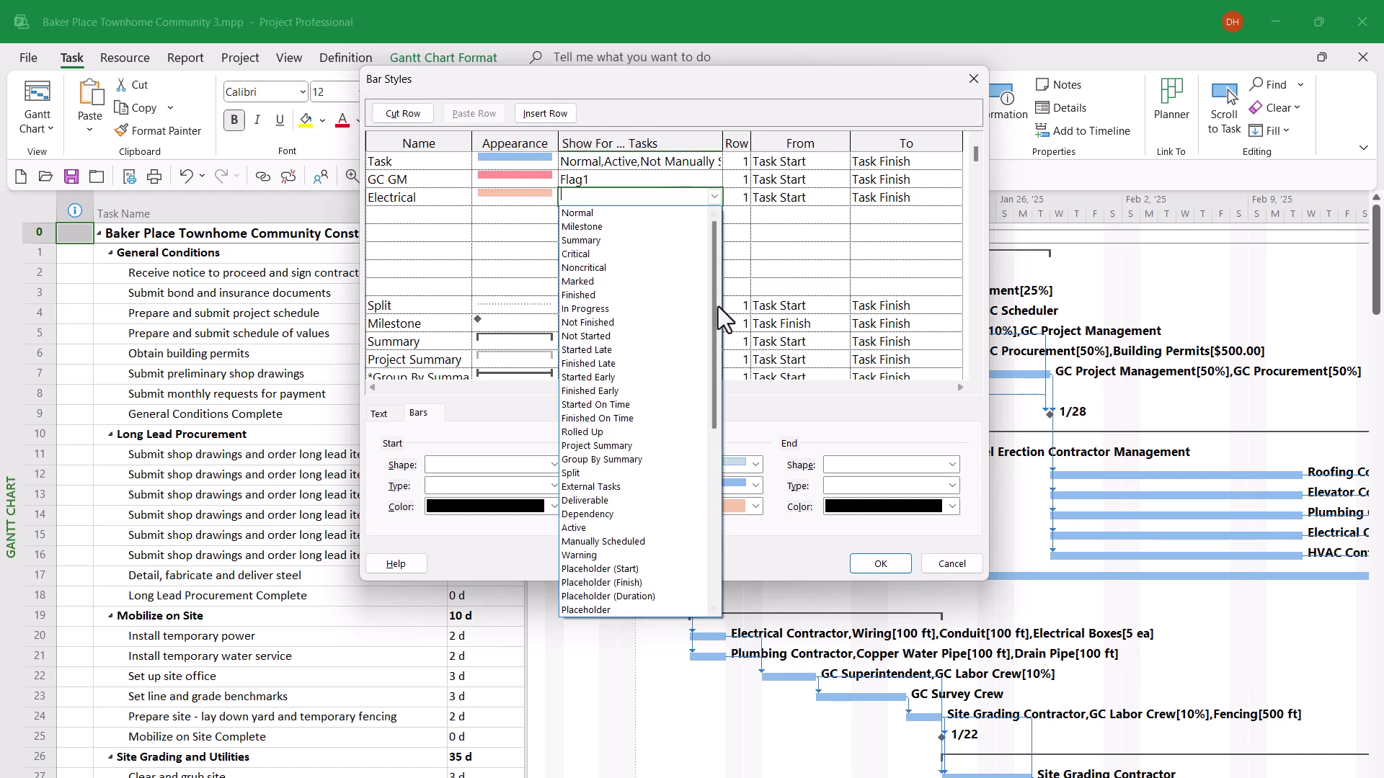
left_click(711, 453)
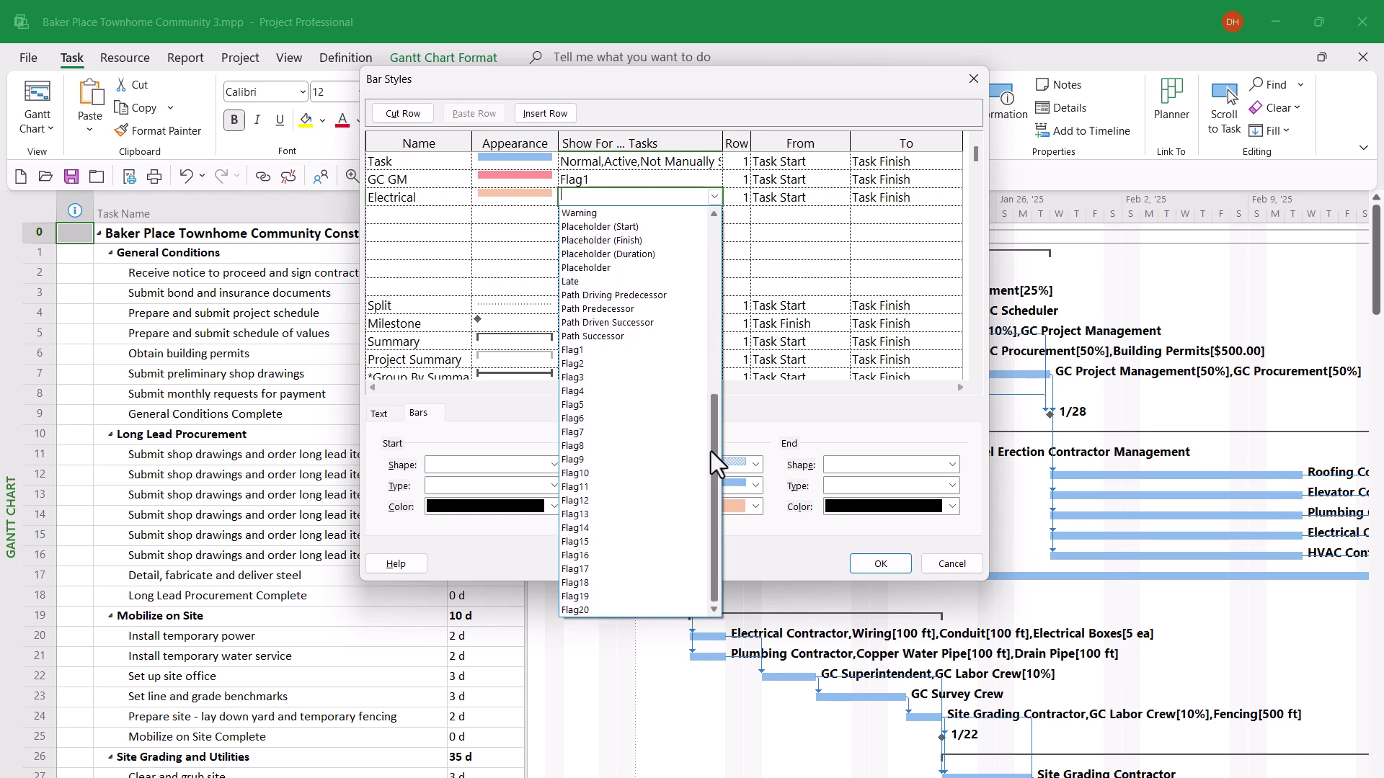
left_click(597, 364)
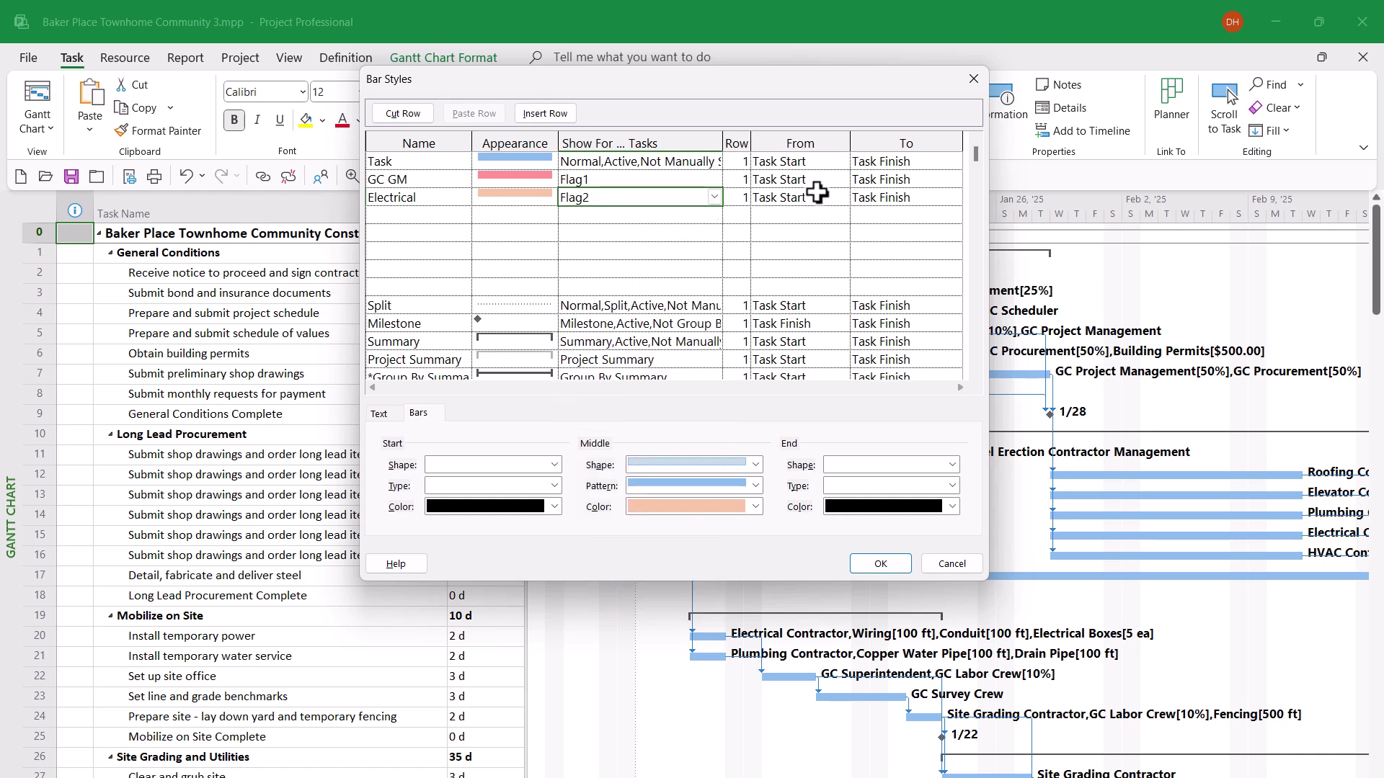
left_click(901, 199)
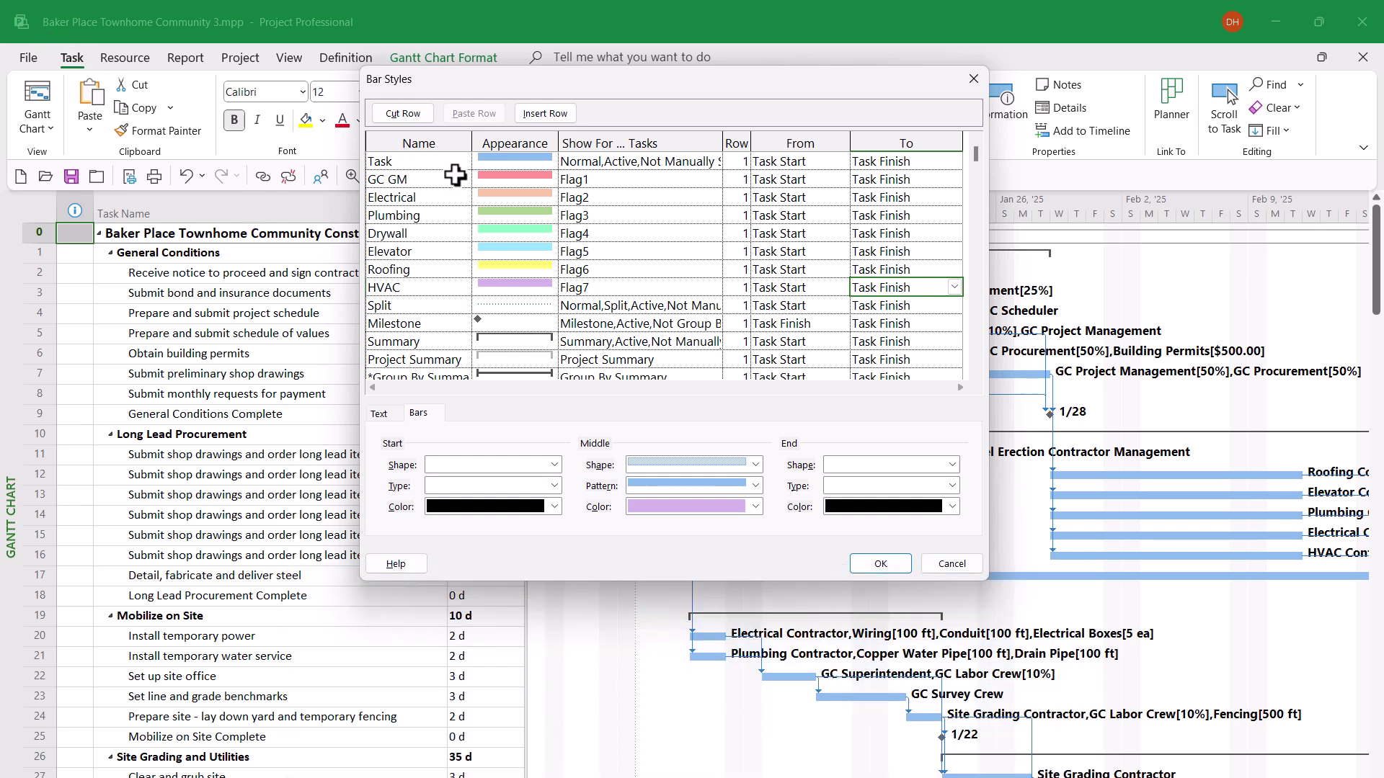
Step: Review the bar appearance of the seven flag-based styles from GC GM to HVAC and apply the bar styles to the Gantt chart
left_click(535, 177)
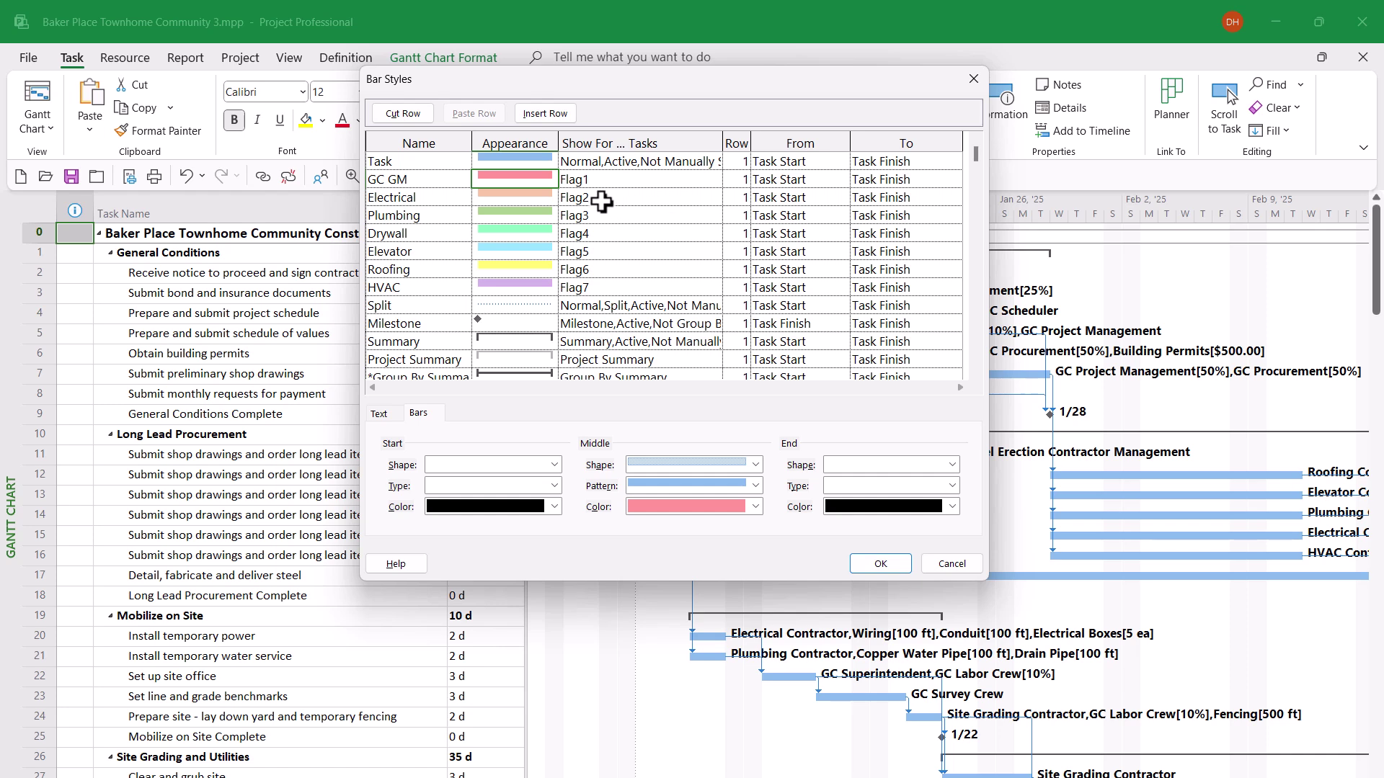
left_click(525, 196)
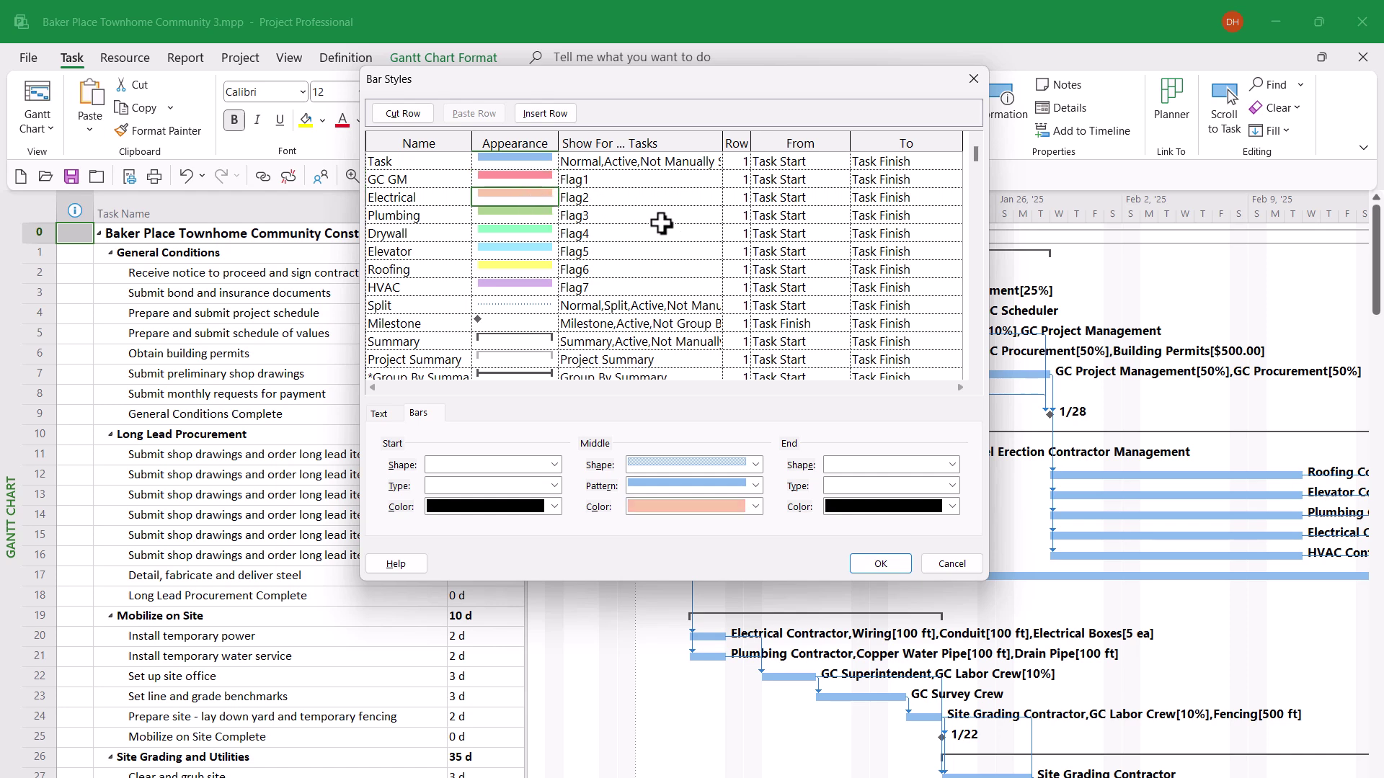
left_click(546, 216)
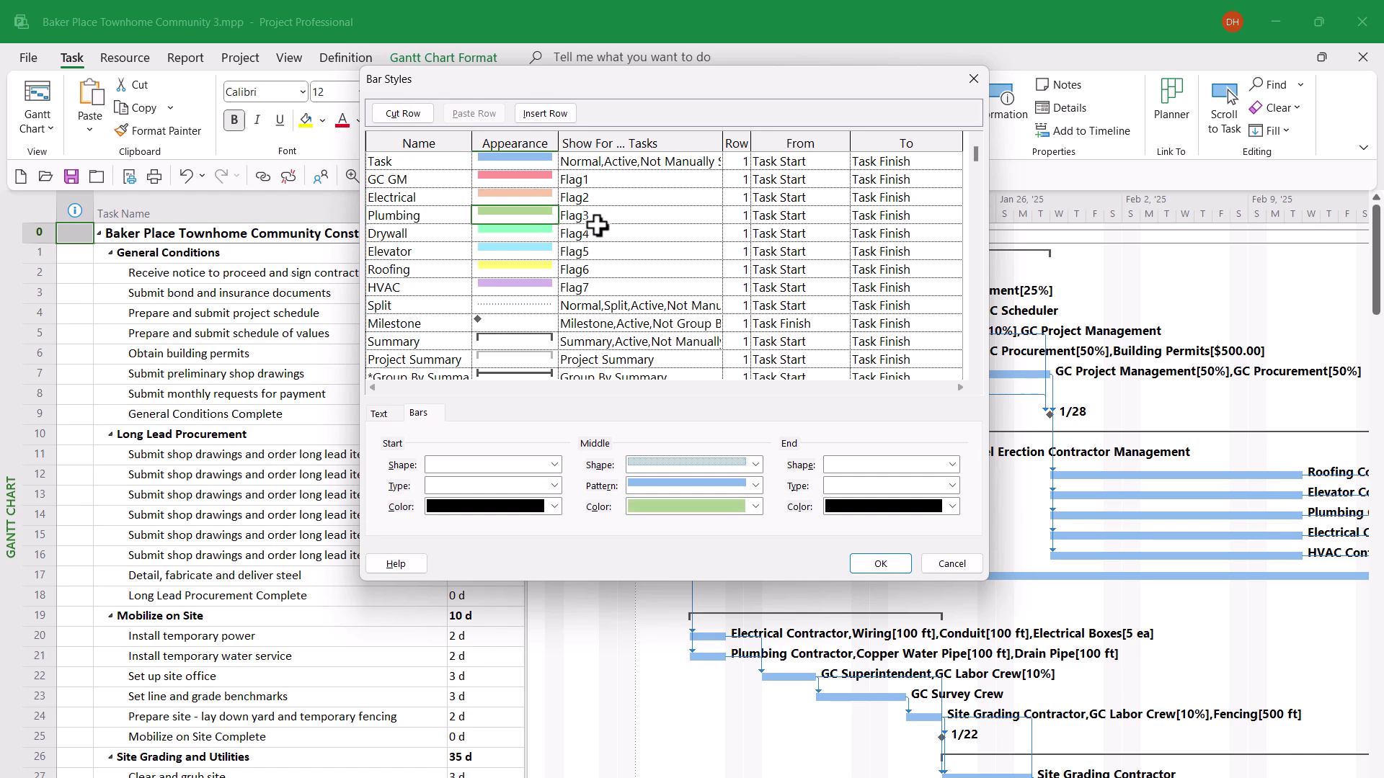
left_click(526, 231)
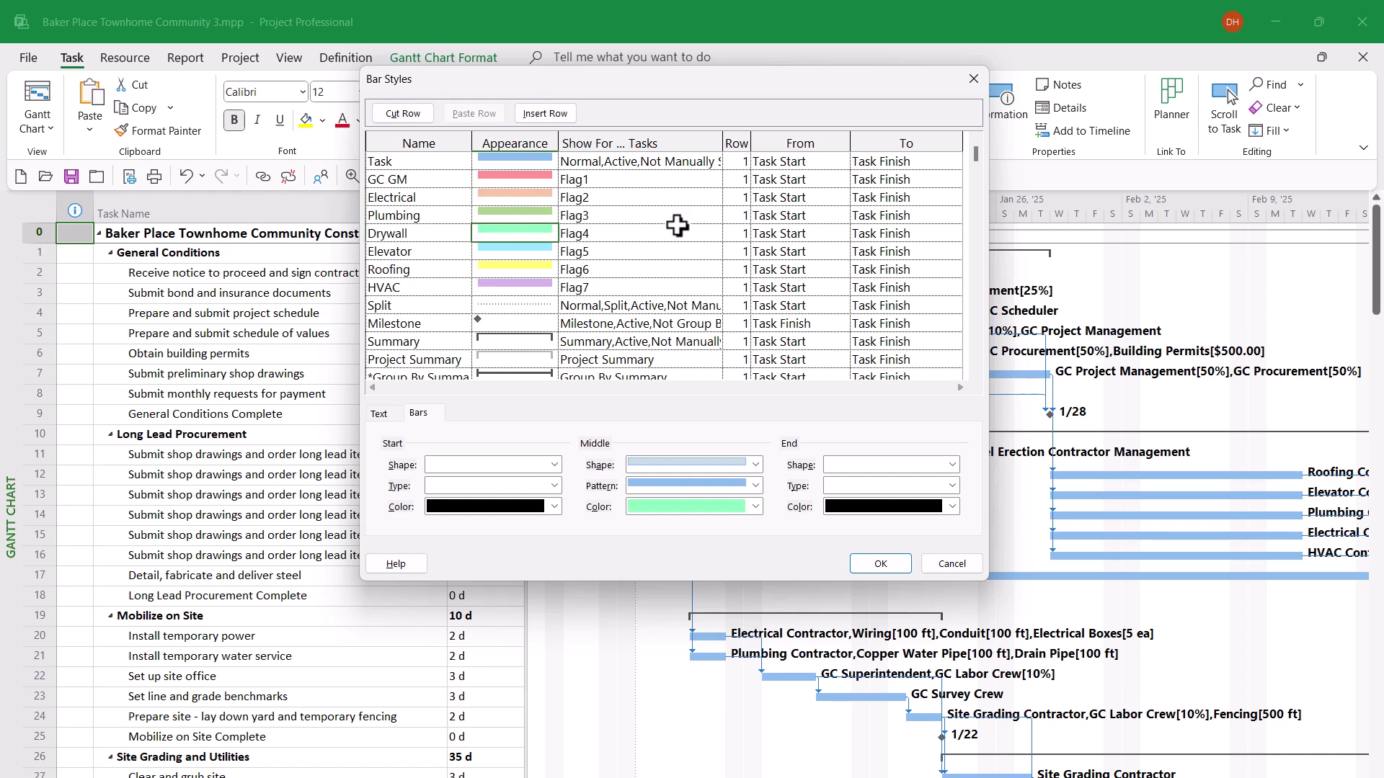
left_click(526, 250)
left_click(535, 269)
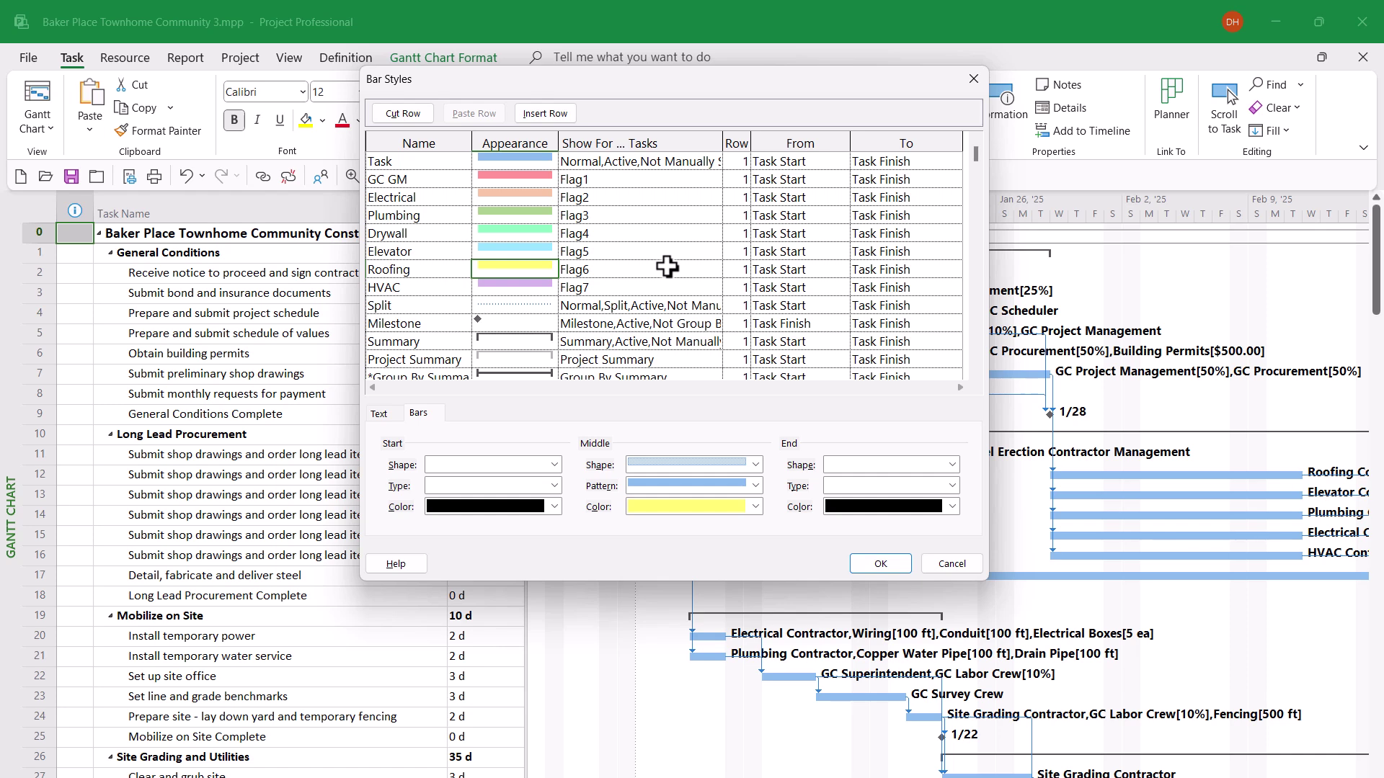
left_click(533, 288)
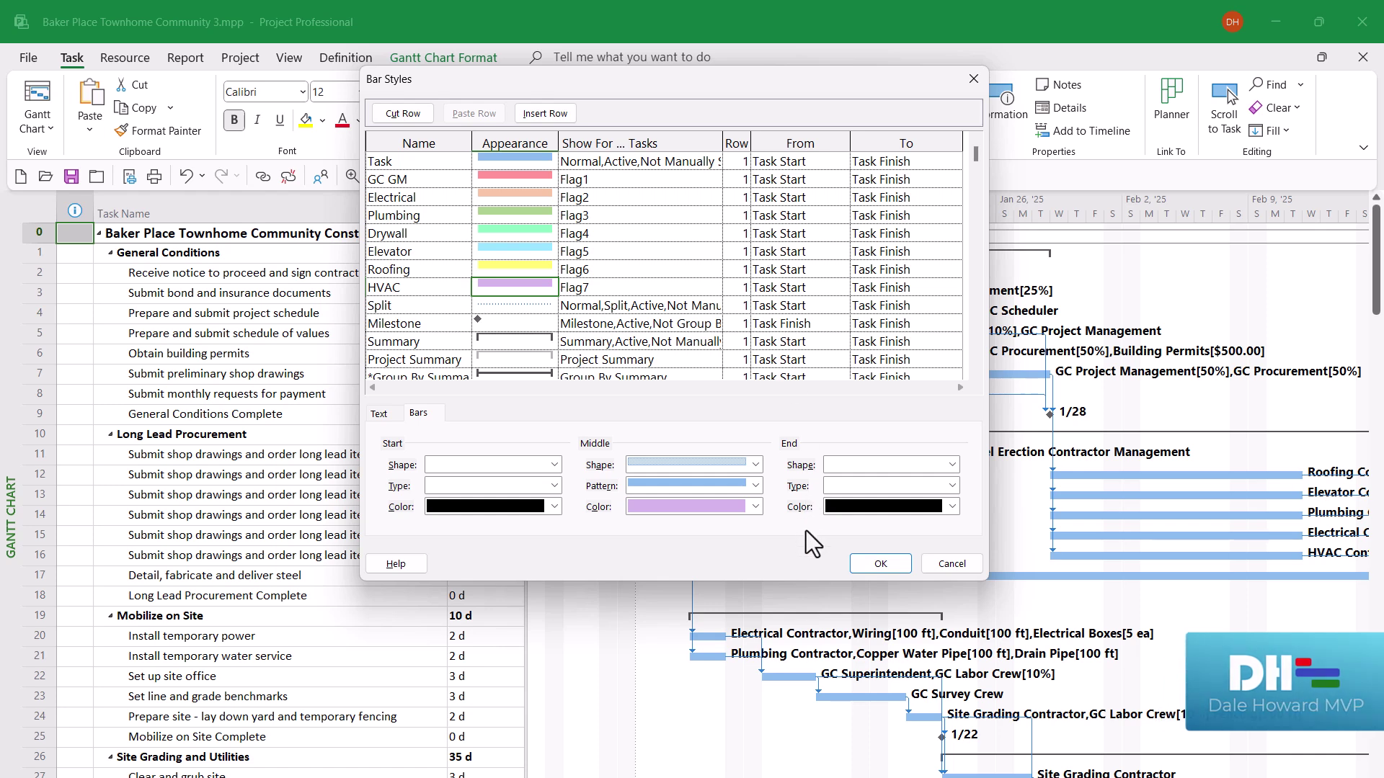
left_click(880, 564)
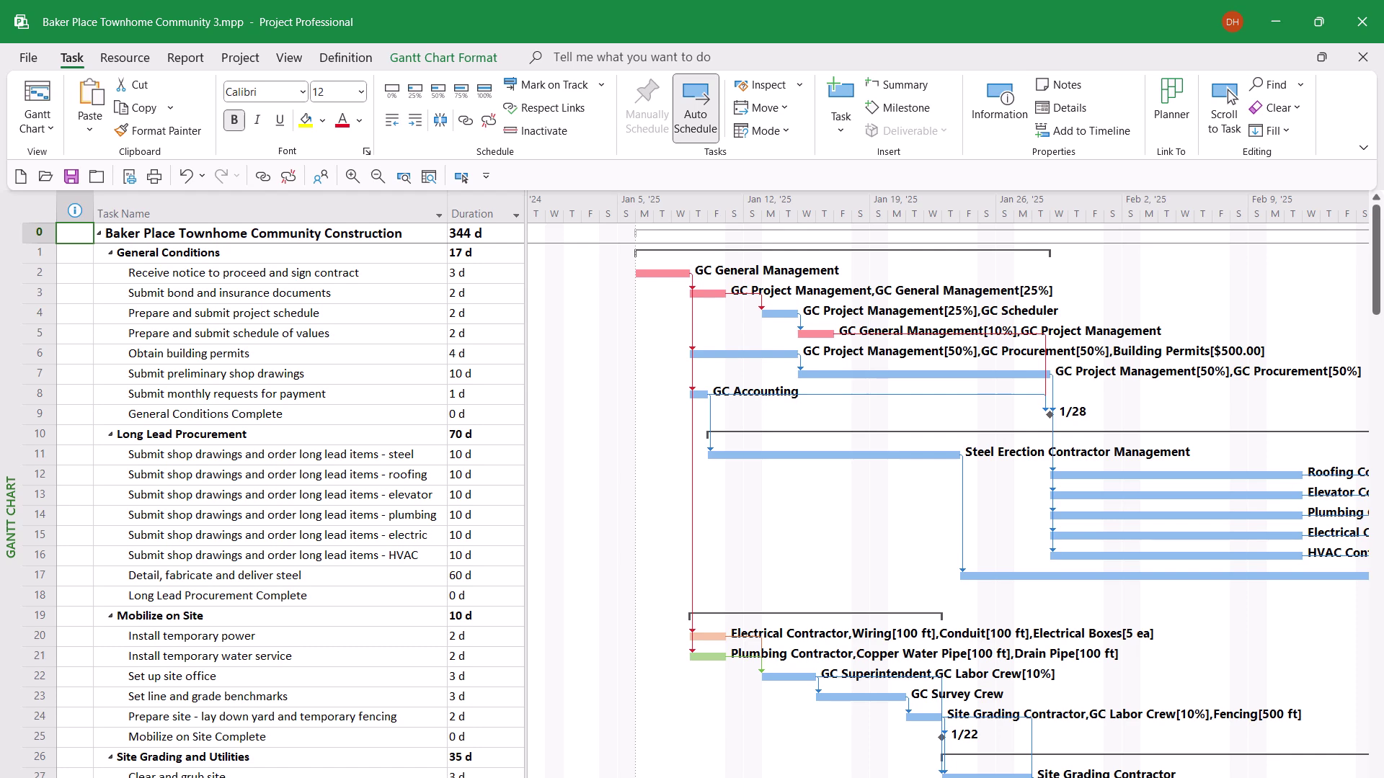
Step: Examine the color-coded bars across the project timeline, then bring the project summary task and the start of its Gantt bar back into view
scroll(987, 643, "right", 8)
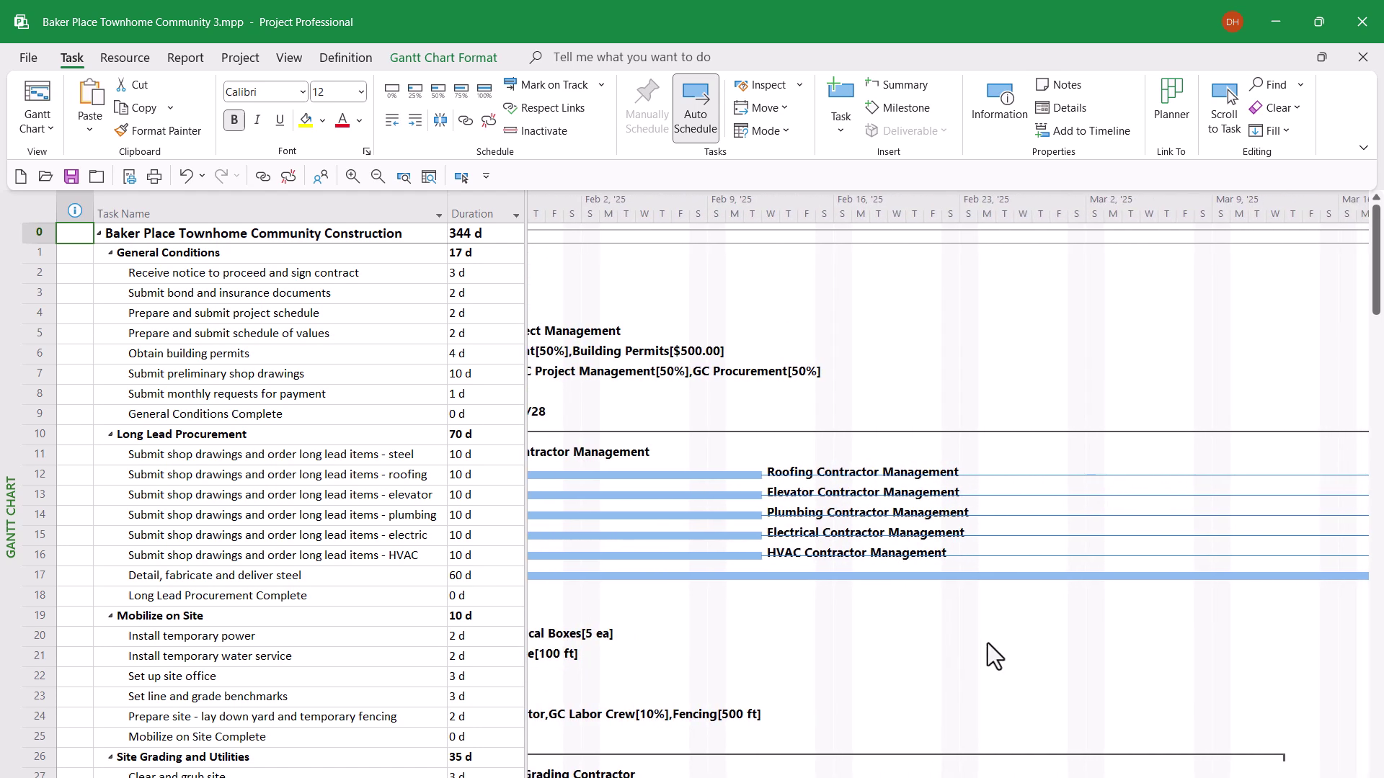
scroll(988, 643, "down", 7)
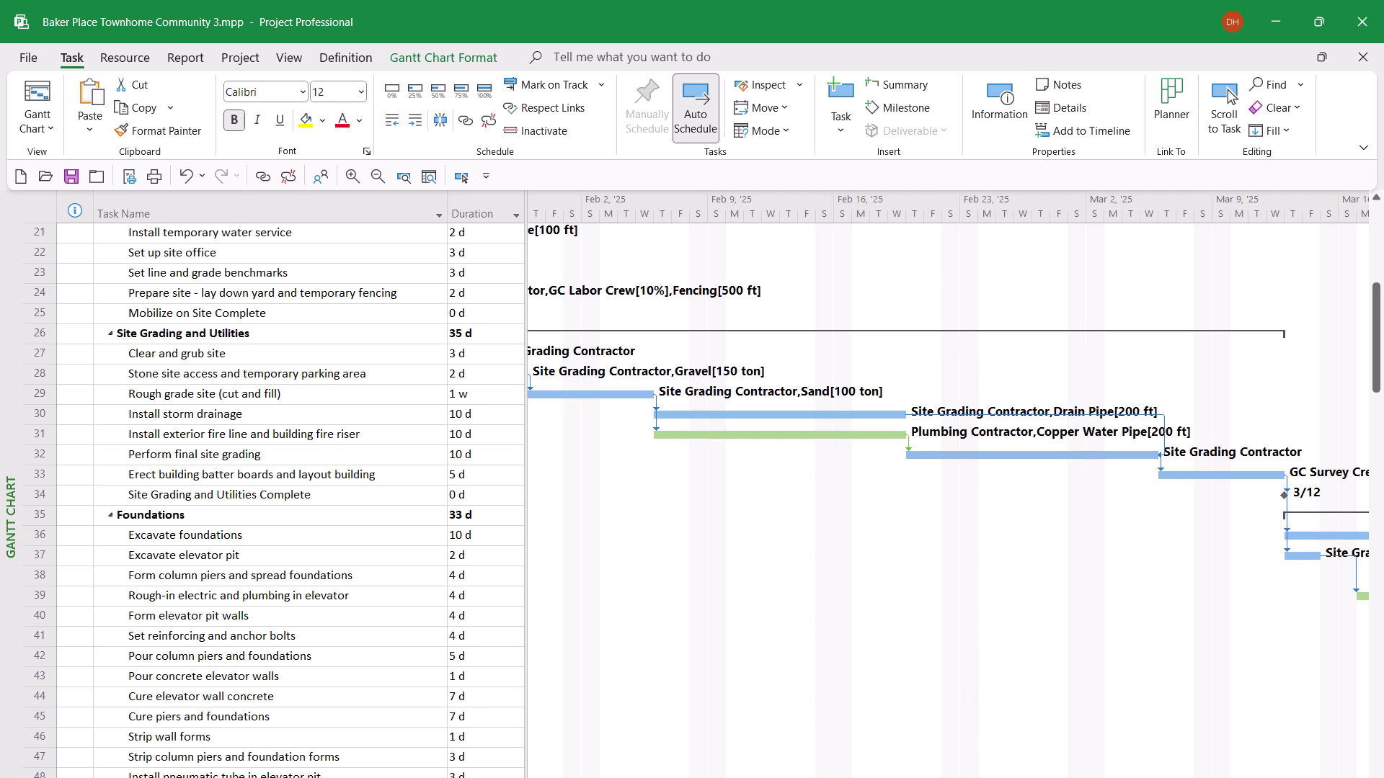
left_click(1229, 94)
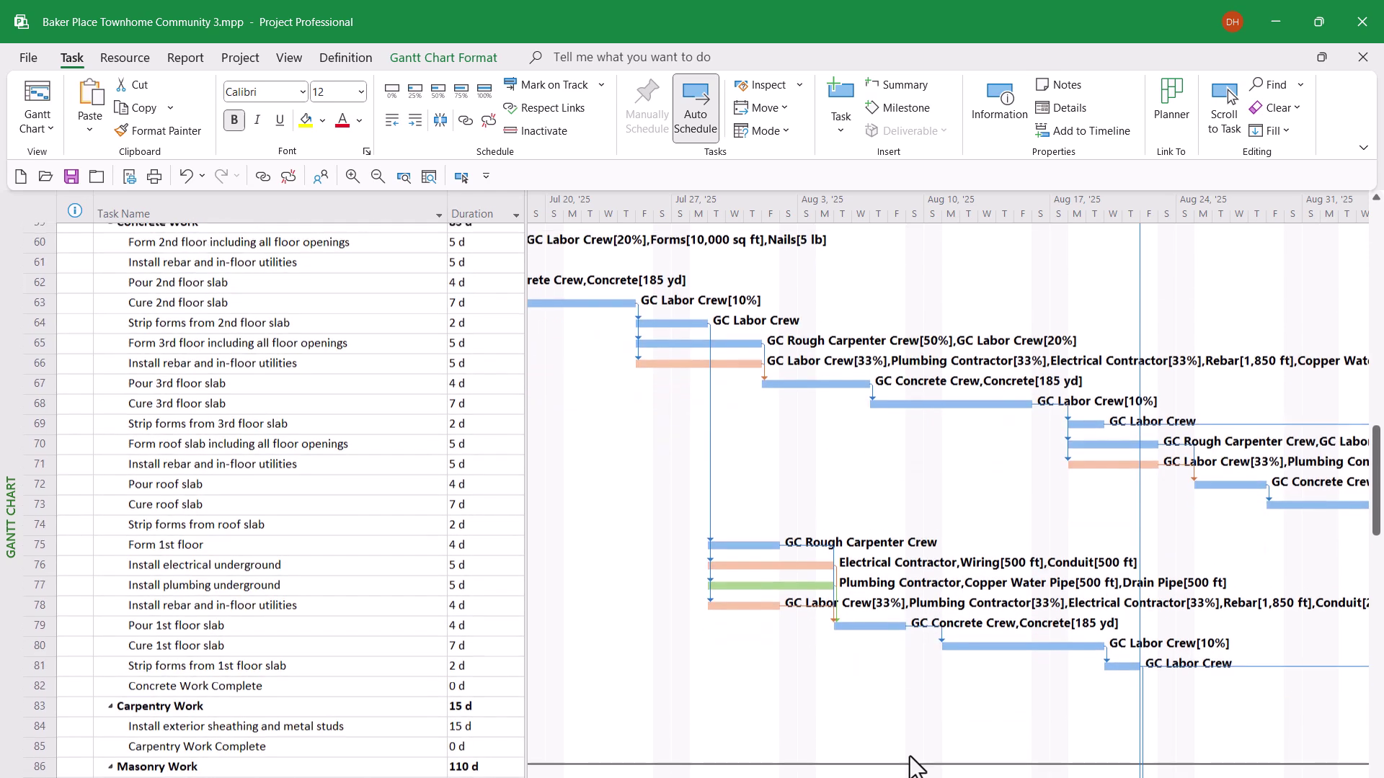
key("ctrl+Home")
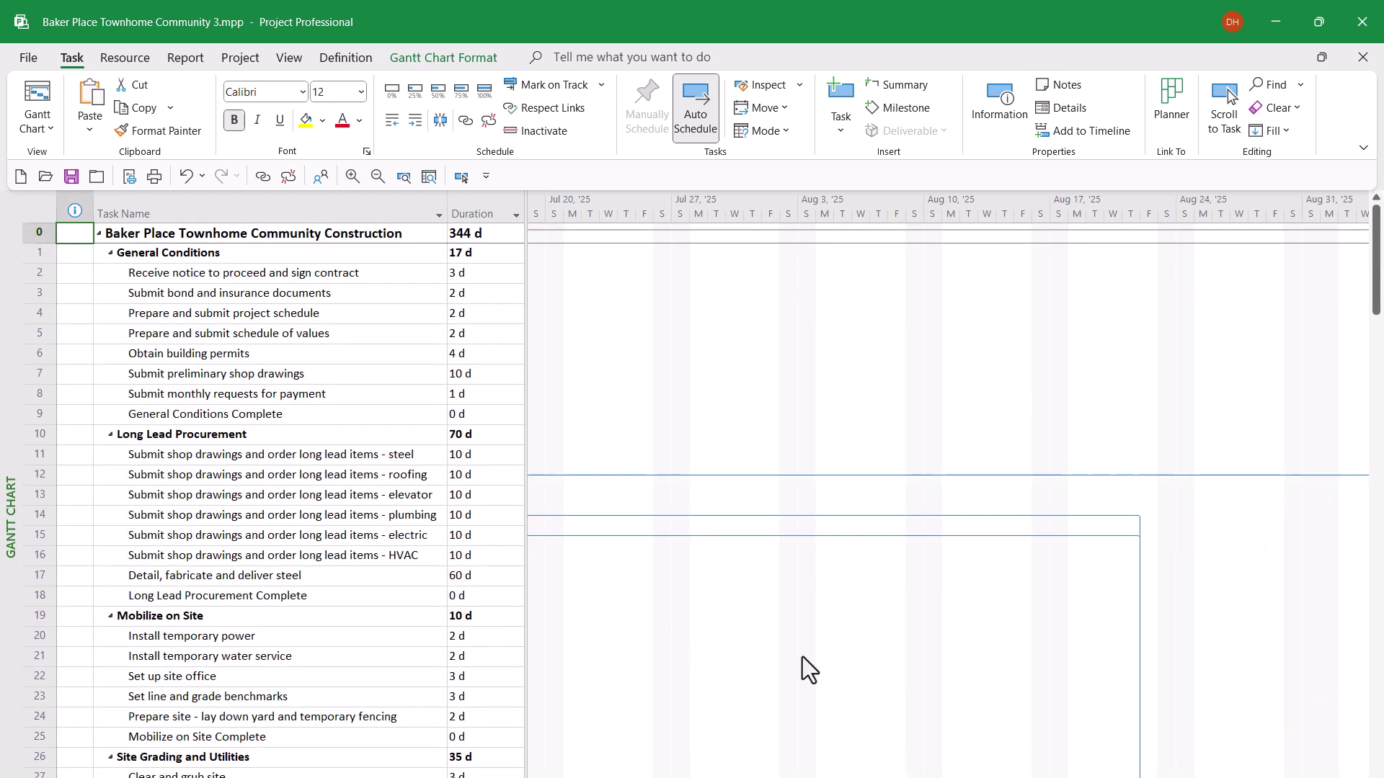
left_click(348, 234)
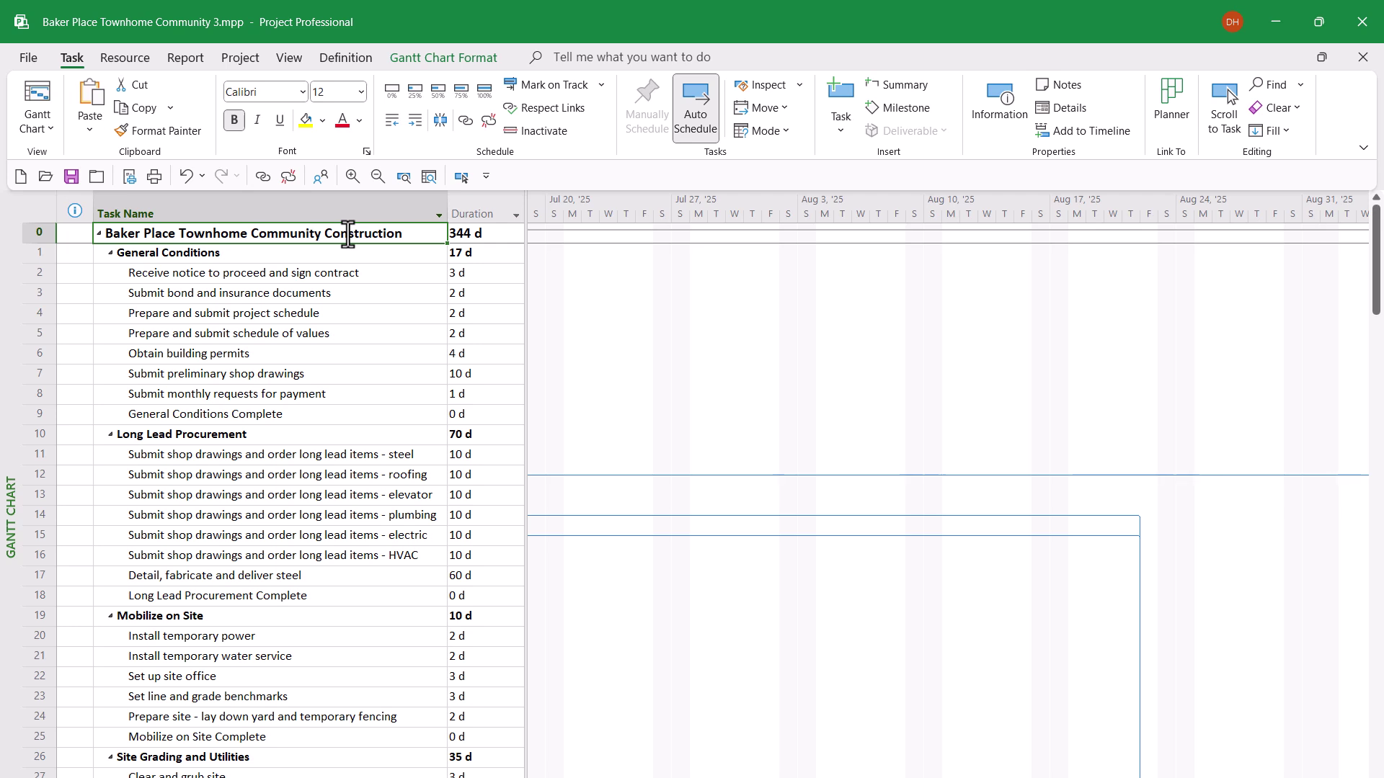
left_click(466, 177)
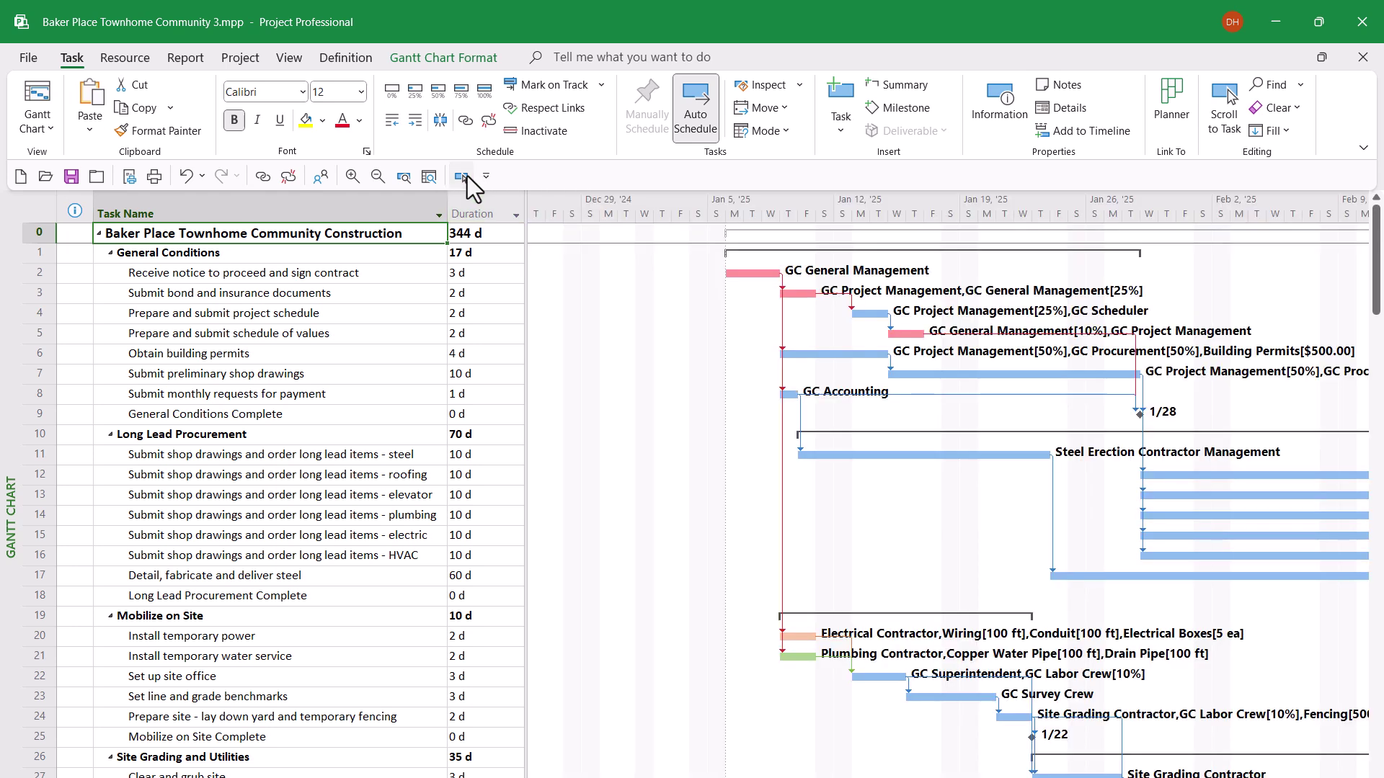